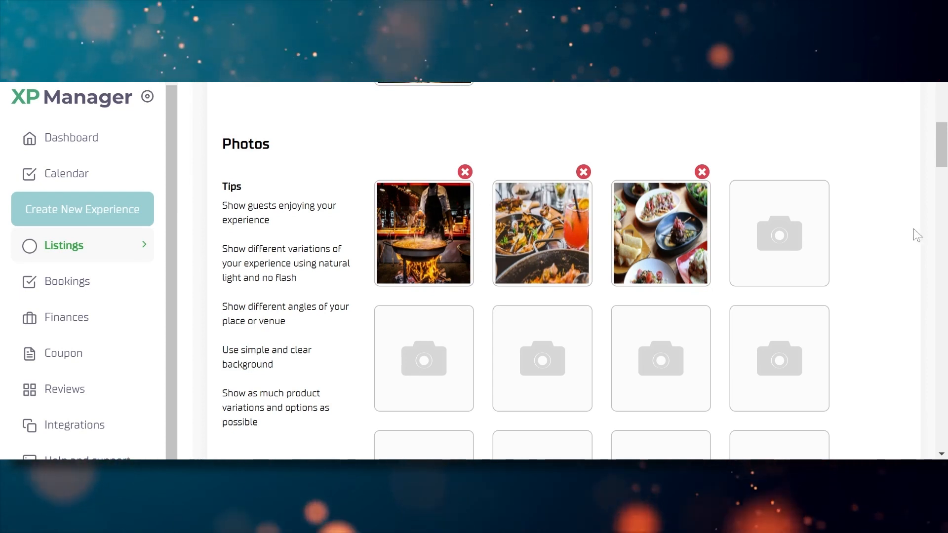
# Clear the listing title and paste 'Magical summer dinner at the Springs' back in
pyautogui.moveTo(941, 148); pyautogui.dragTo(942, 224)
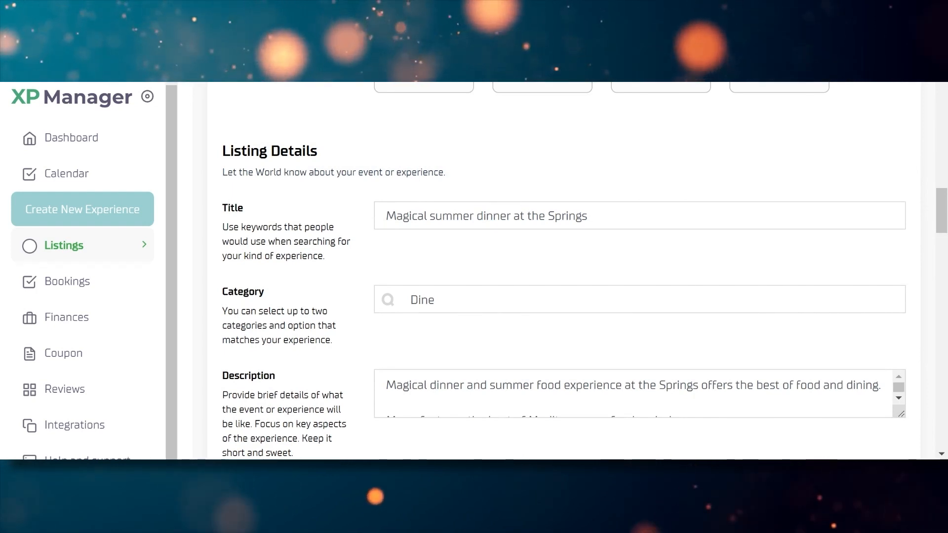
pyautogui.moveTo(593, 217); pyautogui.dragTo(384, 216)
pyautogui.hotkey('ctrl', 'c')
pyautogui.press('BackSpace')
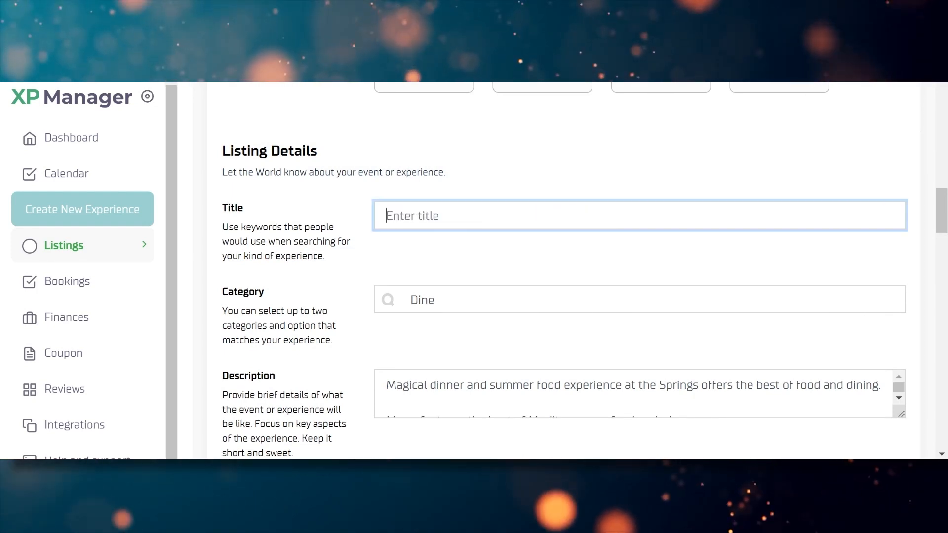
pyautogui.hotkey('ctrl', 'v')
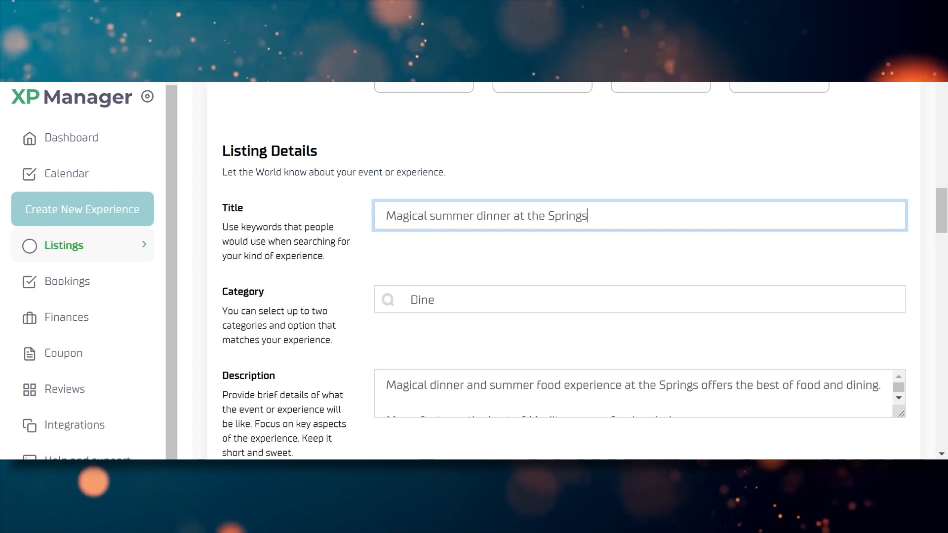
pyautogui.click(710, 171)
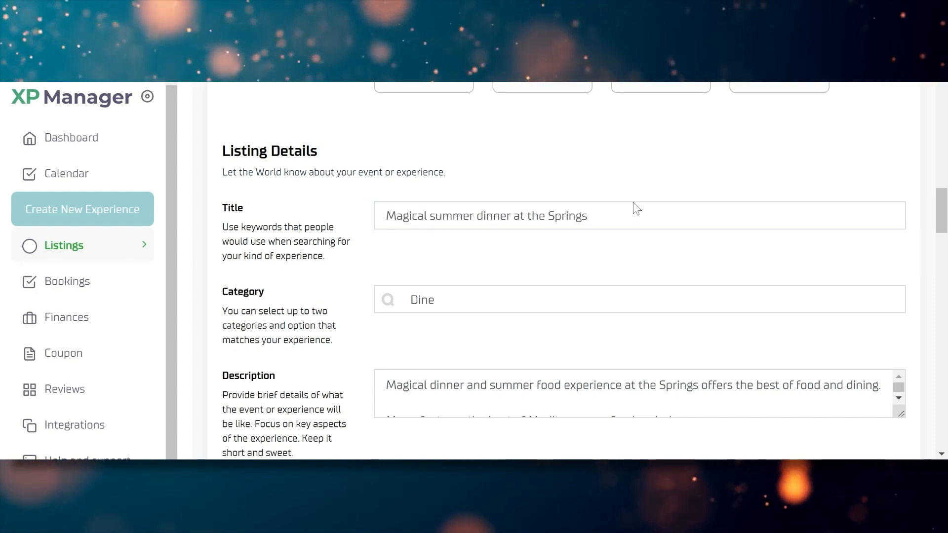
pyautogui.scroll(-1, 943, 205)
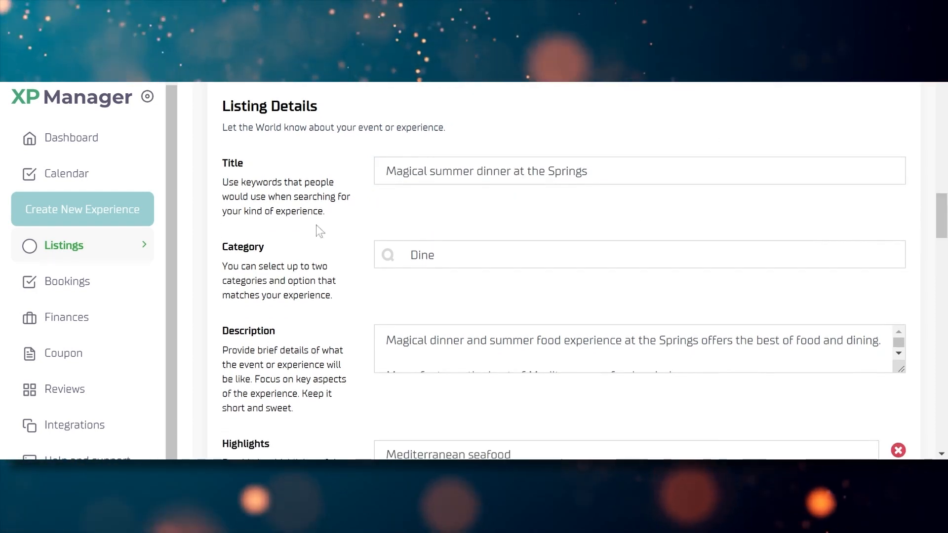
pyautogui.scroll(-3, 941, 215)
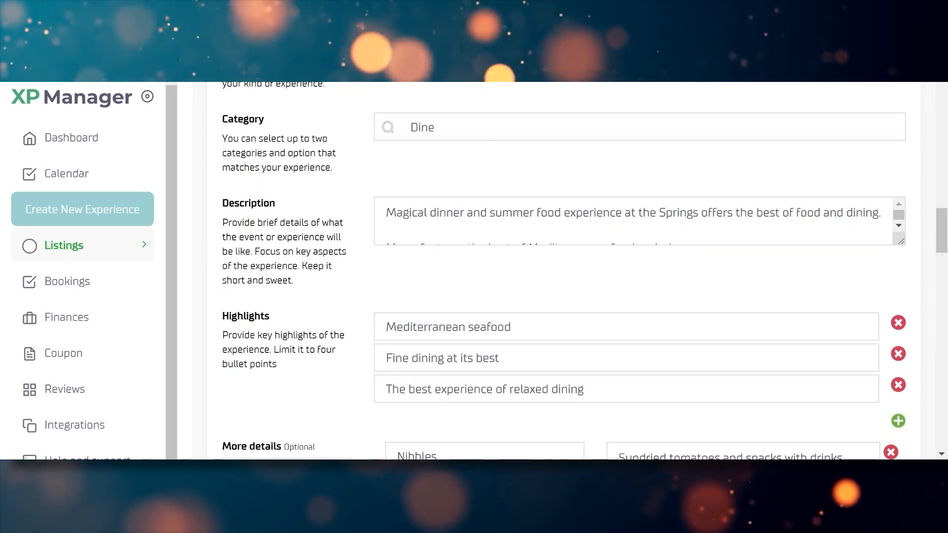
# Re-tick the Dinner and Fine Dining subcategories, save them, and dismiss the success message
pyautogui.click(485, 130)
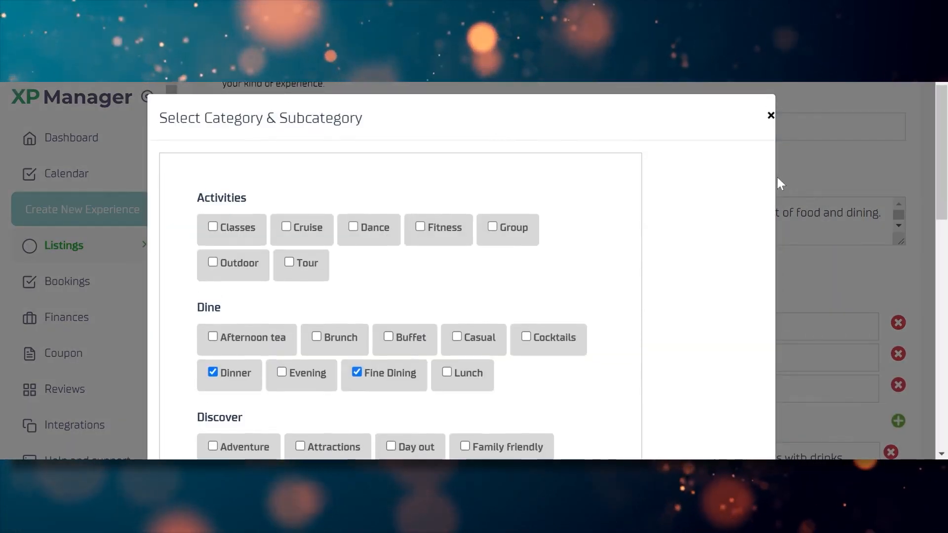
pyautogui.click(387, 372)
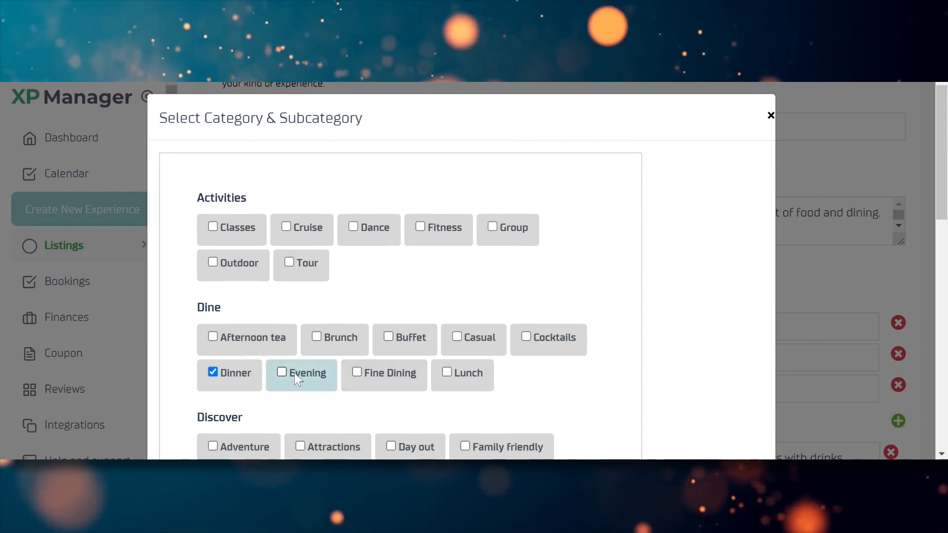
pyautogui.click(230, 375)
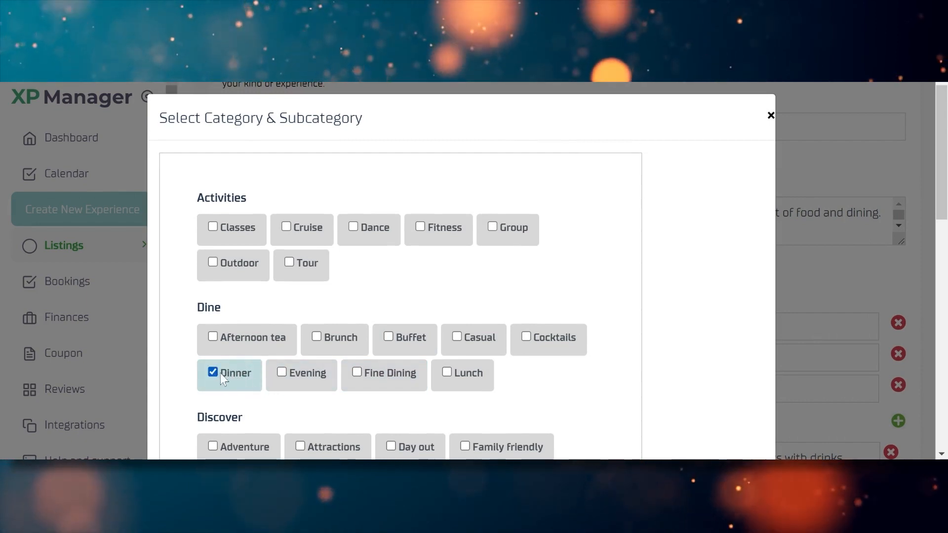
pyautogui.click(358, 373)
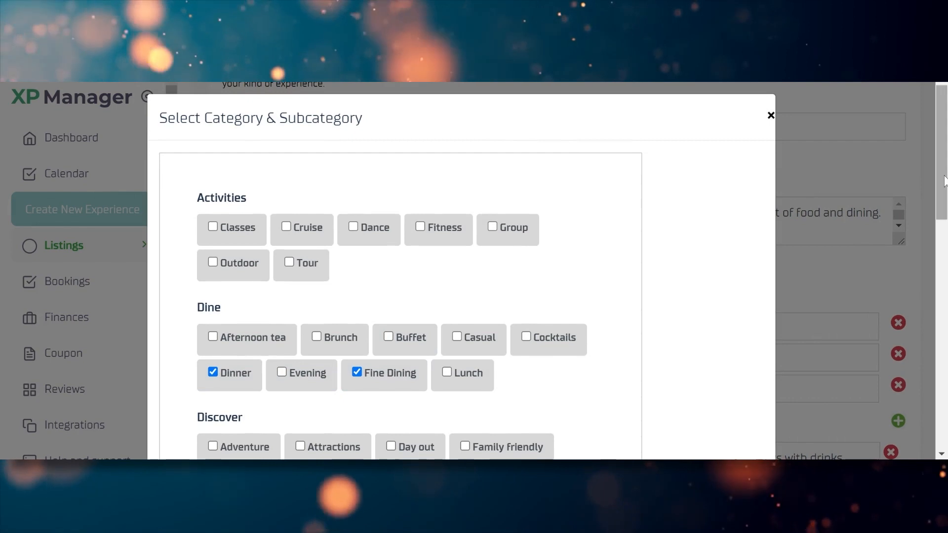
pyautogui.moveTo(945, 181); pyautogui.dragTo(944, 404)
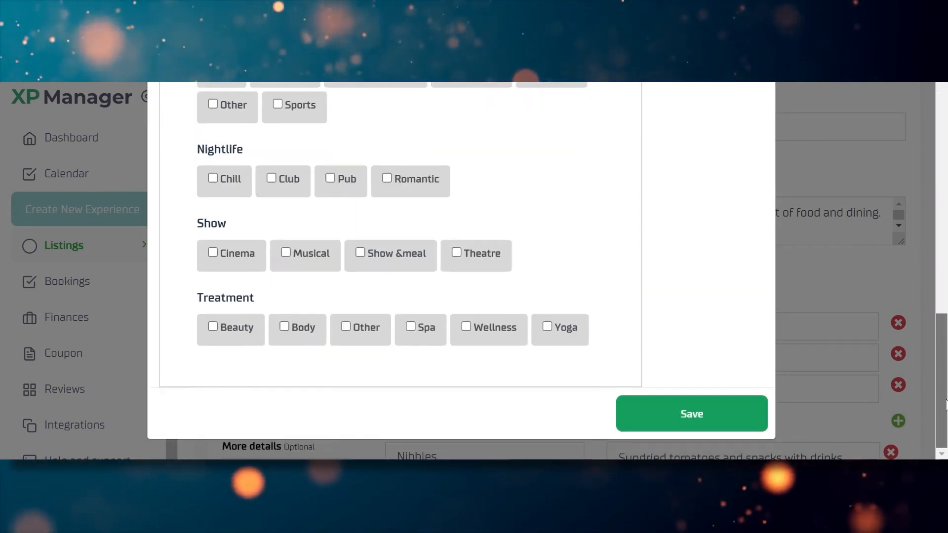
pyautogui.click(657, 423)
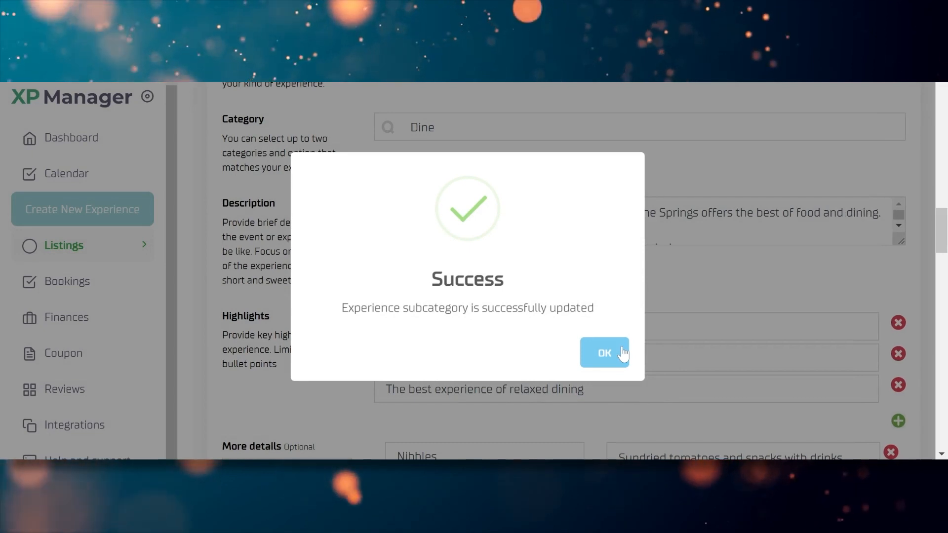
pyautogui.click(604, 353)
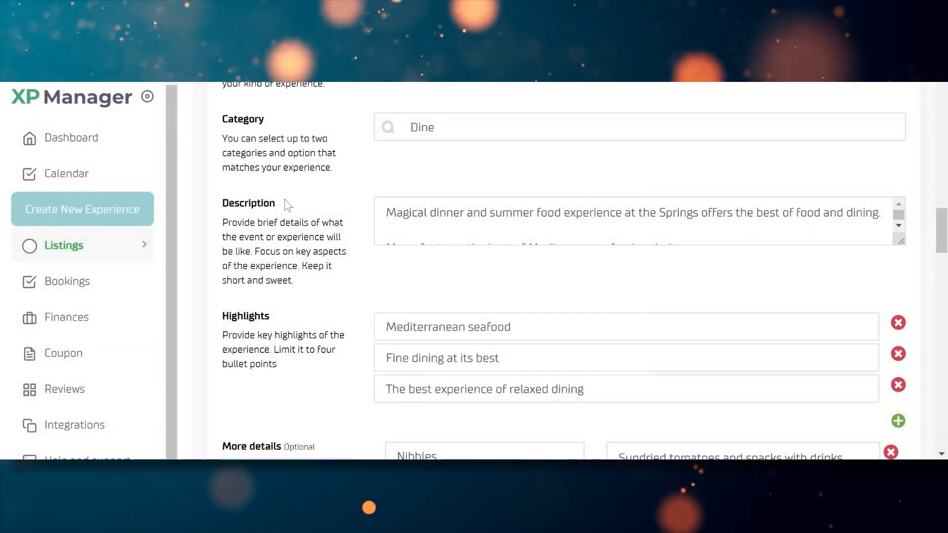
# Enlarge the Description box so all three dinner description paragraphs are visible
pyautogui.click(616, 213)
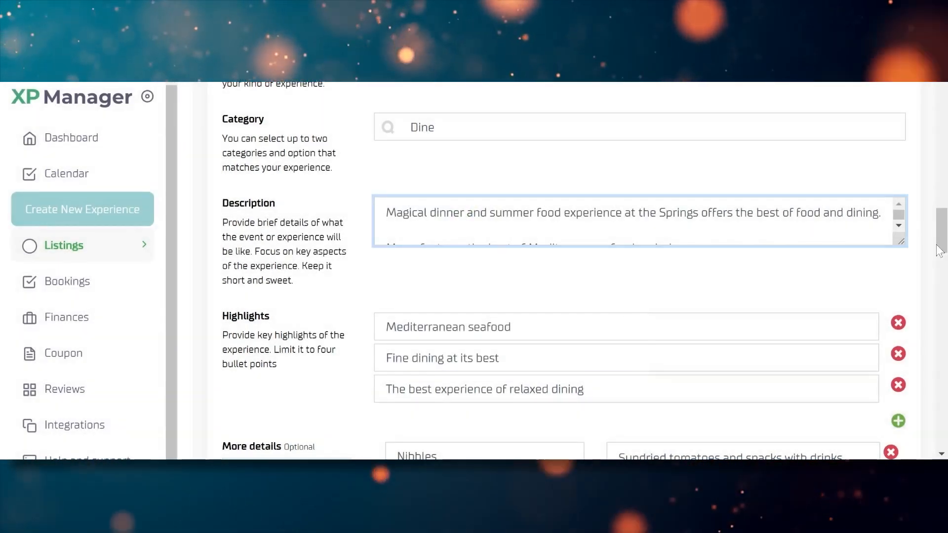
pyautogui.moveTo(902, 242); pyautogui.dragTo(902, 326)
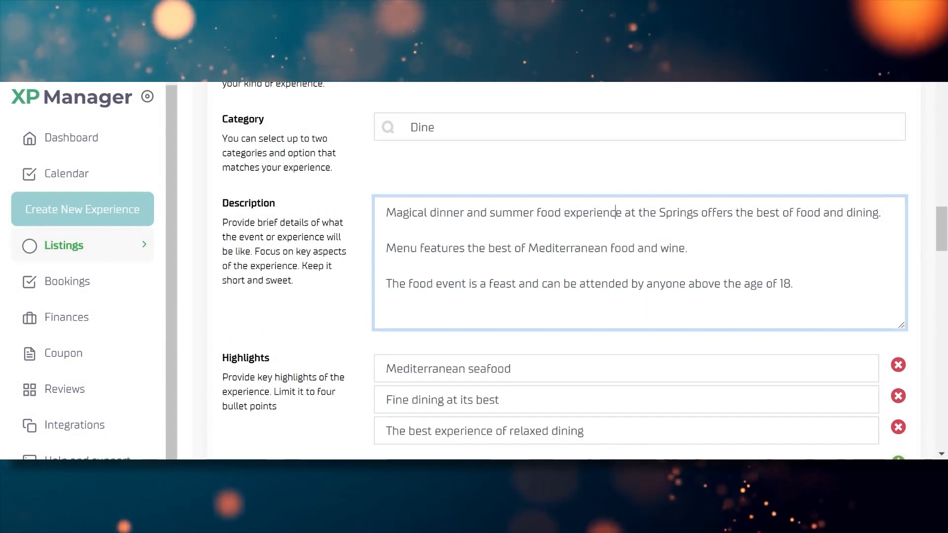
pyautogui.click(417, 212)
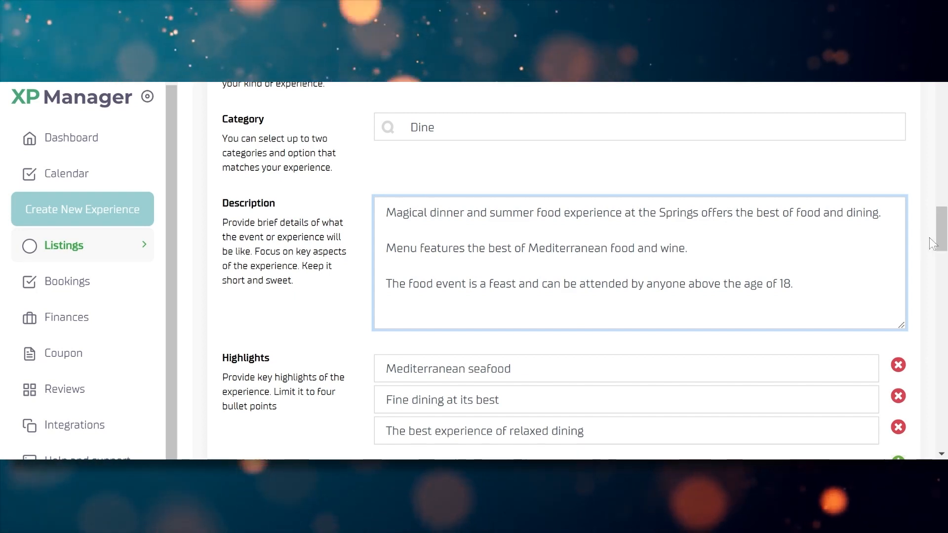
pyautogui.scroll(-3, 942, 244)
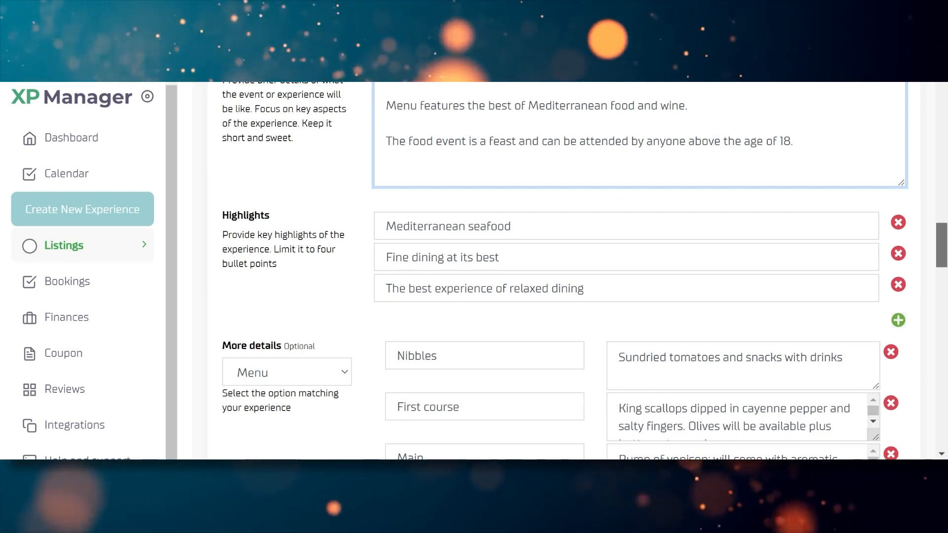
pyautogui.scroll(-1, 328, 129)
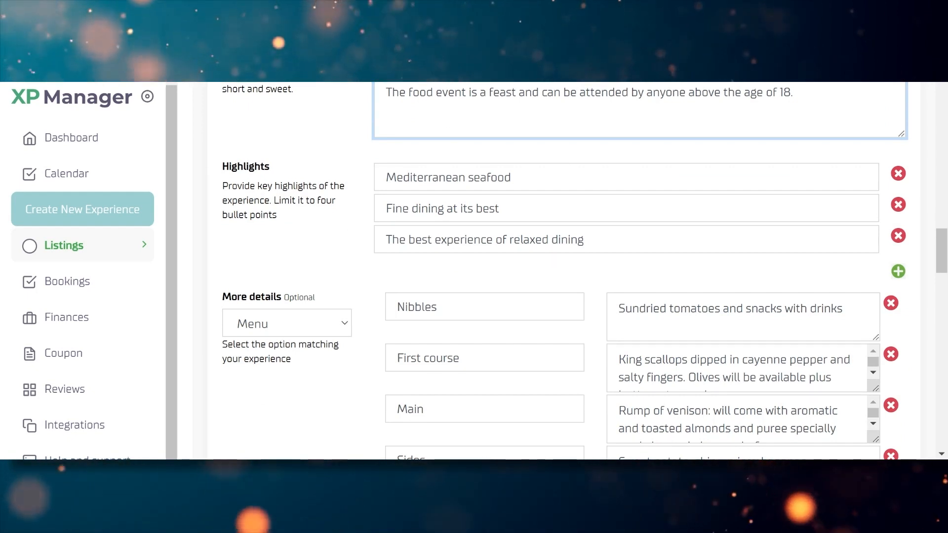
# Re-enter the third highlight as 'The best experience of relaxed dining'
pyautogui.moveTo(594, 241); pyautogui.dragTo(357, 221)
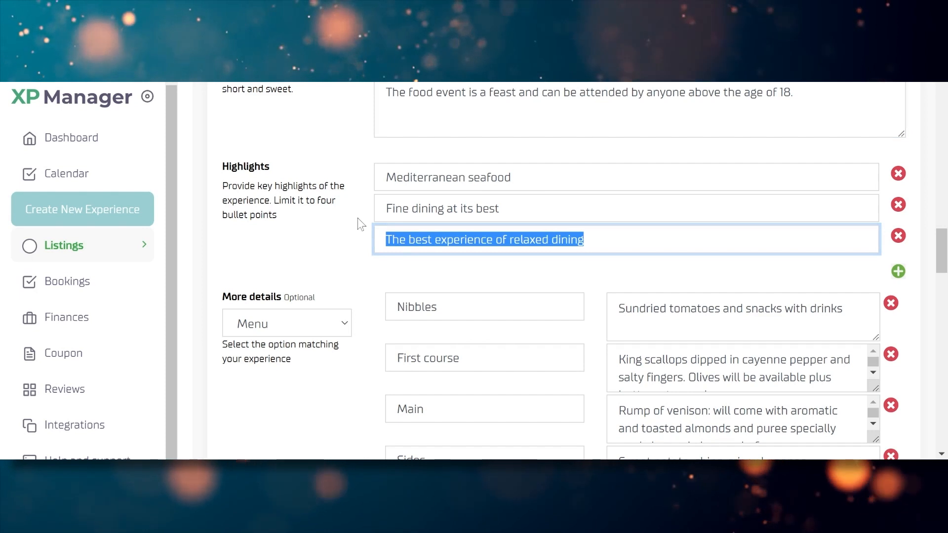
pyautogui.press('BackSpace')
pyautogui.click(898, 236)
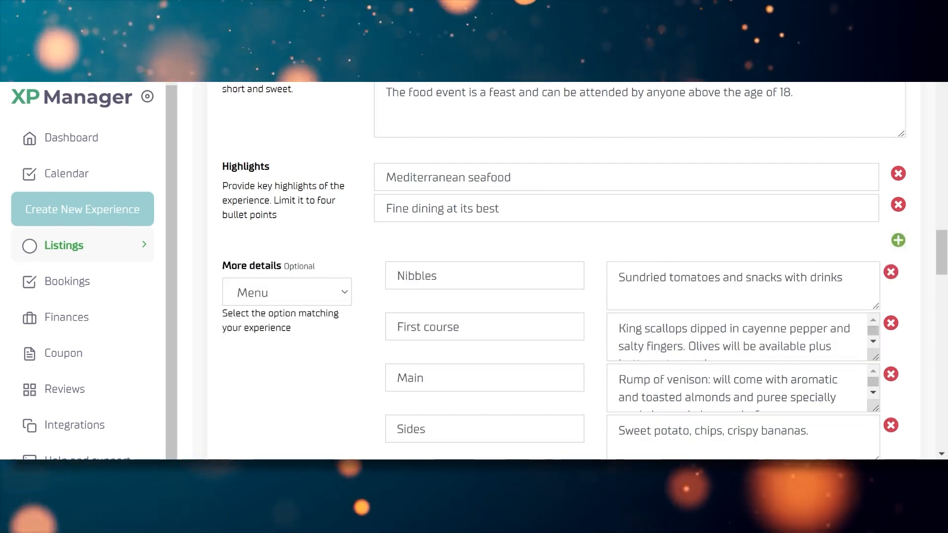
pyautogui.click(898, 241)
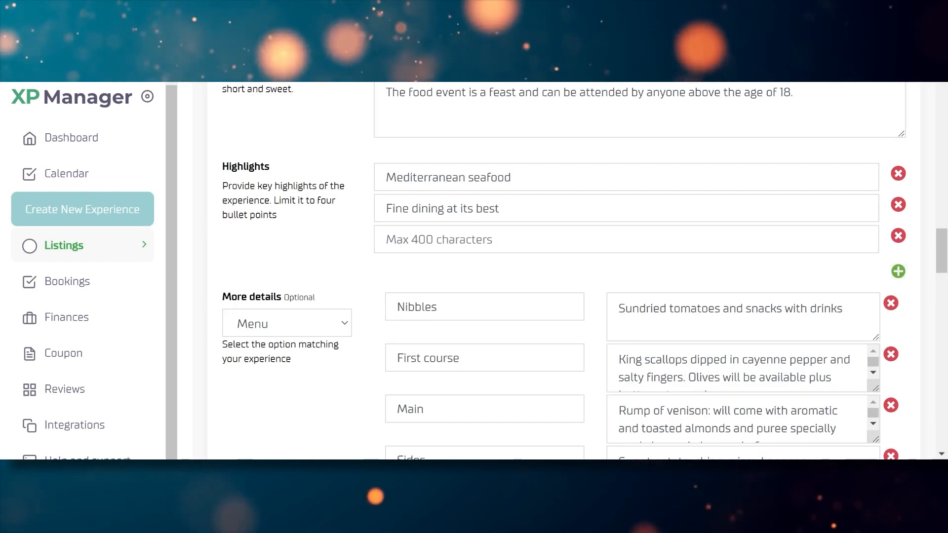
pyautogui.click(391, 240)
pyautogui.write('The best experience of relaxed dining')
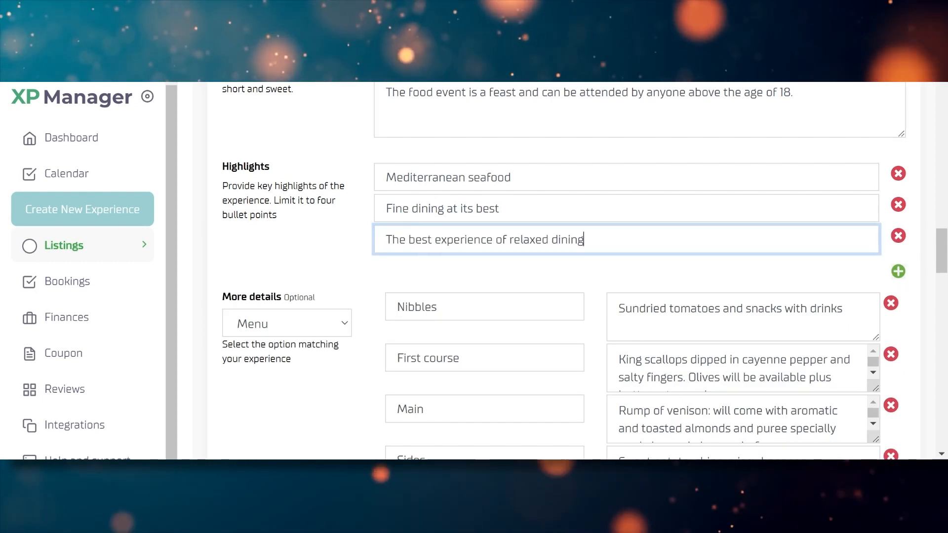
pyautogui.click(354, 244)
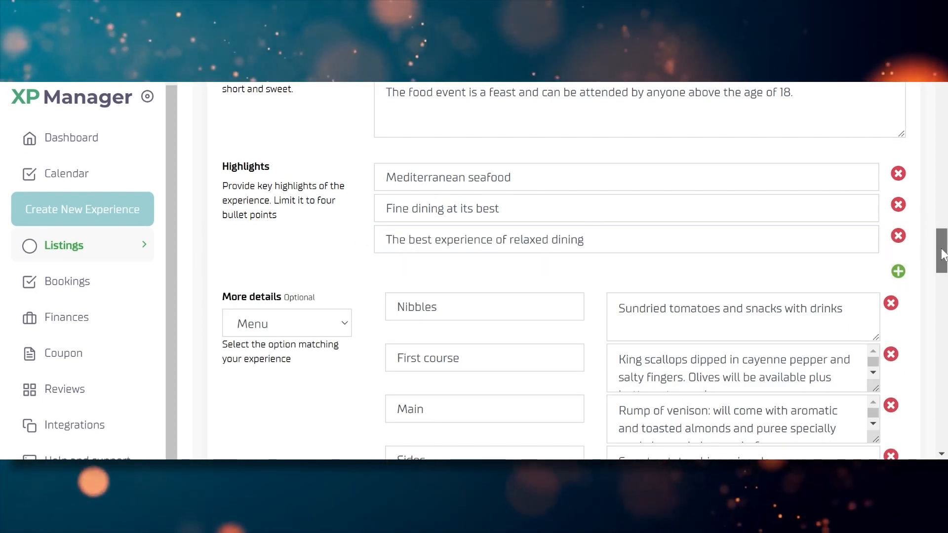
# Add a fourth highlight reading 'Fresh flavours'
pyautogui.scroll(-2, 941, 252)
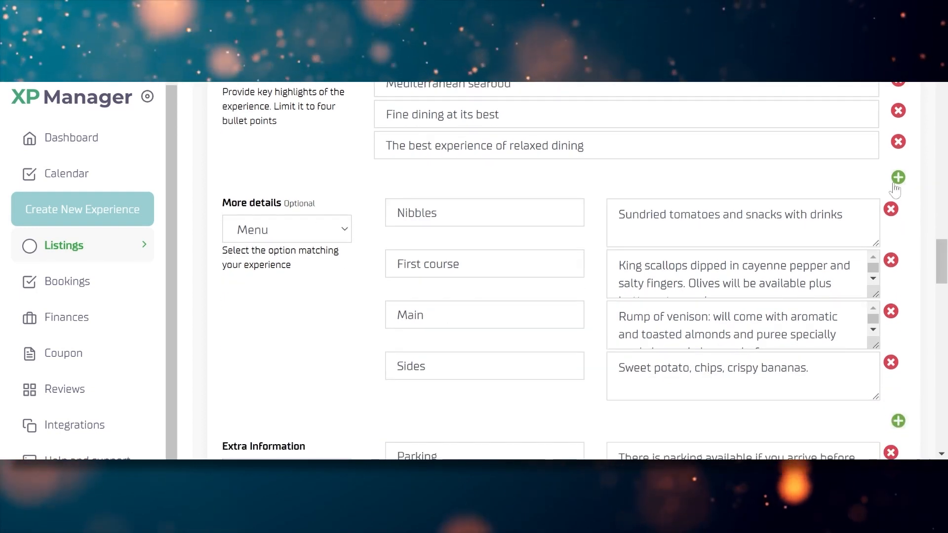
pyautogui.click(899, 178)
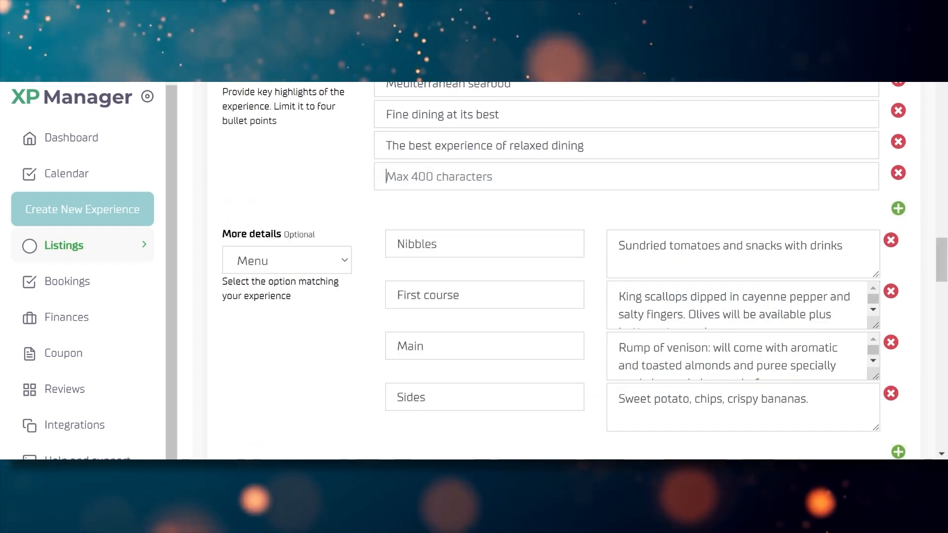
pyautogui.write('F')
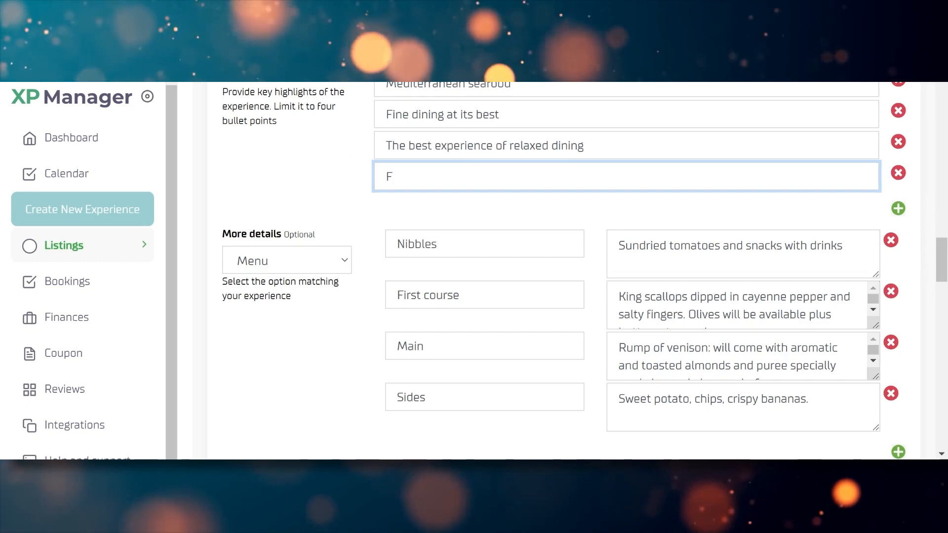
pyautogui.write('resh flavours')
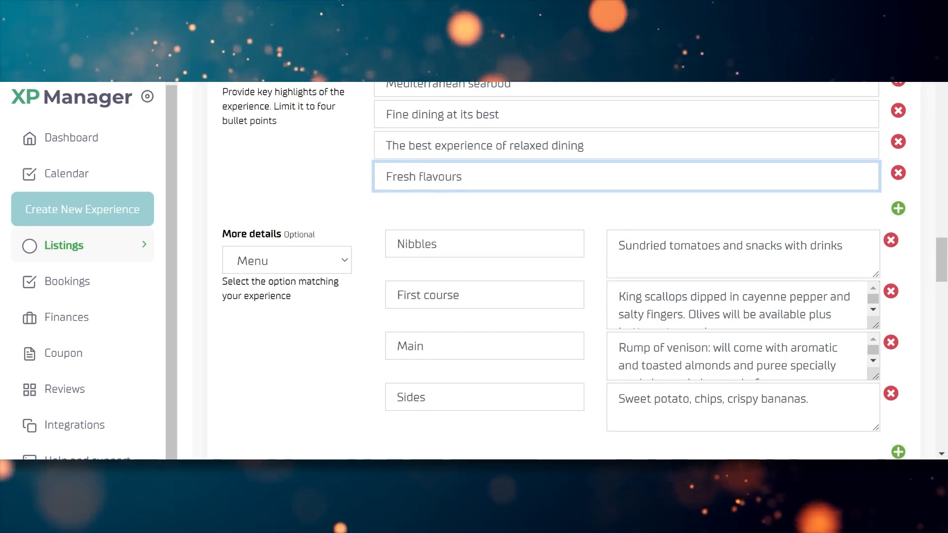
pyautogui.click(326, 189)
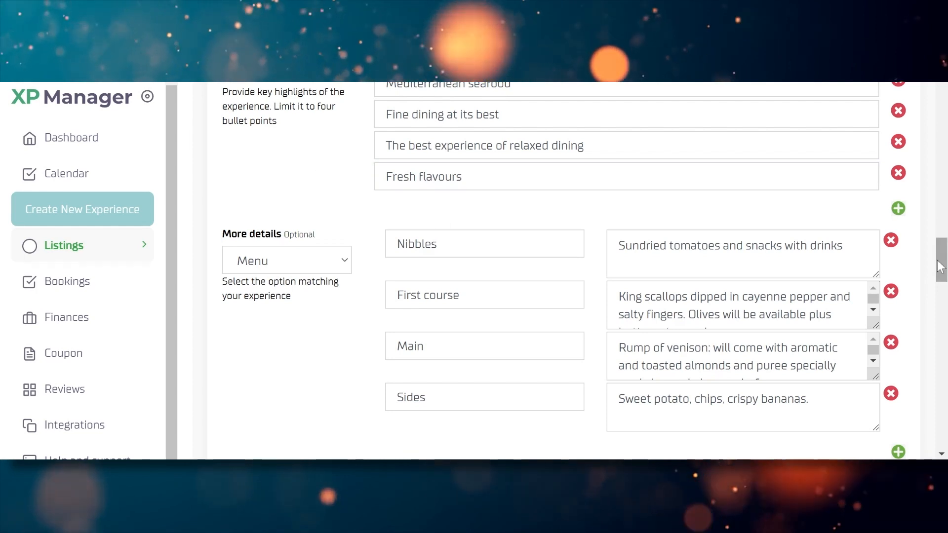
pyautogui.scroll(-2, 938, 260)
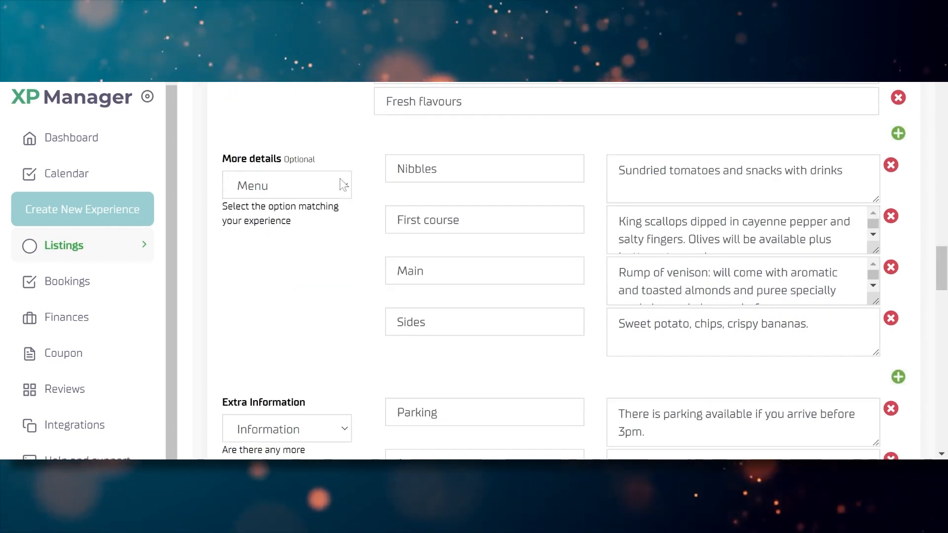
# Retitle the menu item 'Nibbles' and extend its description with other assorted nibbles
pyautogui.click(284, 183)
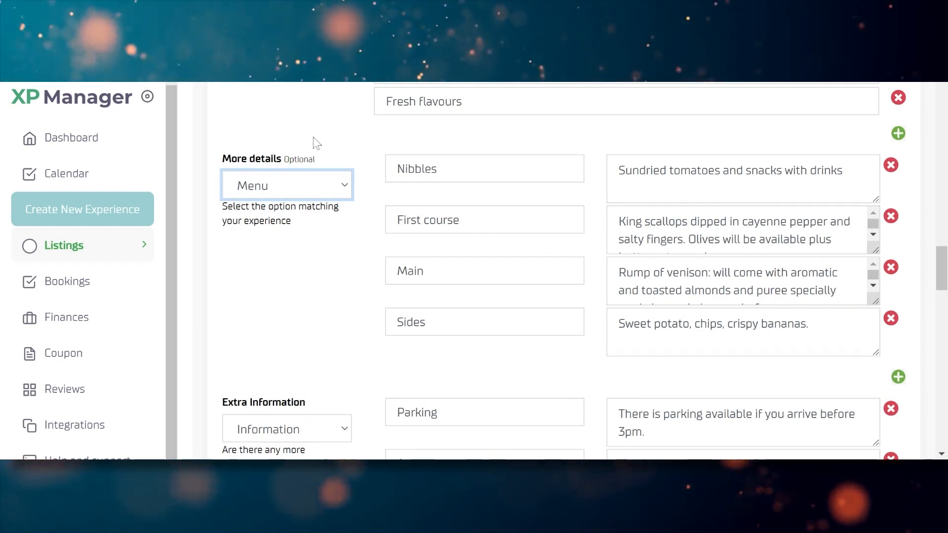
pyautogui.press('Tab')
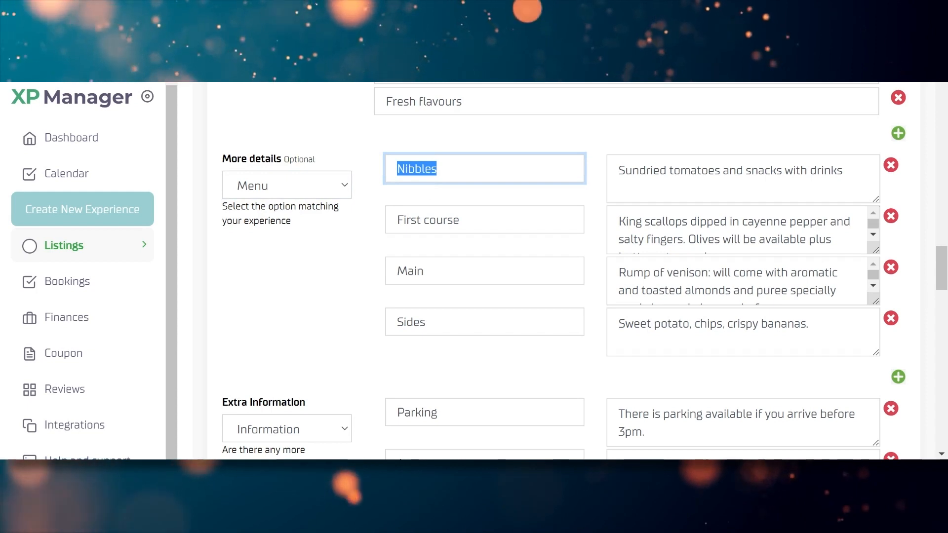
pyautogui.press('BackSpace')
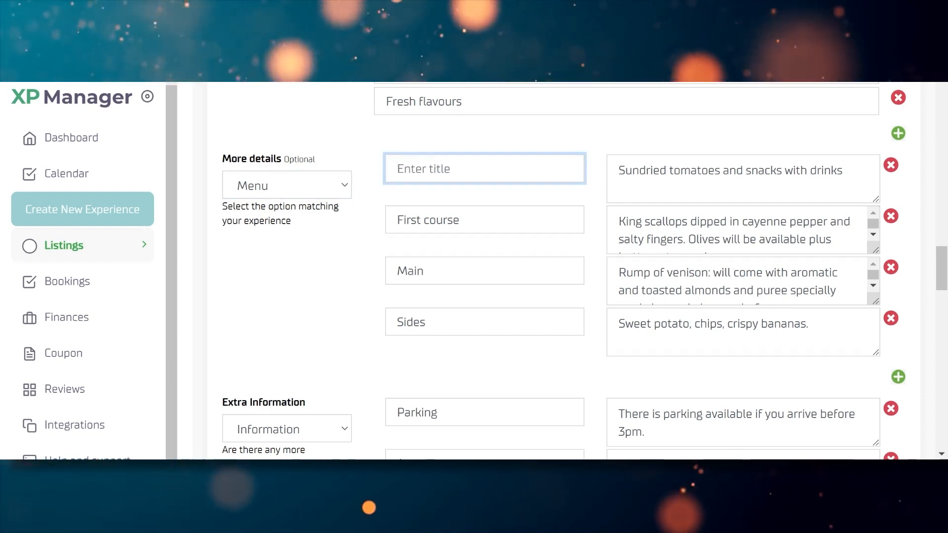
pyautogui.write('Nibbles')
pyautogui.click(455, 140)
pyautogui.click(840, 178)
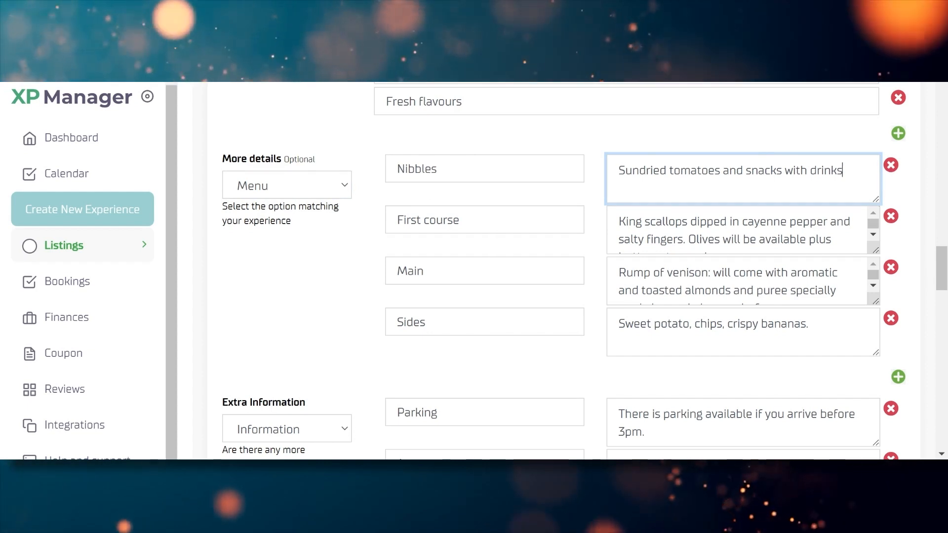
pyautogui.write('pls')
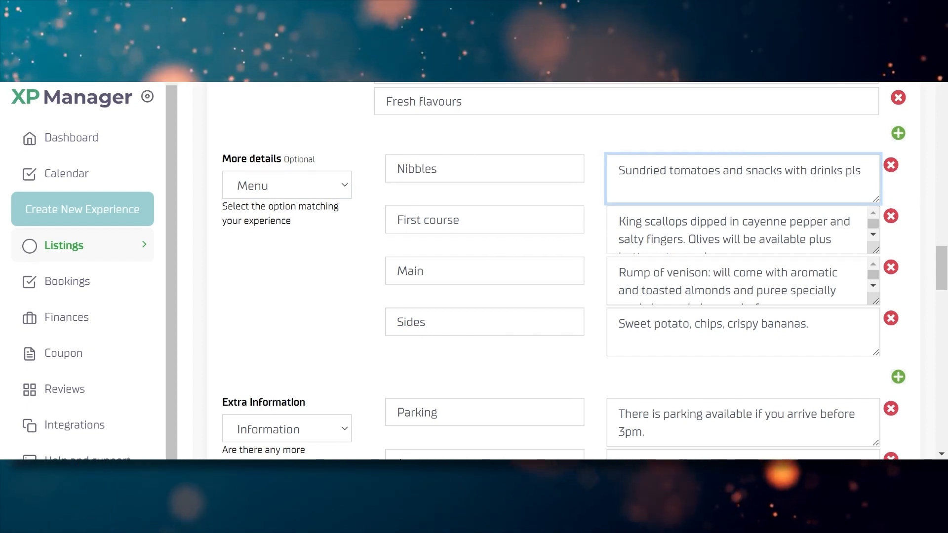
pyautogui.write(' other assor')
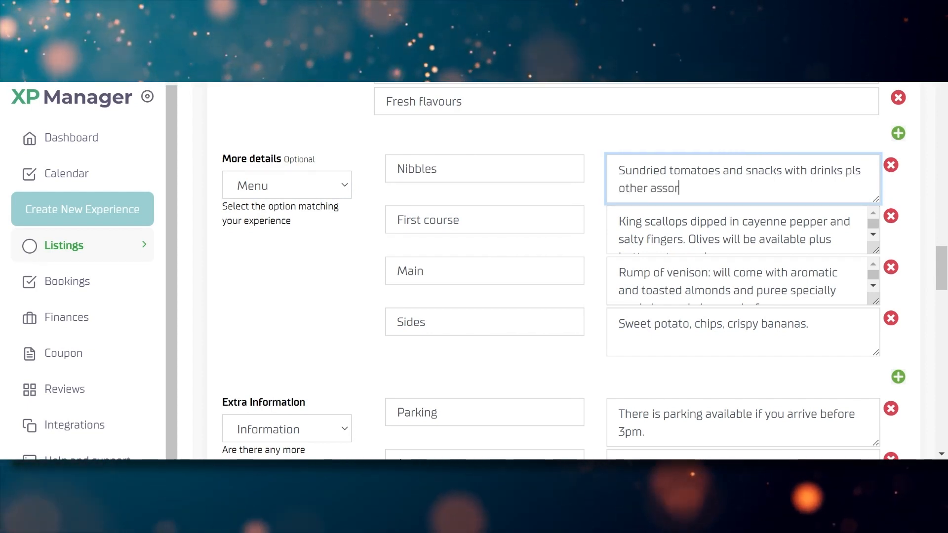
pyautogui.write('ted ni')
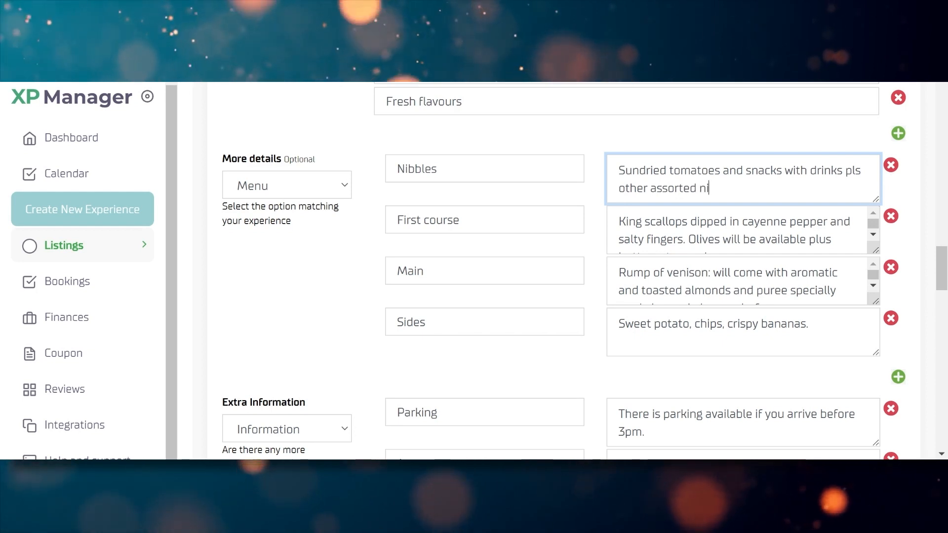
pyautogui.write('bbles')
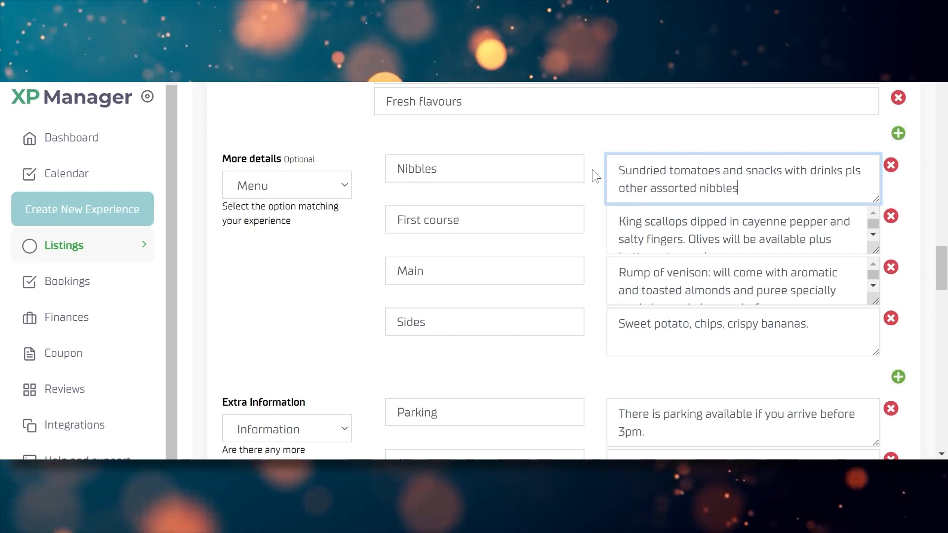
pyautogui.click(339, 294)
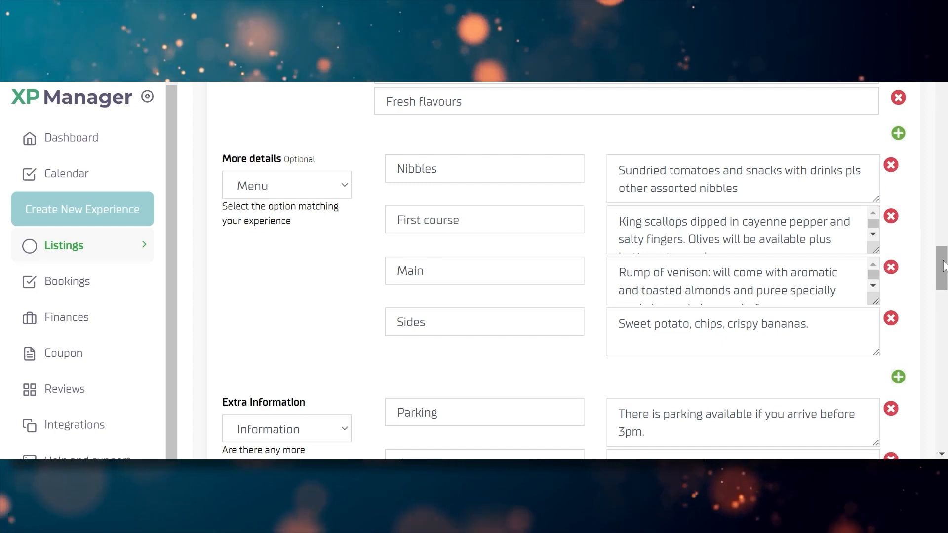
# Add a 'Desert' menu item described as 'Magical cakes and ice cream with yogurt'
pyautogui.scroll(-1, 943, 266)
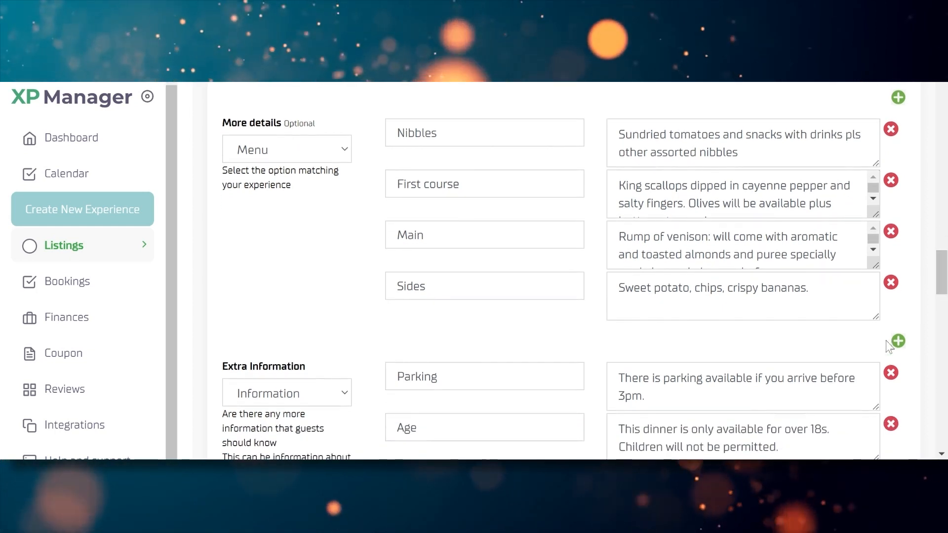
pyautogui.click(897, 343)
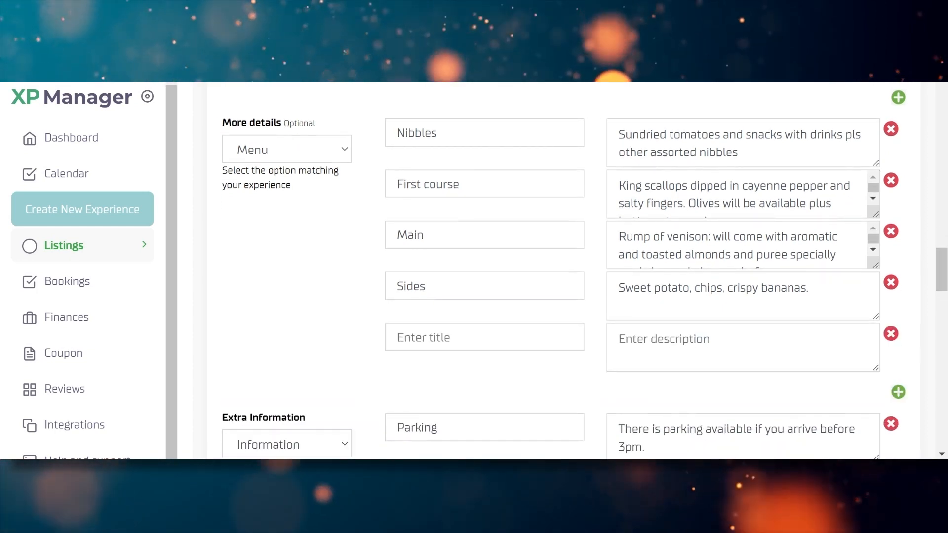
pyautogui.click(444, 337)
pyautogui.write('Dese')
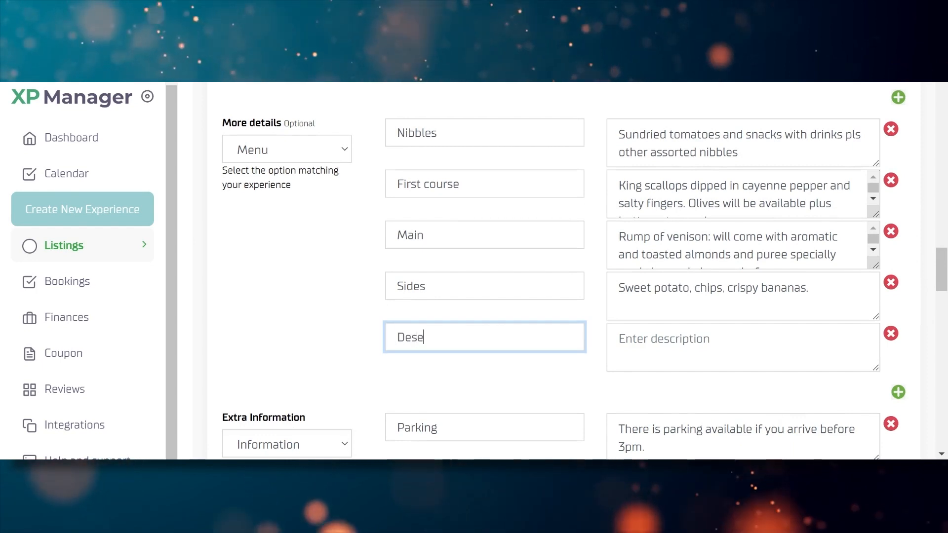
pyautogui.write('rt')
pyautogui.press('Tab')
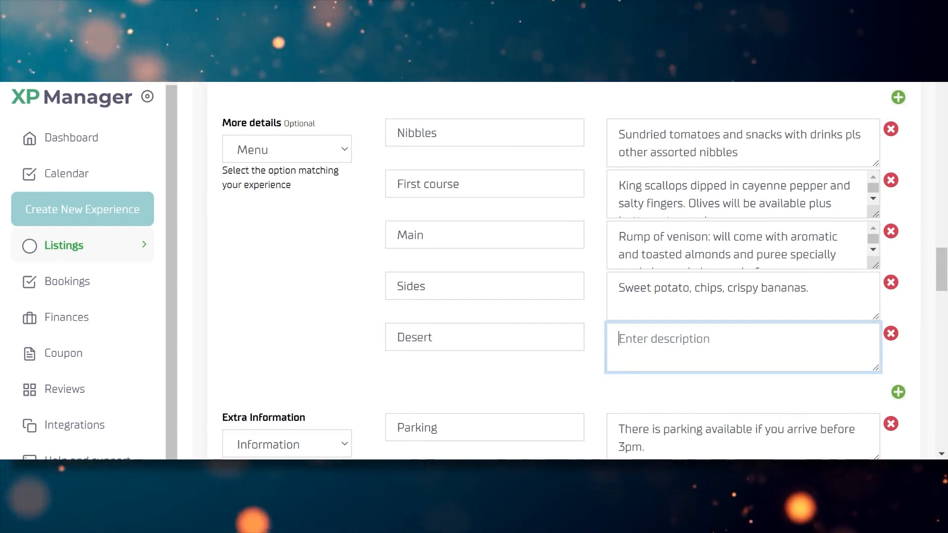
pyautogui.write('MSGICAL C')
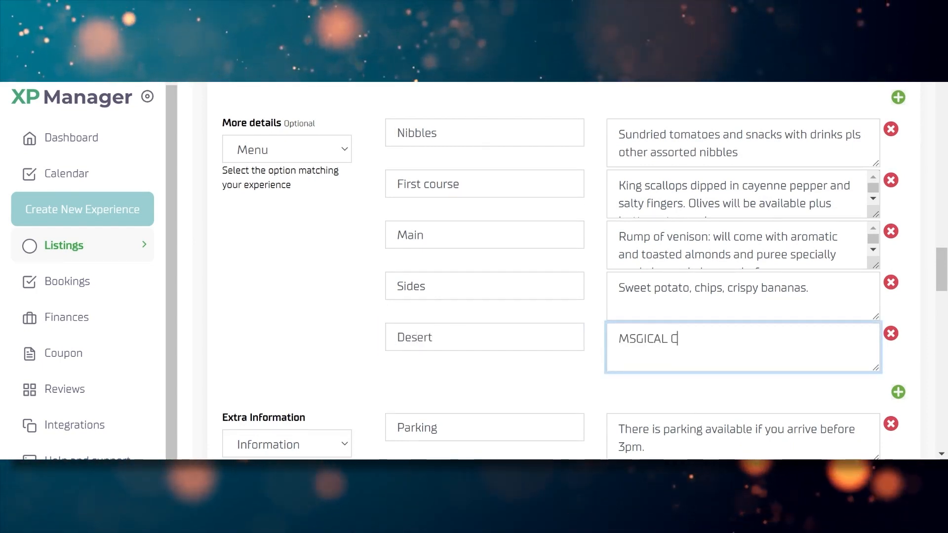
pyautogui.press('BackSpace')
pyautogui.press('BackSpace')
pyautogui.press('BackSpace')
pyautogui.press('BackSpace')
pyautogui.press('BackSpace')
pyautogui.press('BackSpace')
pyautogui.press('BackSpace')
pyautogui.press('BackSpace')
pyautogui.write('a')
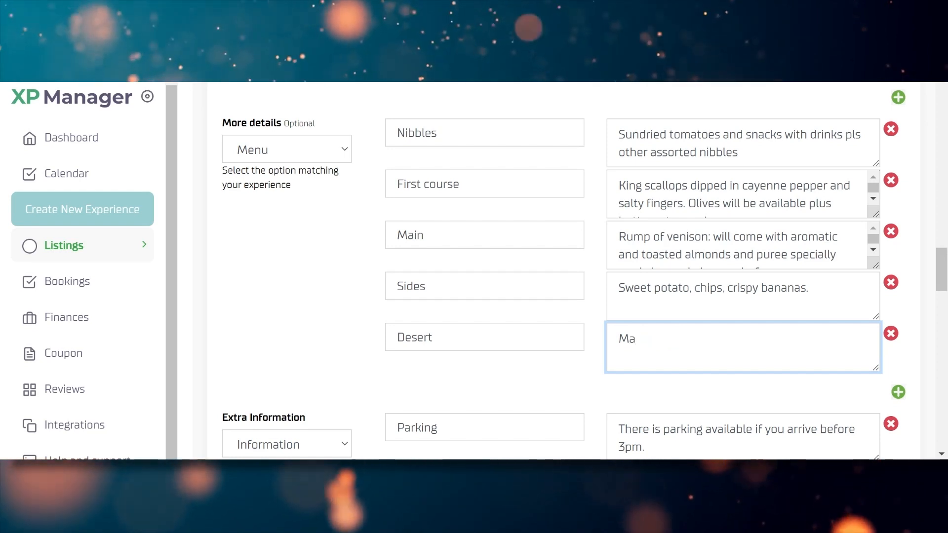
pyautogui.write('gical cakes and')
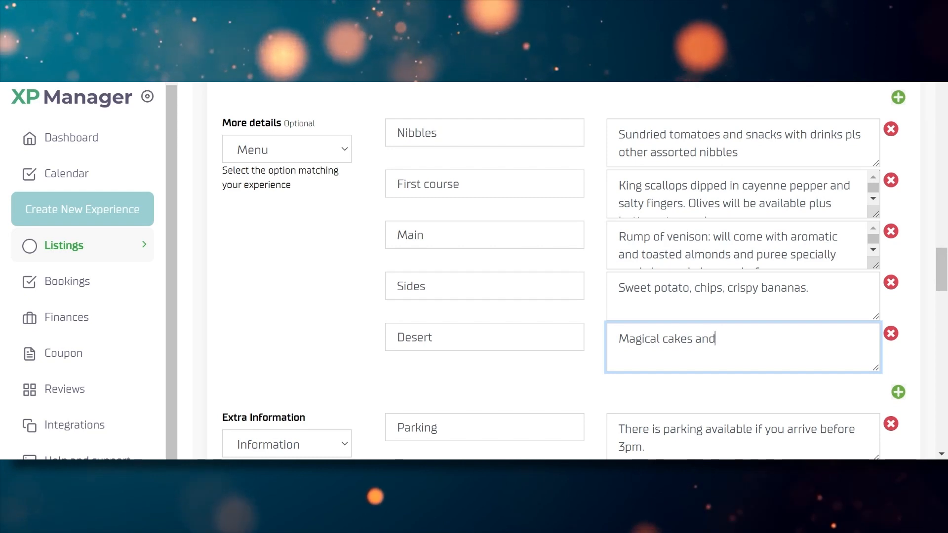
pyautogui.write(' icce ')
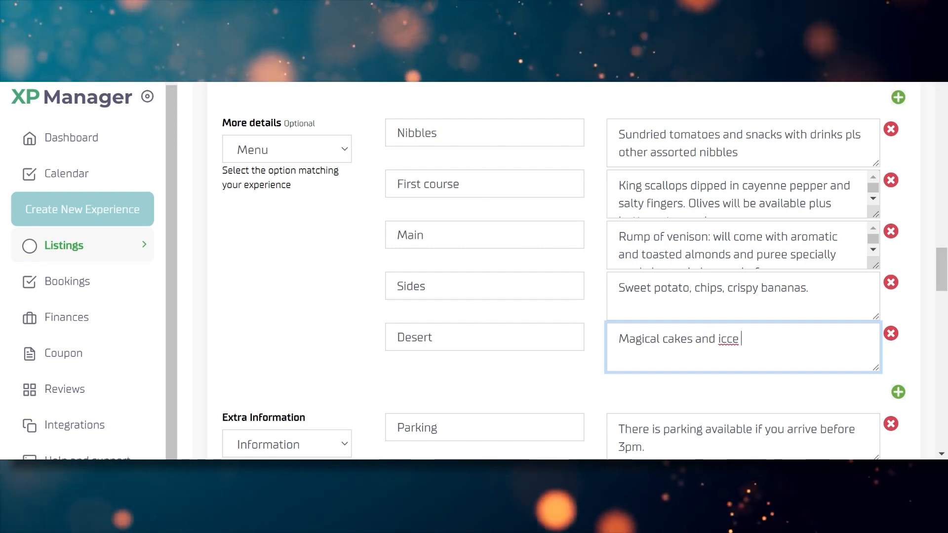
pyautogui.write('cream with ')
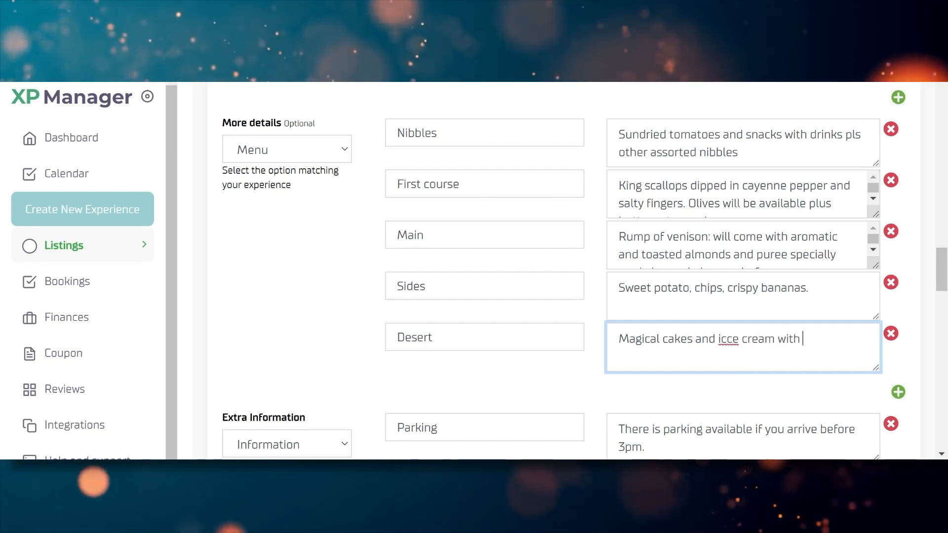
pyautogui.write('yogurt')
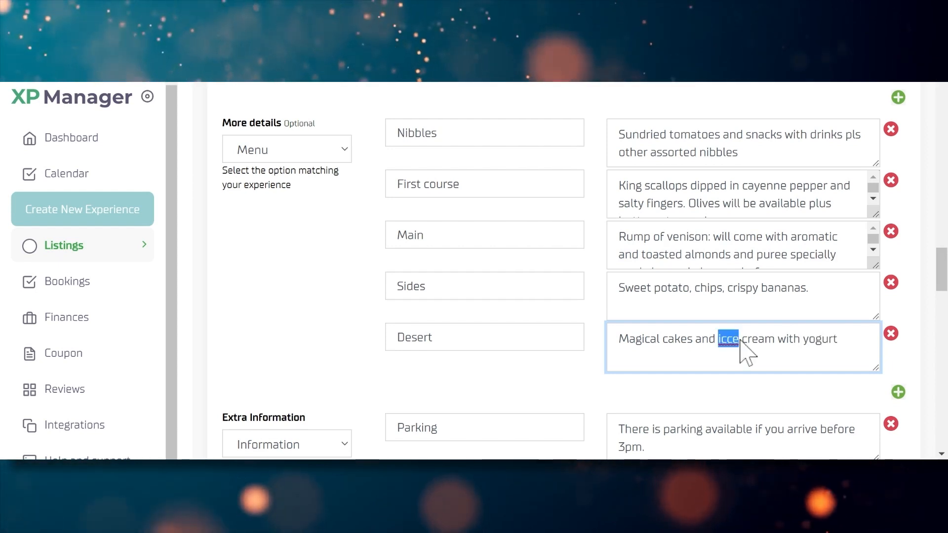
pyautogui.write('ice')
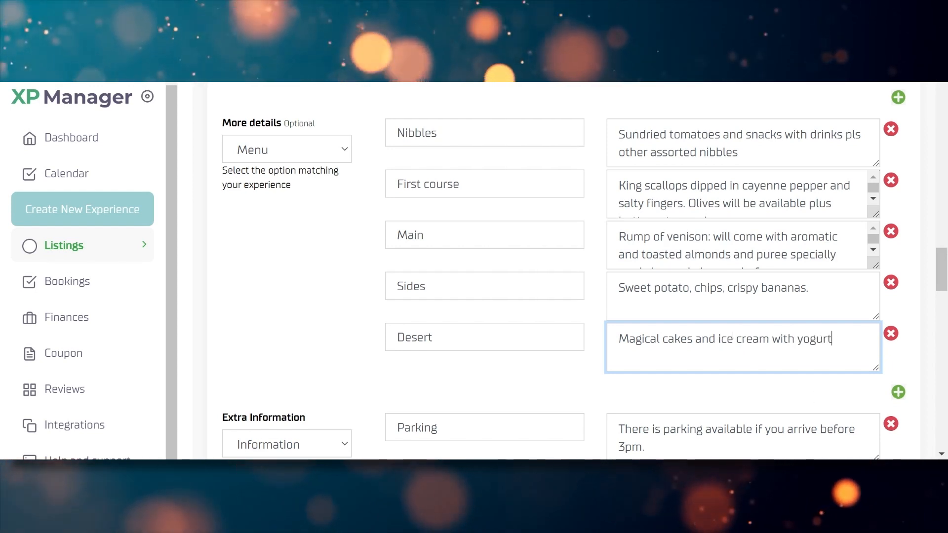
pyautogui.moveTo(943, 264); pyautogui.dragTo(941, 295)
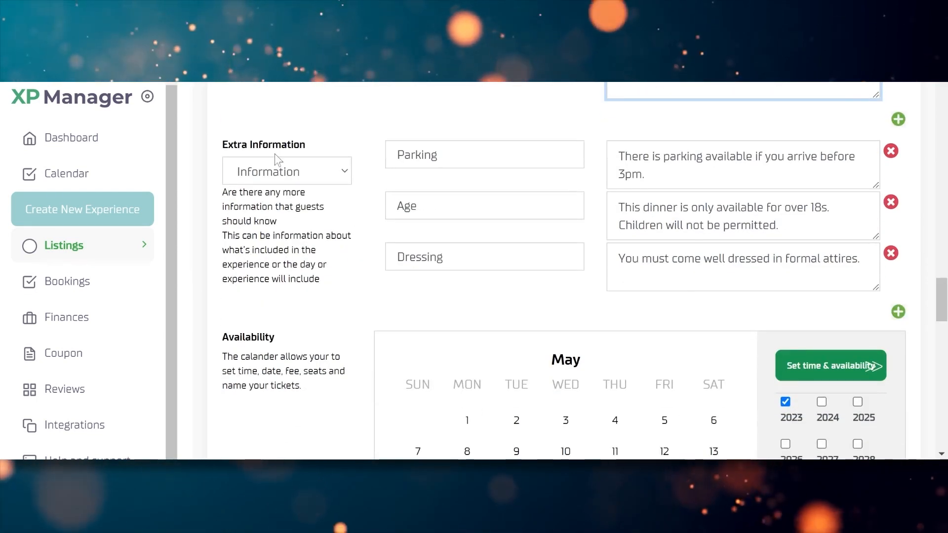
# Set the extra information category to Information and retitle the entry 'Parking'
pyautogui.click(272, 179)
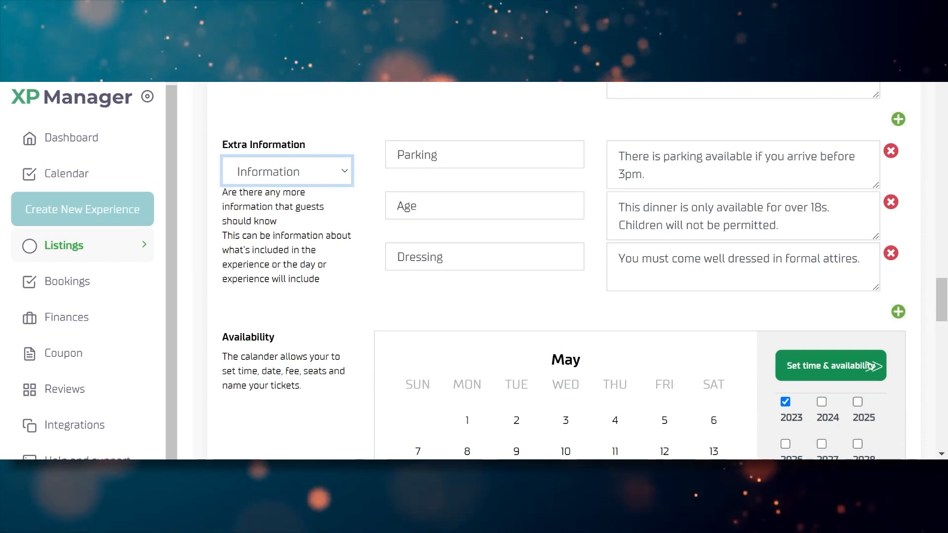
pyautogui.click(296, 187)
pyautogui.press('Tab')
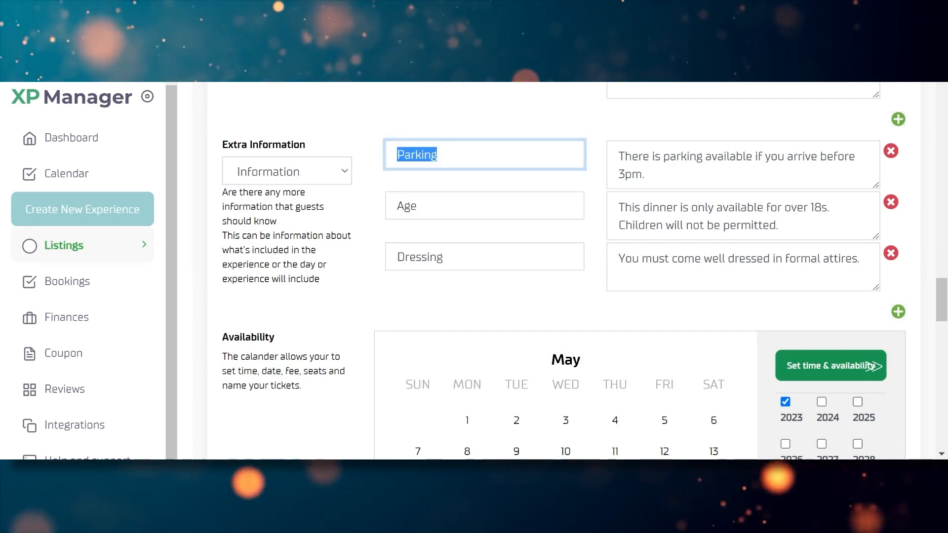
pyautogui.press('BackSpace')
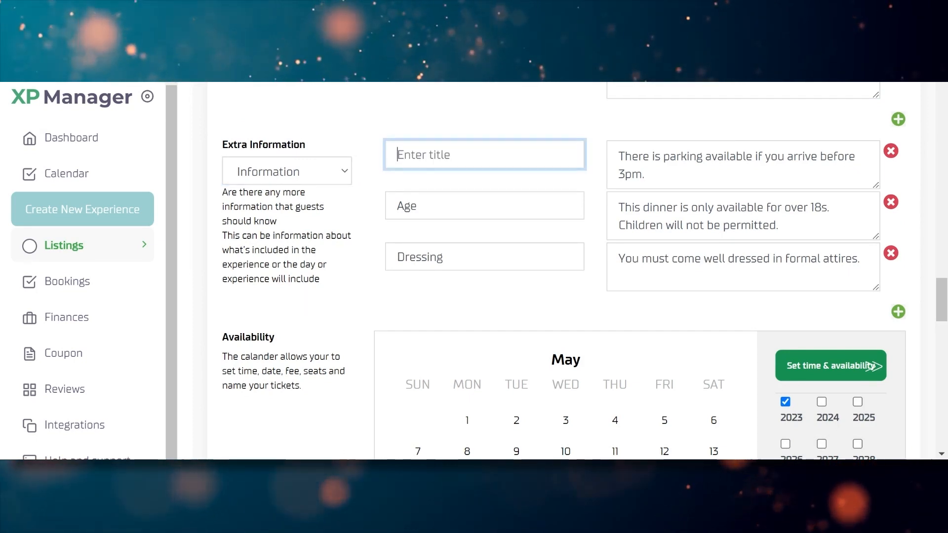
pyautogui.write('Parking')
# Append 'If you need to use the parking, please drive to floor 1.' to the Parking note
pyautogui.press('Tab')
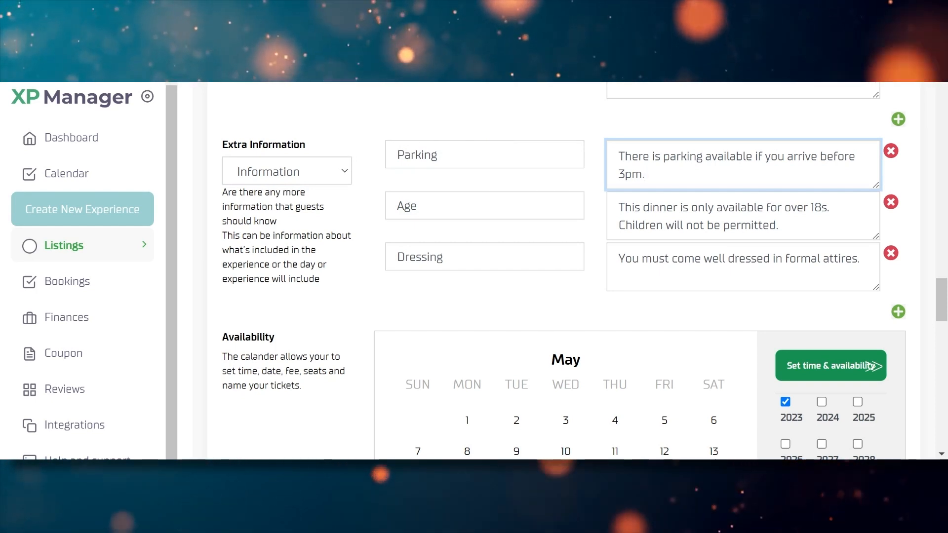
pyautogui.write('If you need to use the par')
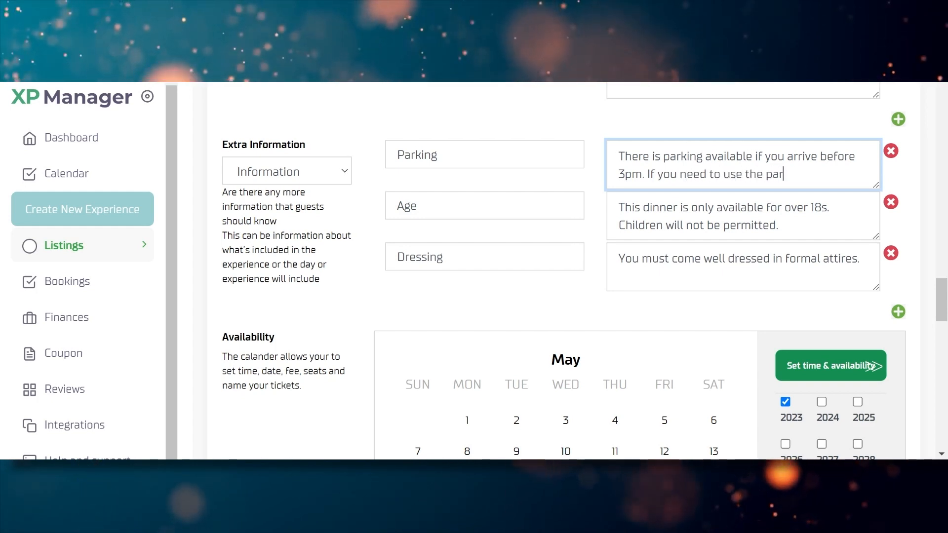
pyautogui.write('king, pl')
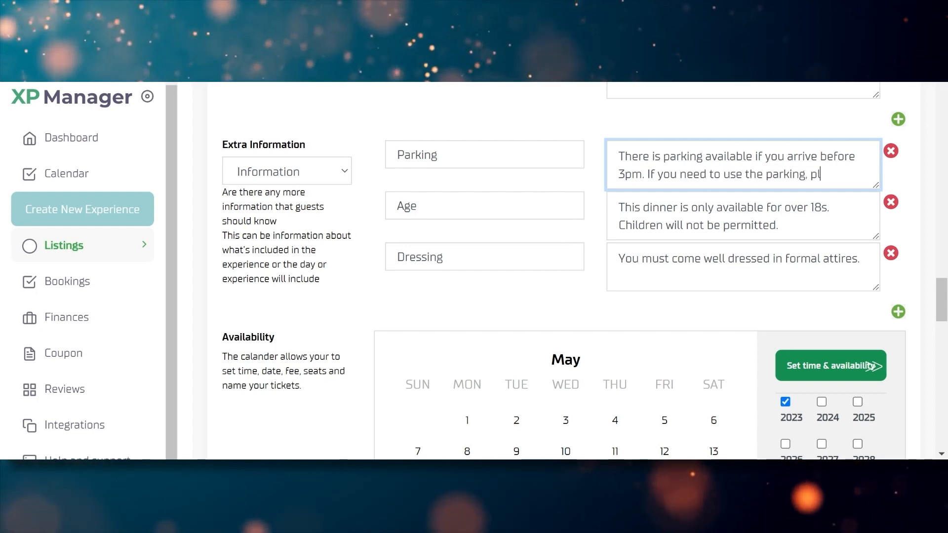
pyautogui.write('ease go ')
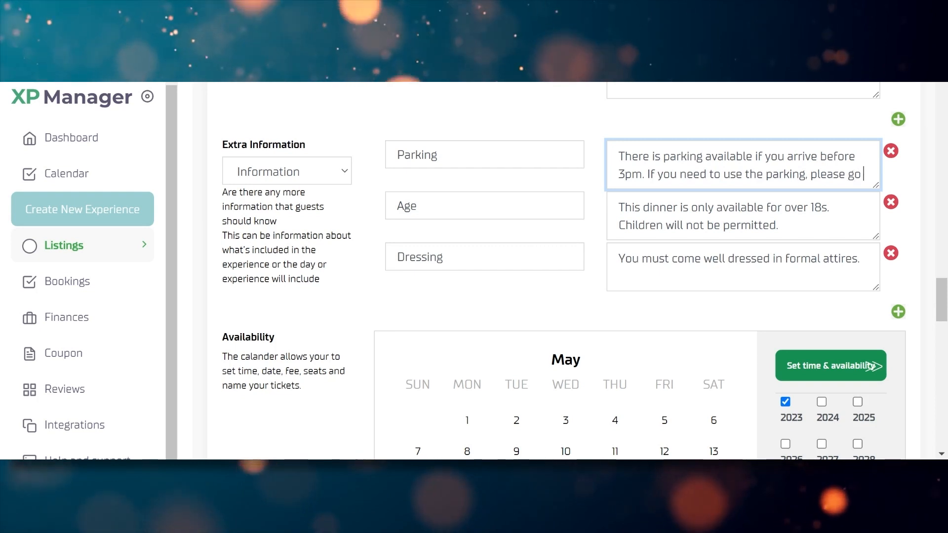
pyautogui.write('to')
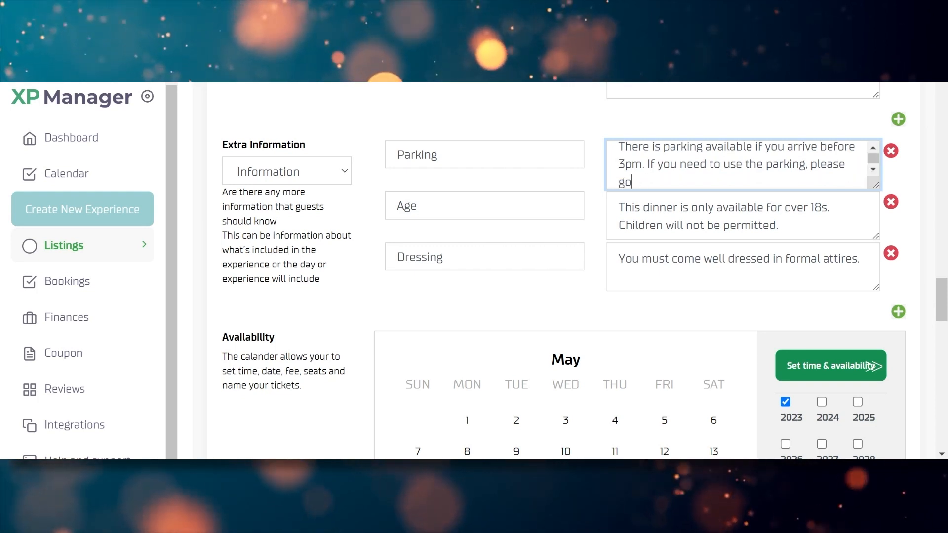
pyautogui.press('BackSpace')
pyautogui.press('BackSpace')
pyautogui.write('drive to floor 1.')
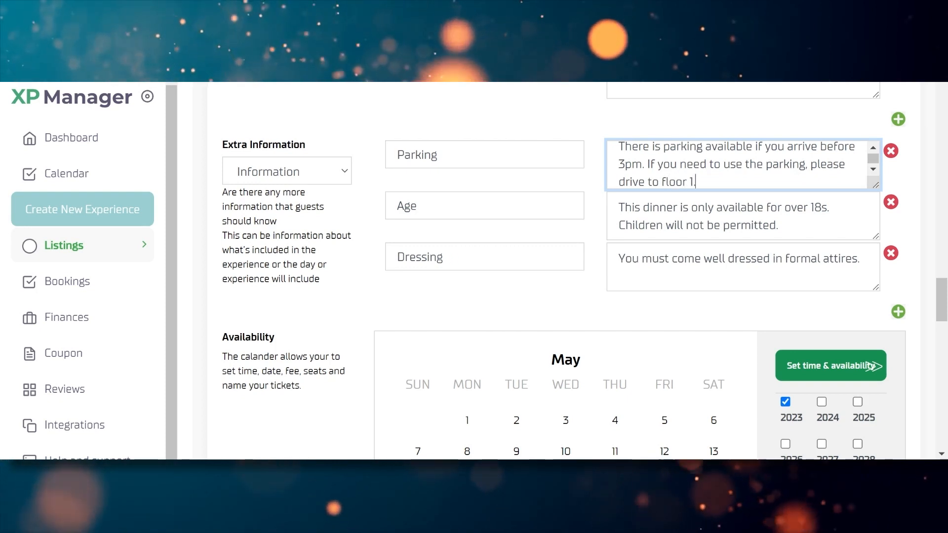
pyautogui.click(593, 123)
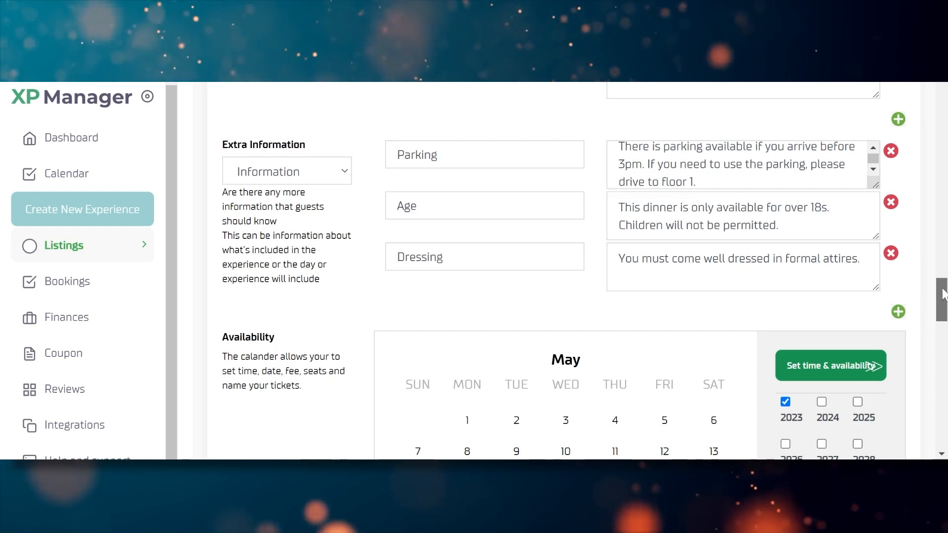
pyautogui.scroll(-1, 491, 211)
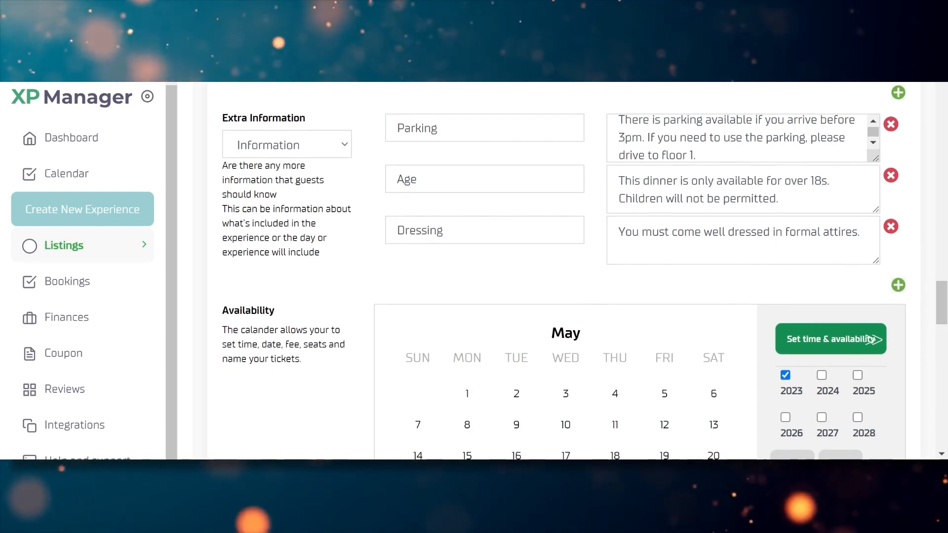
# Fix the Age note so it reads 'Children under 18 will not be permitted.'
pyautogui.click(779, 199)
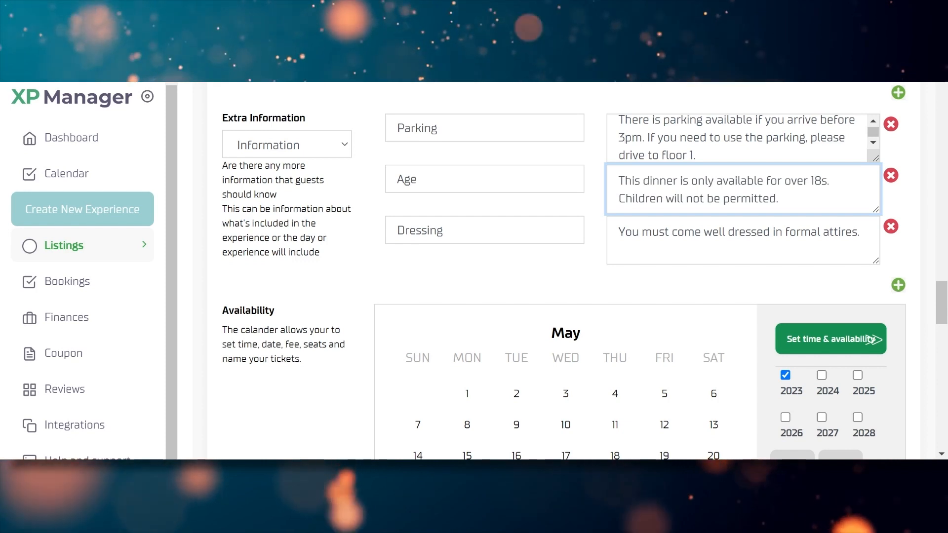
pyautogui.scroll(-1, 944, 302)
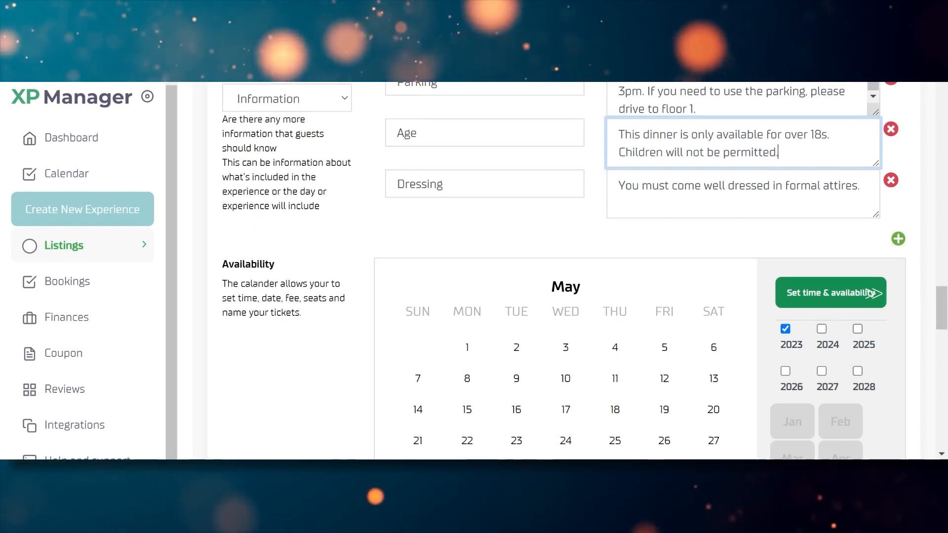
pyautogui.doubleClick(673, 152)
pyautogui.write('u')
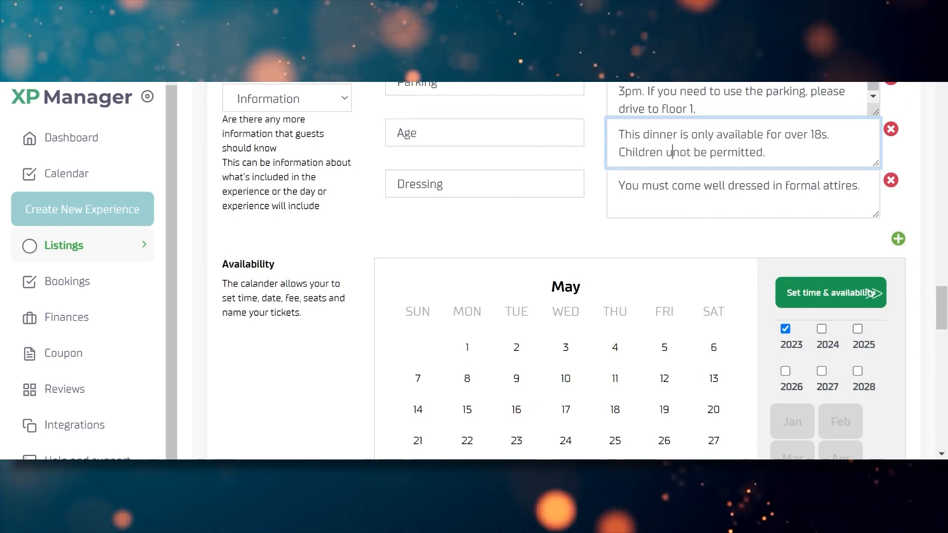
pyautogui.write('nder 18 w')
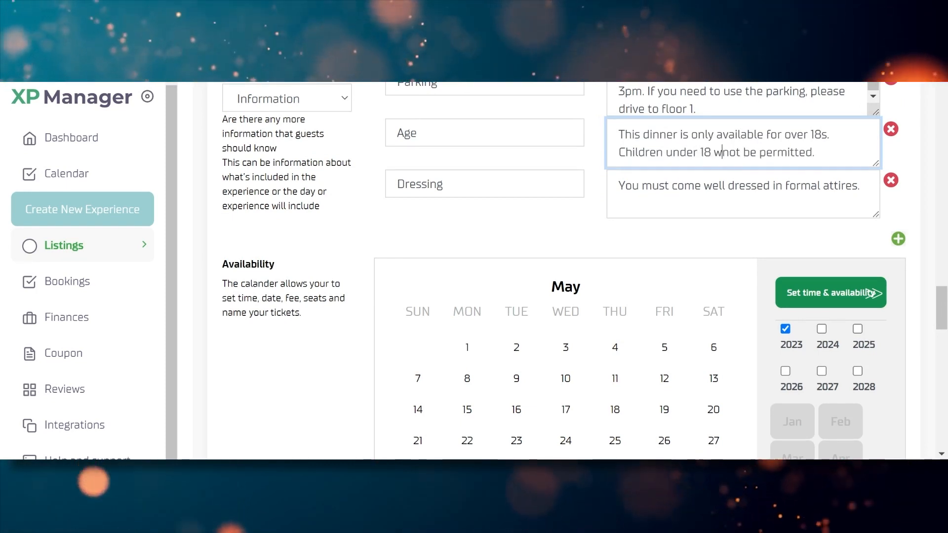
pyautogui.write('ill')
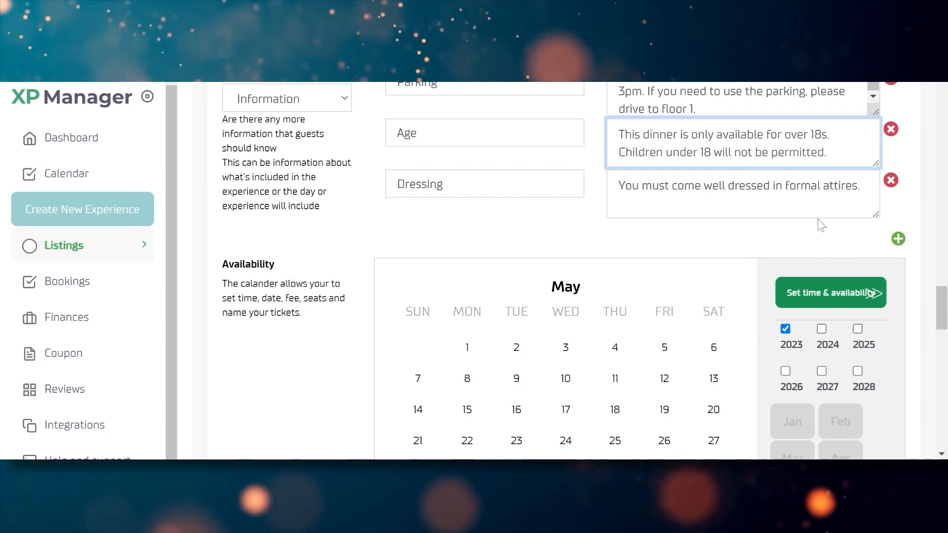
pyautogui.click(409, 184)
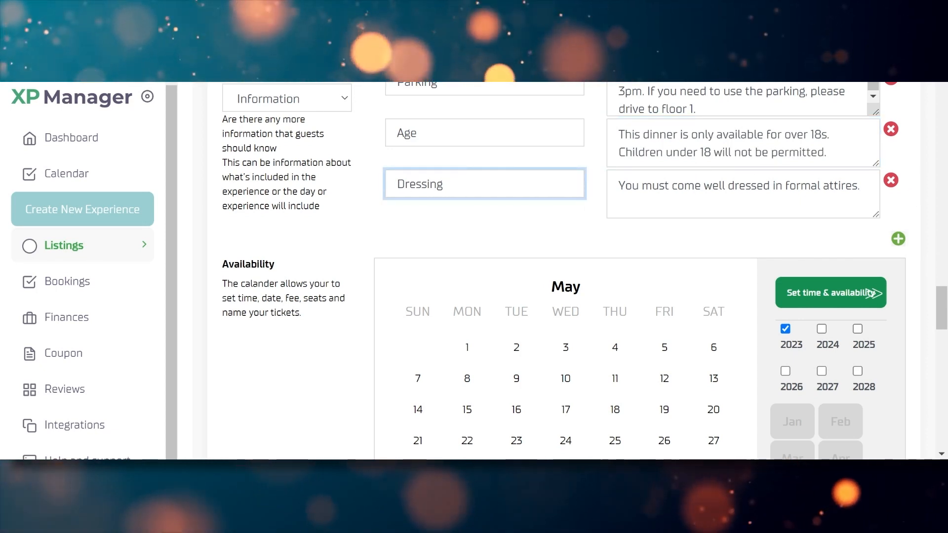
pyautogui.moveTo(944, 312)
pyautogui.mouseDown()
pyautogui.moveTo(943, 297)
pyautogui.moveTo(943, 308)
pyautogui.mouseUp()
# Add a 'Checking-in' extra-information row saying guests must present their ticket for check-in
pyautogui.click(898, 278)
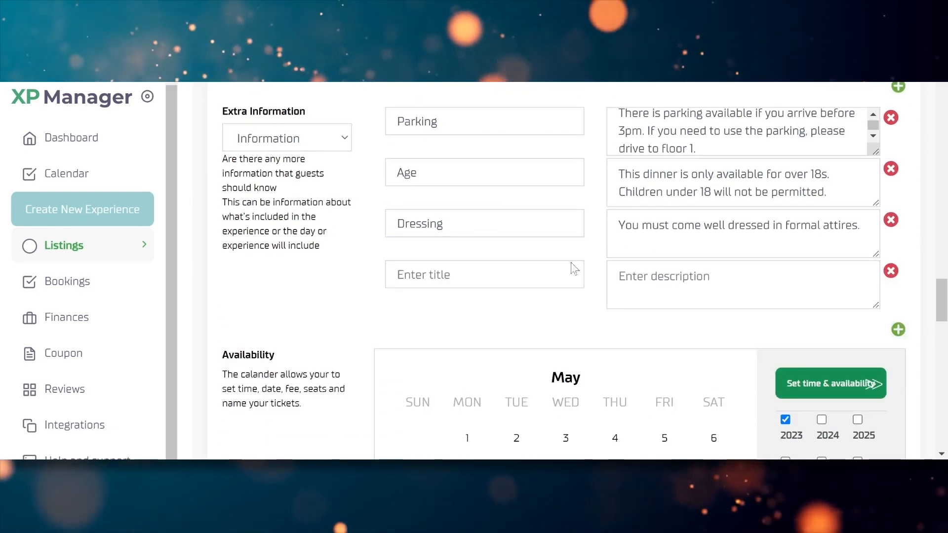
pyautogui.write('Che')
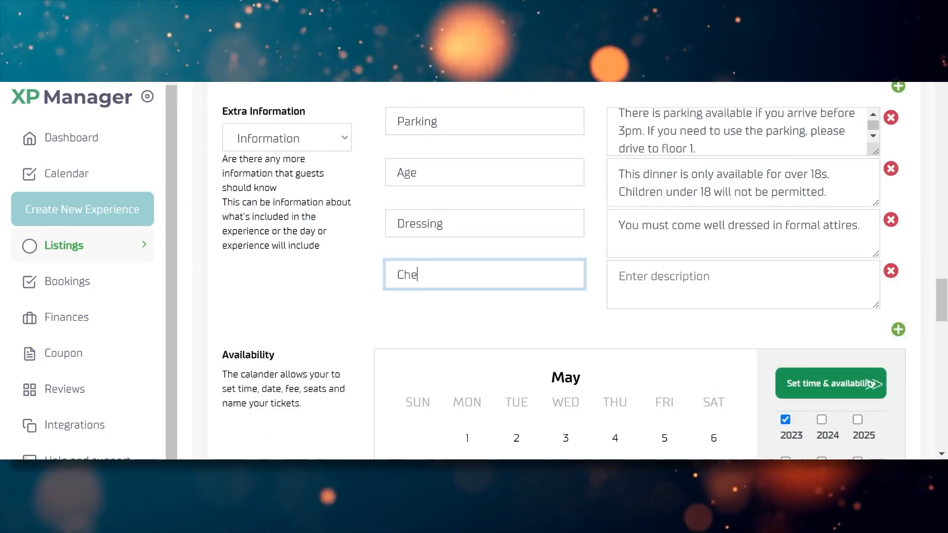
pyautogui.write('cking-in')
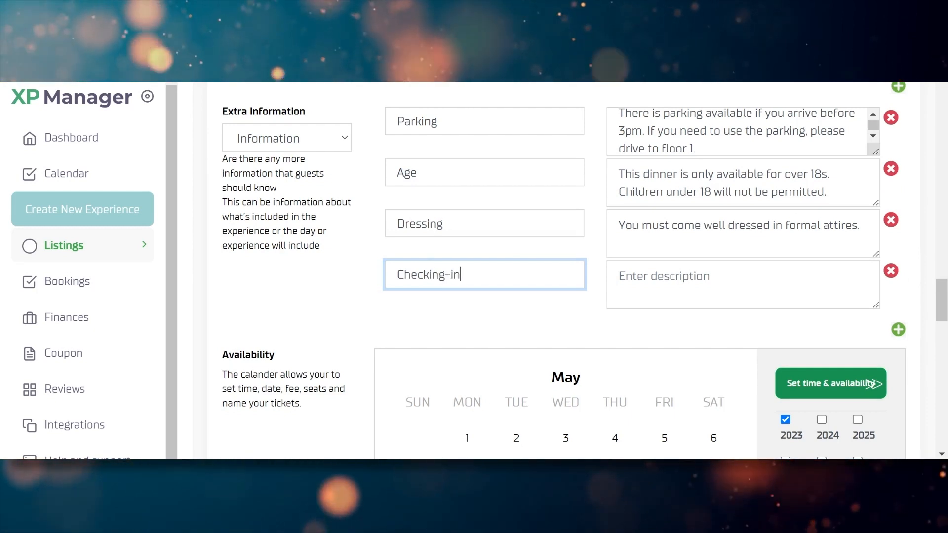
pyautogui.press('Tab')
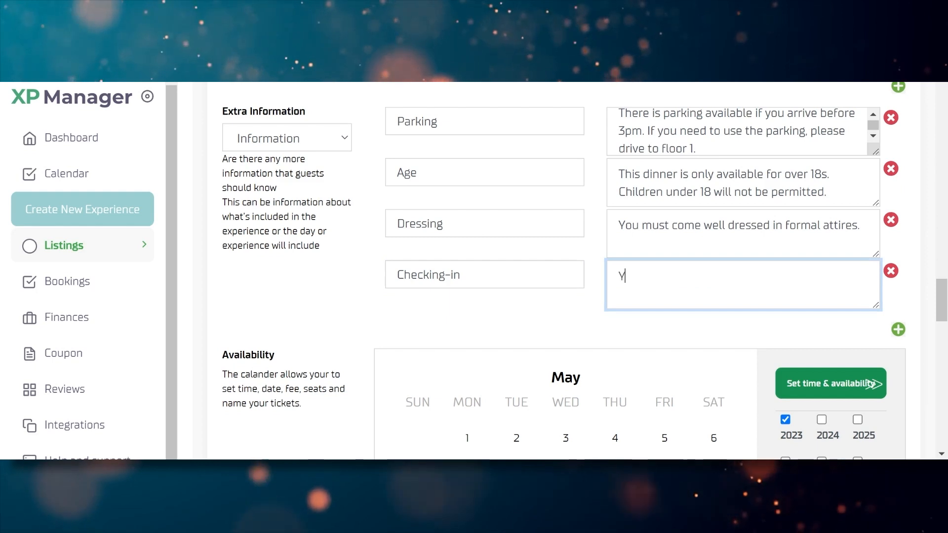
pyautogui.write('You must come')
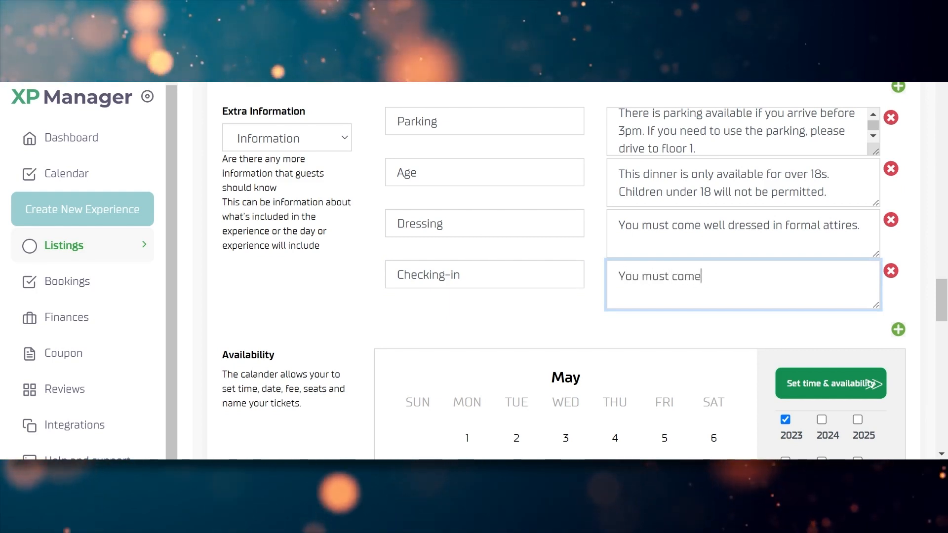
pyautogui.press('BackSpace')
pyautogui.press('BackSpace')
pyautogui.press('BackSpace')
pyautogui.press('BackSpace')
pyautogui.write('present ')
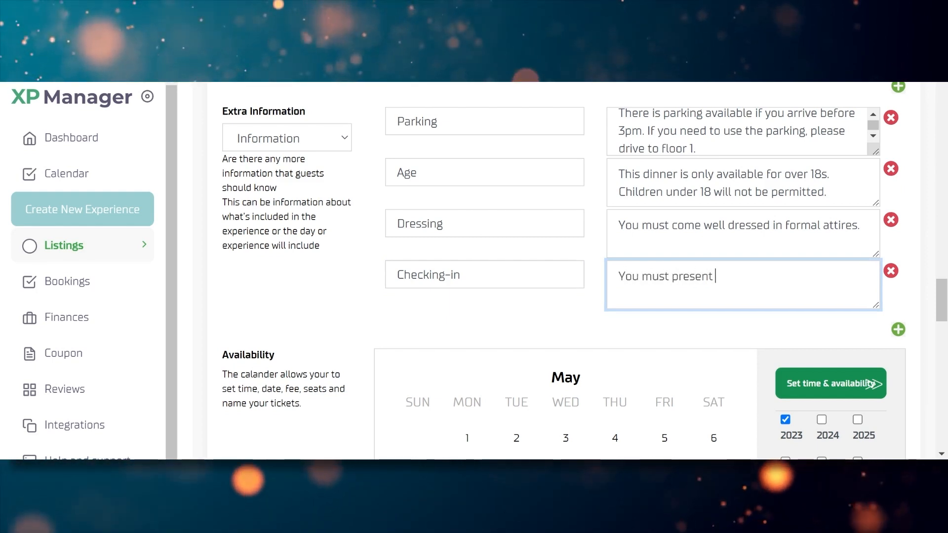
pyautogui.write('you ticket ')
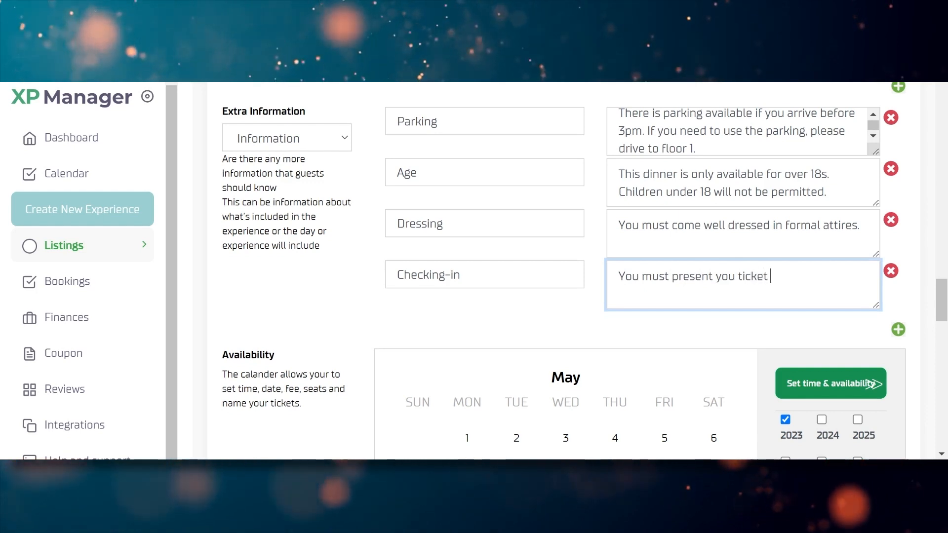
pyautogui.write('as this w')
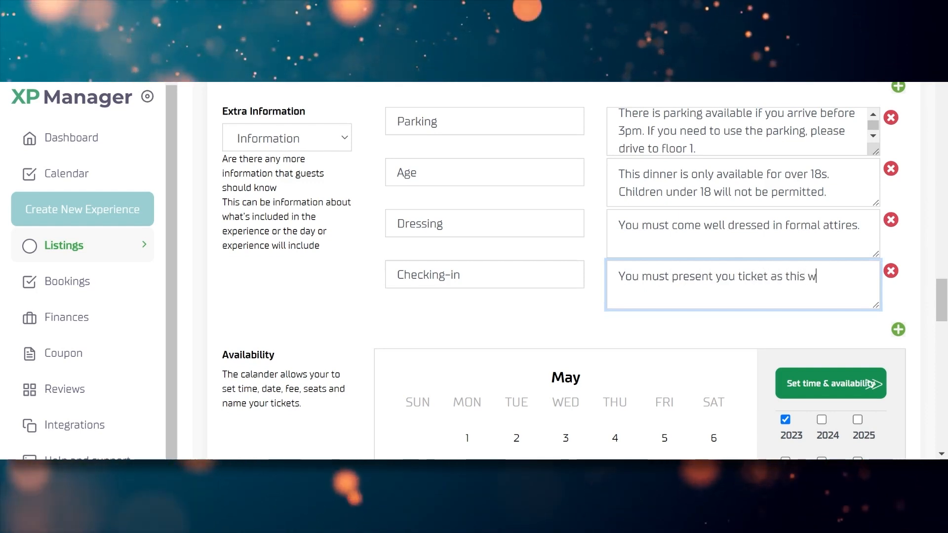
pyautogui.write('ill be used ')
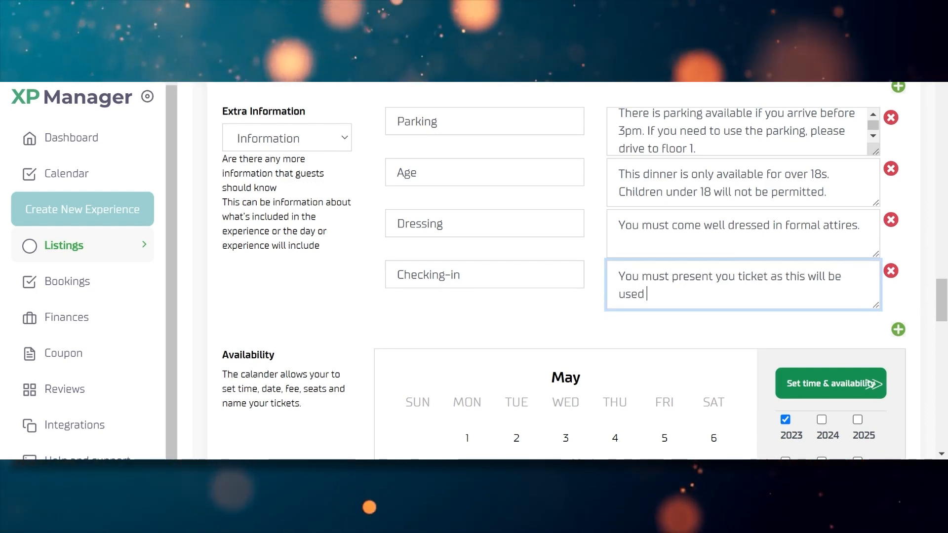
pyautogui.write('for checking')
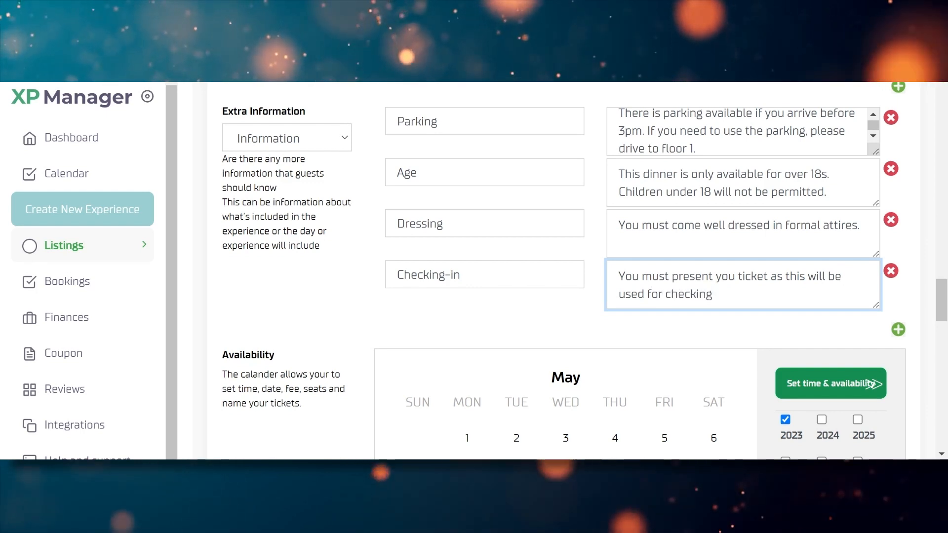
pyautogui.write(' you in at the event')
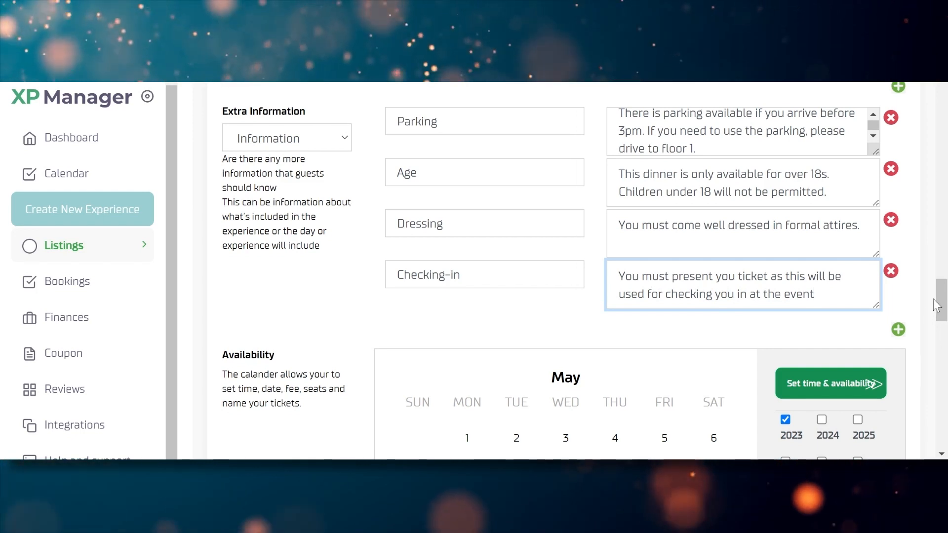
# Mark June 22 and 30 and July 20, 22 and 29 as available dates
pyautogui.scroll(-5, 946, 326)
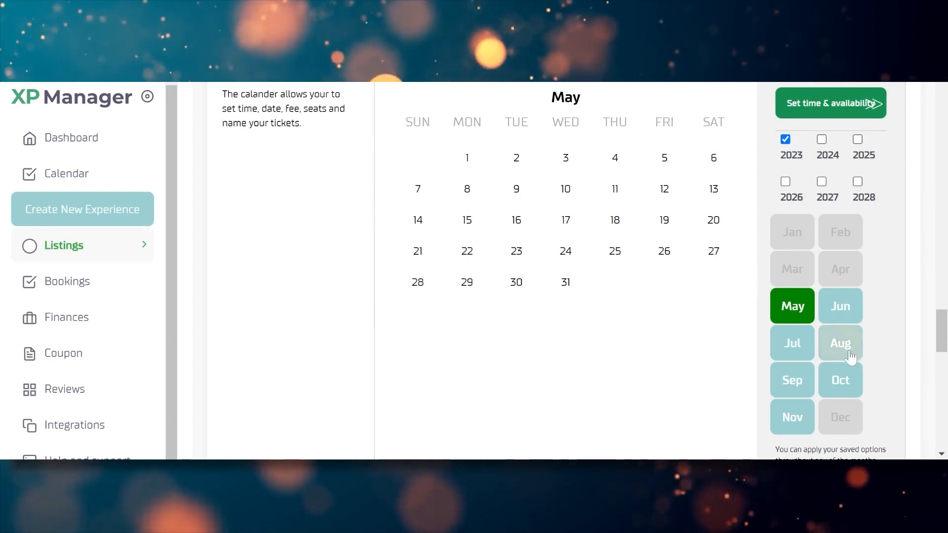
pyautogui.click(839, 308)
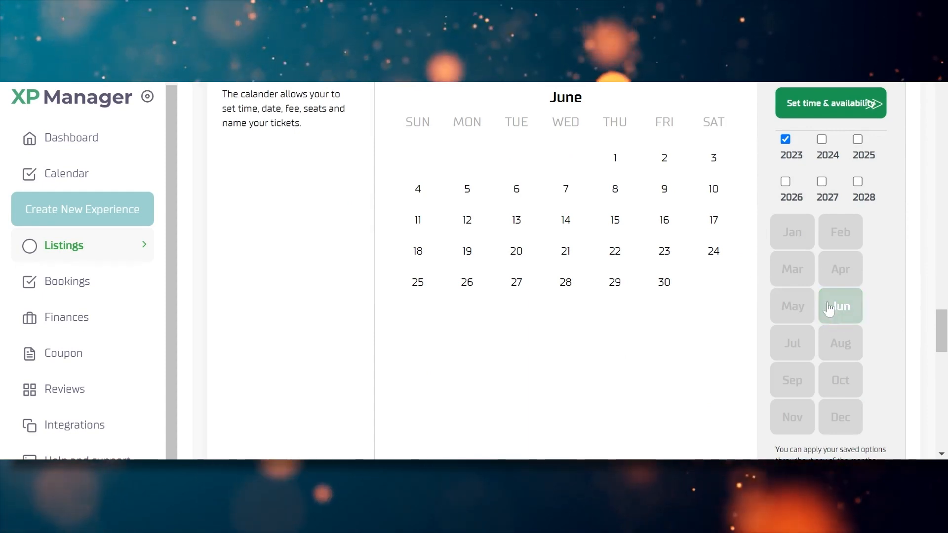
pyautogui.click(615, 253)
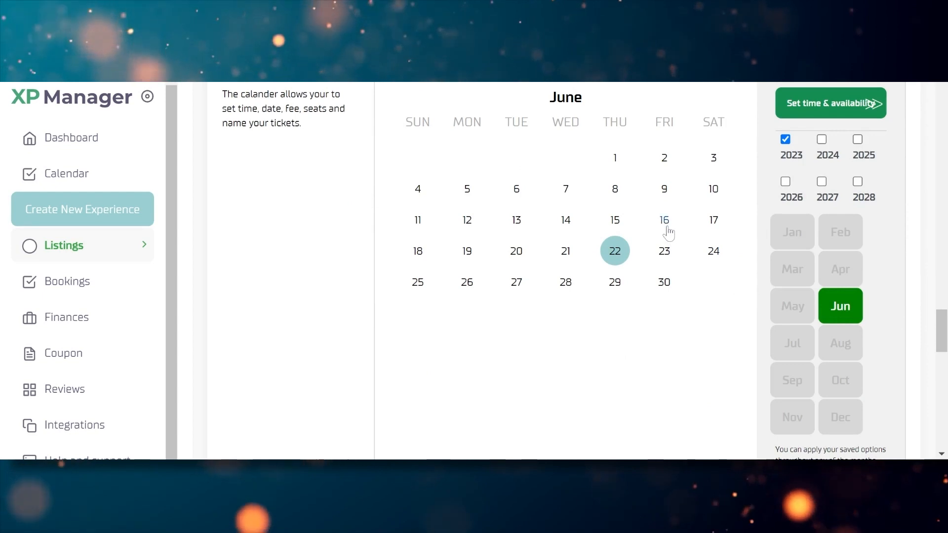
pyautogui.click(666, 285)
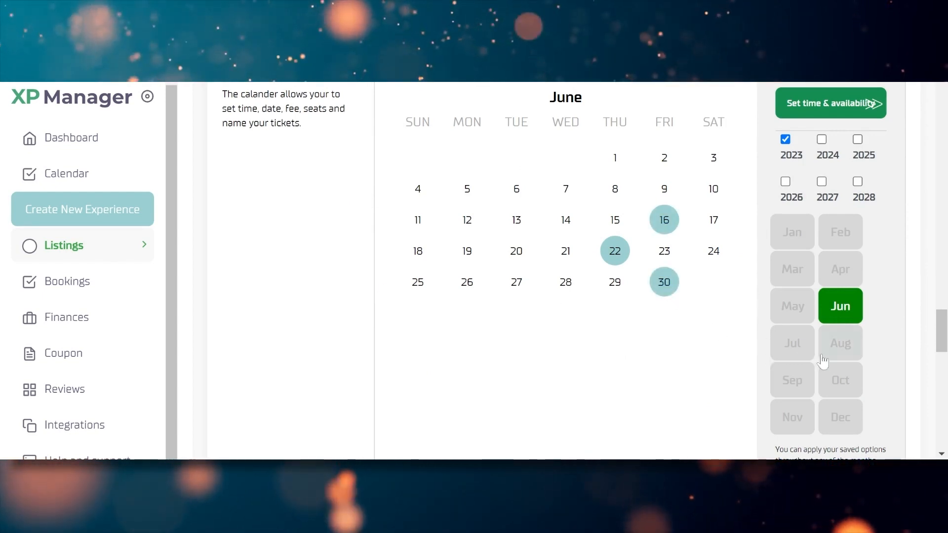
pyautogui.click(784, 344)
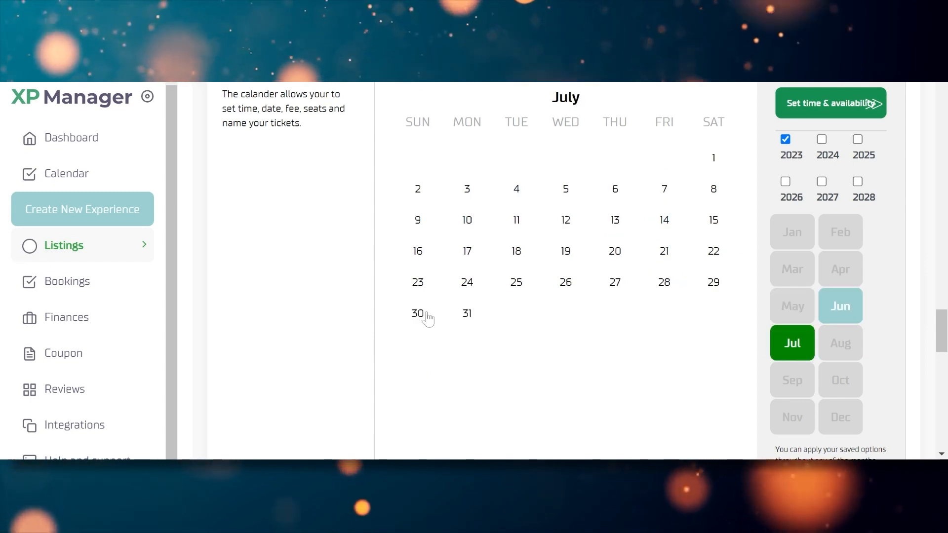
pyautogui.click(614, 256)
pyautogui.click(713, 280)
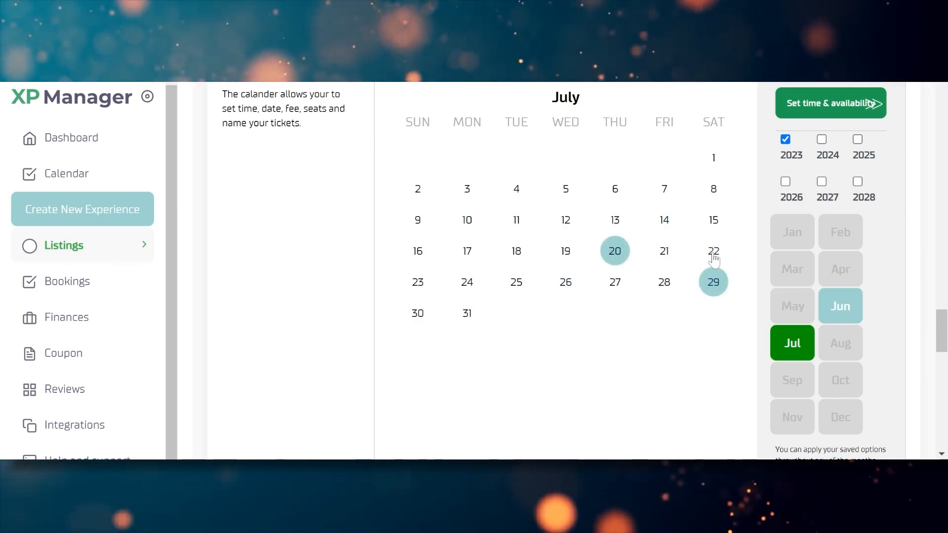
pyautogui.click(714, 252)
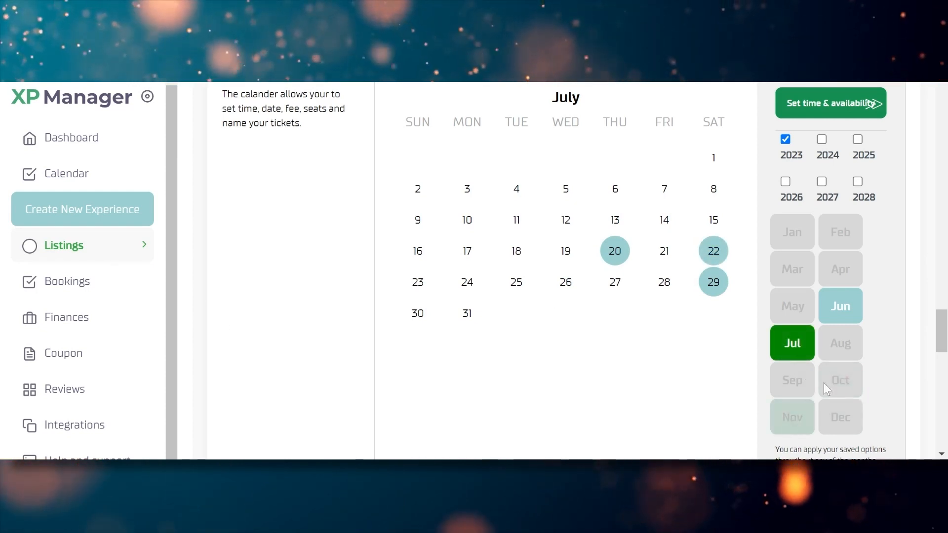
# Add August 29 and 17 as available dates, then proceed to time and availability settings
pyautogui.click(837, 349)
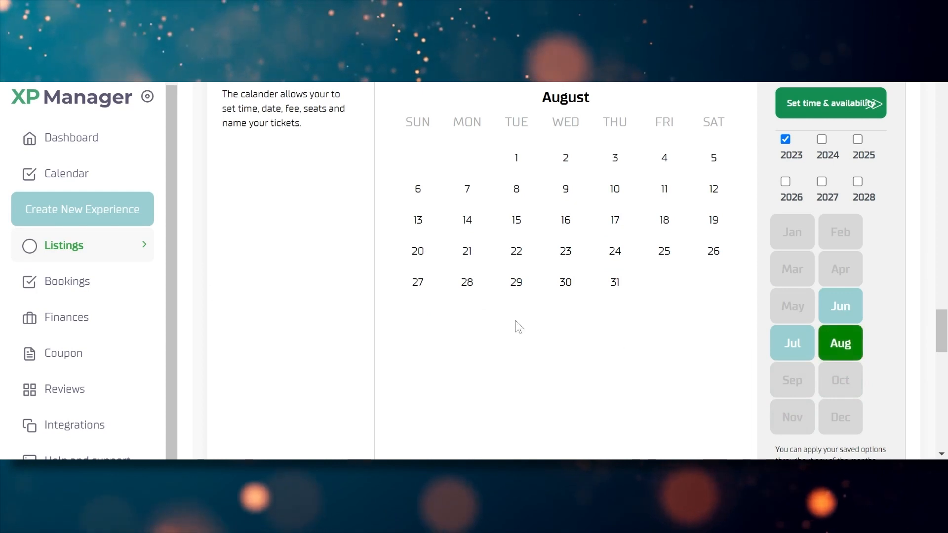
pyautogui.click(517, 284)
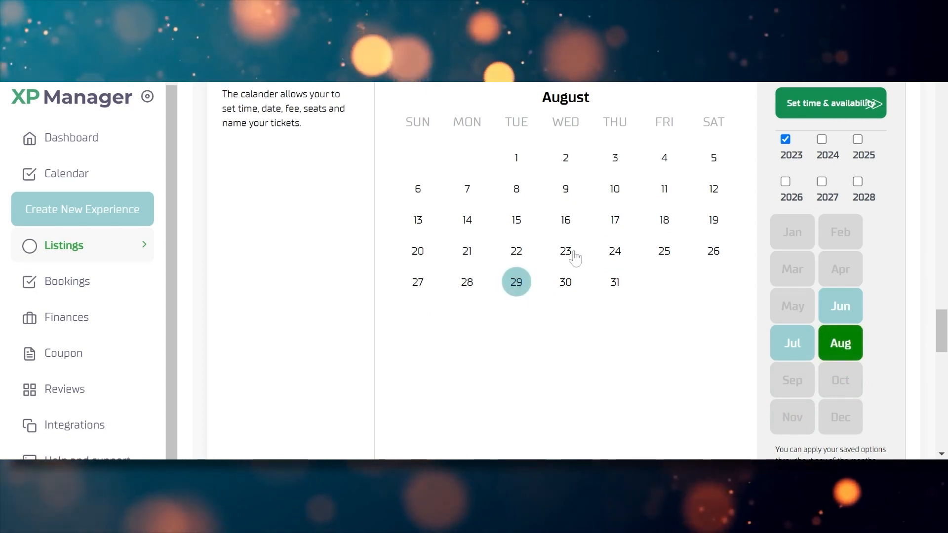
pyautogui.click(618, 223)
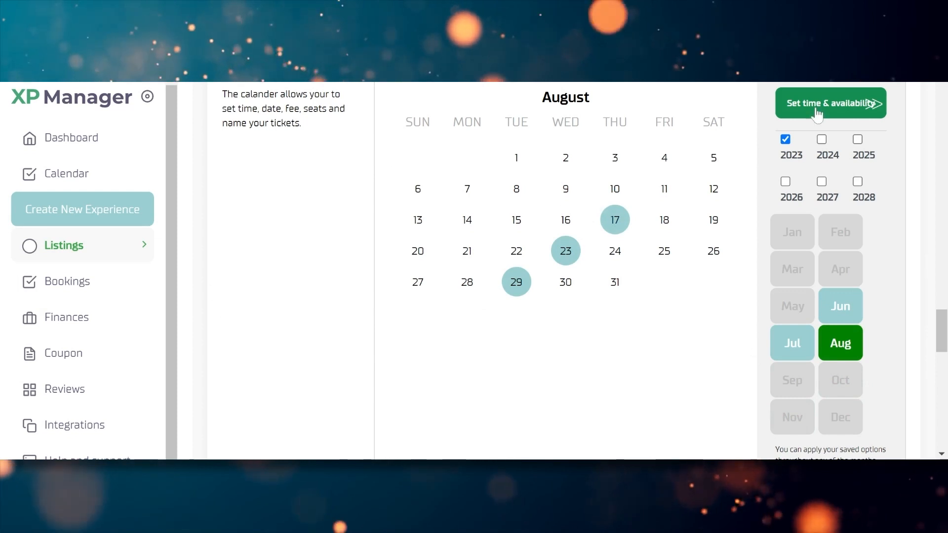
pyautogui.click(875, 106)
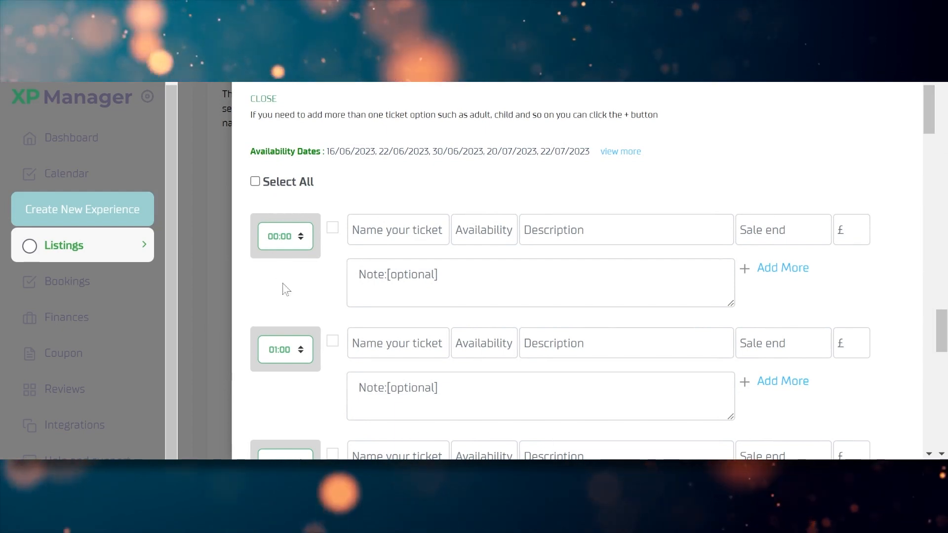
# Change the 15:00 ticket time slot to 15:05 and tick it for use
pyautogui.moveTo(935, 113); pyautogui.dragTo(925, 275)
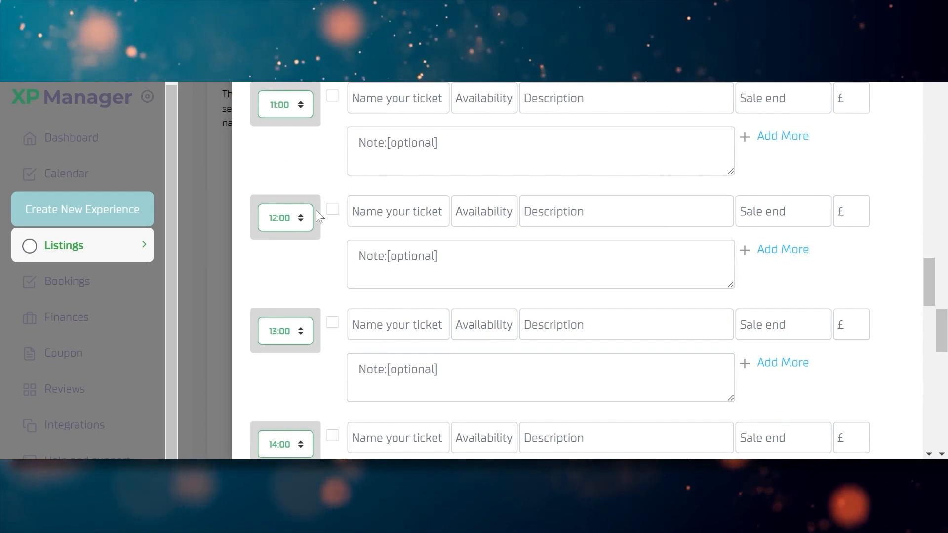
pyautogui.moveTo(927, 277); pyautogui.dragTo(931, 320)
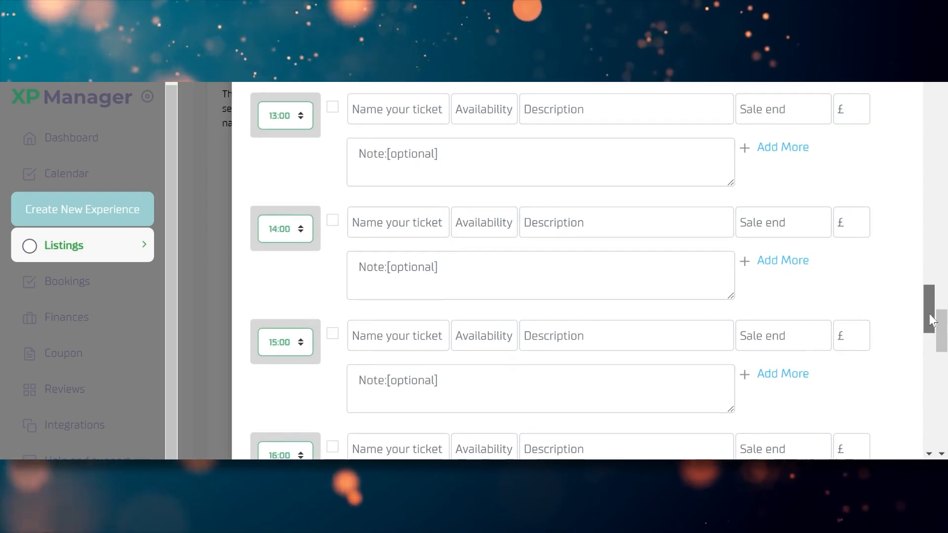
pyautogui.click(292, 328)
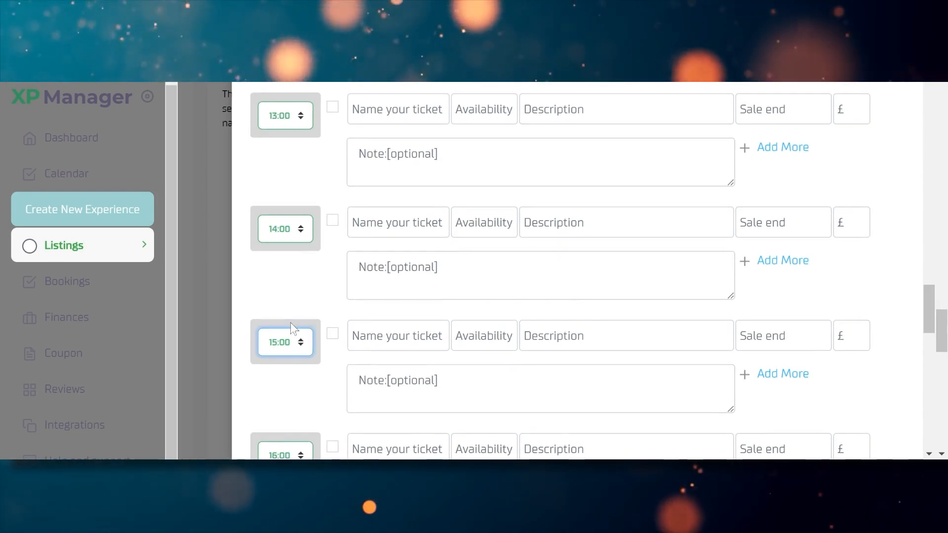
pyautogui.press('Down')
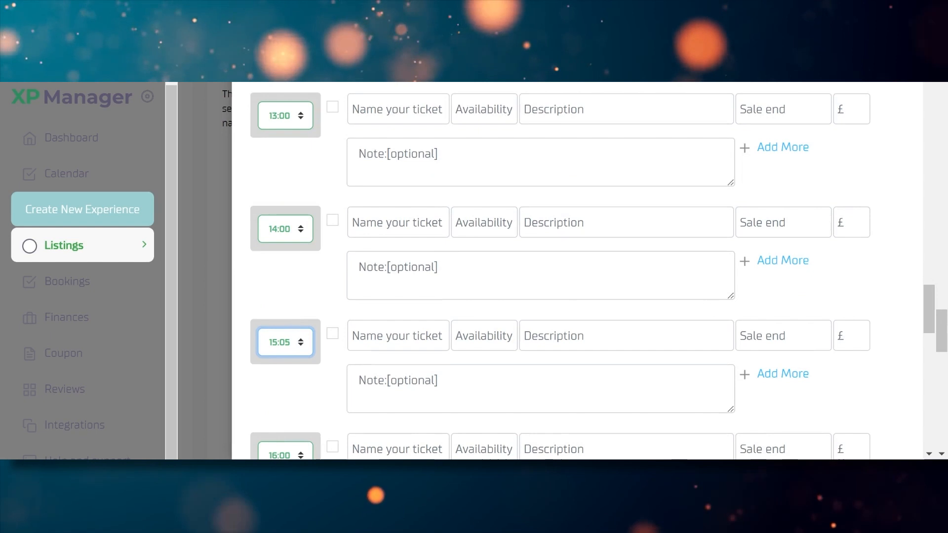
pyautogui.click(332, 334)
pyautogui.scroll(-3, 926, 307)
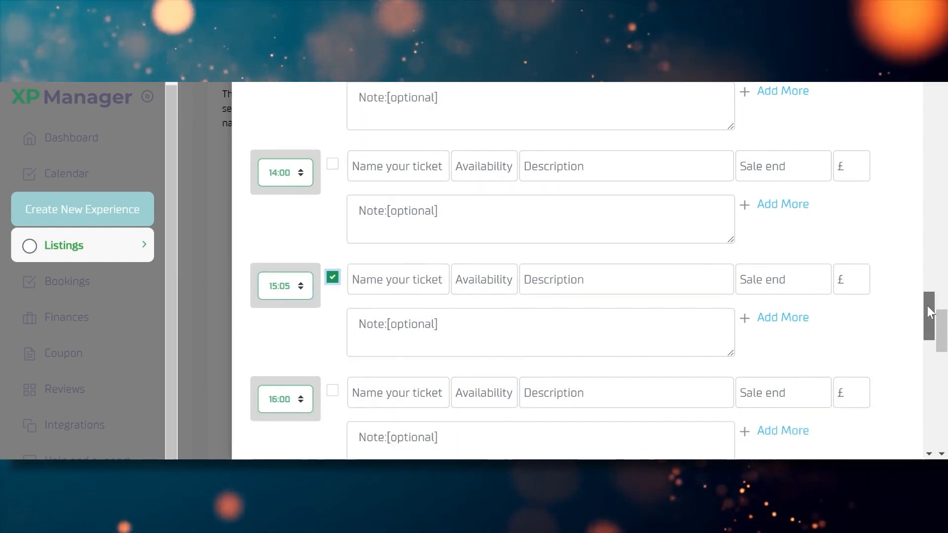
# Create the 15:05 'Dinner pass' ticket with 20 available, described as no lounger access but unlimited red wine
pyautogui.click(353, 173)
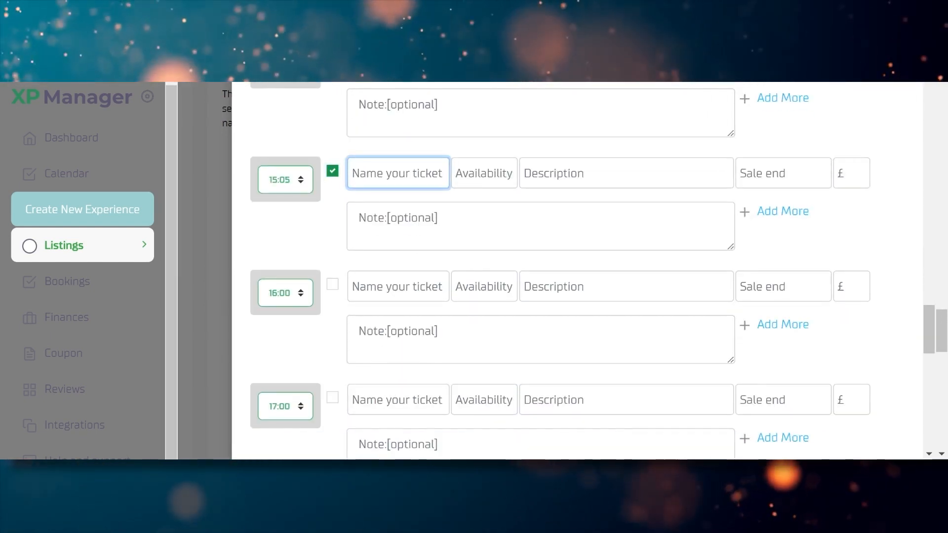
pyautogui.write('Dinne')
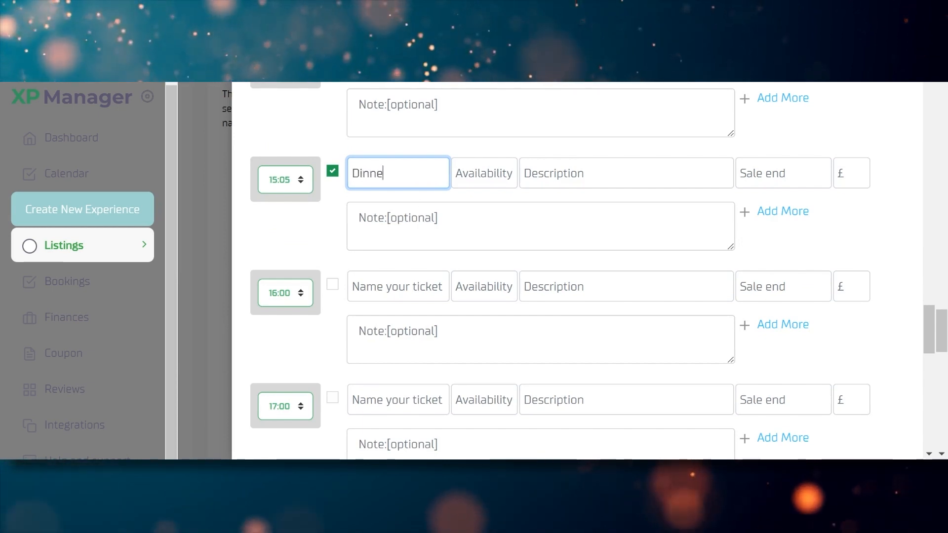
pyautogui.write('r pas')
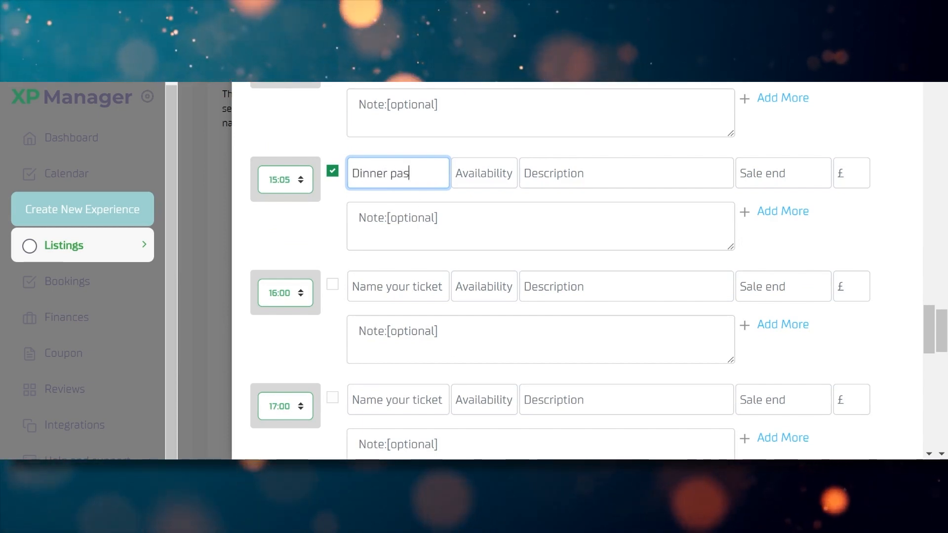
pyautogui.write('s')
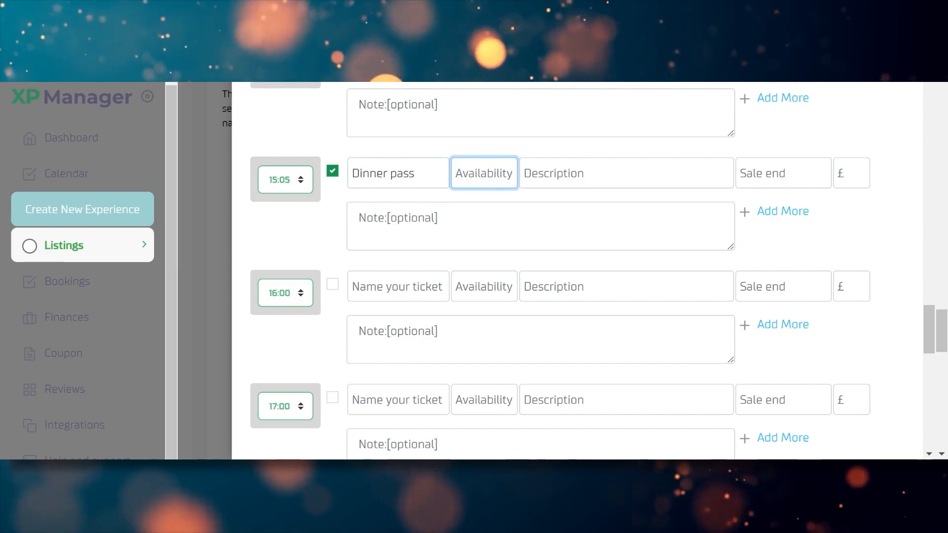
pyautogui.write('20')
pyautogui.press('Tab')
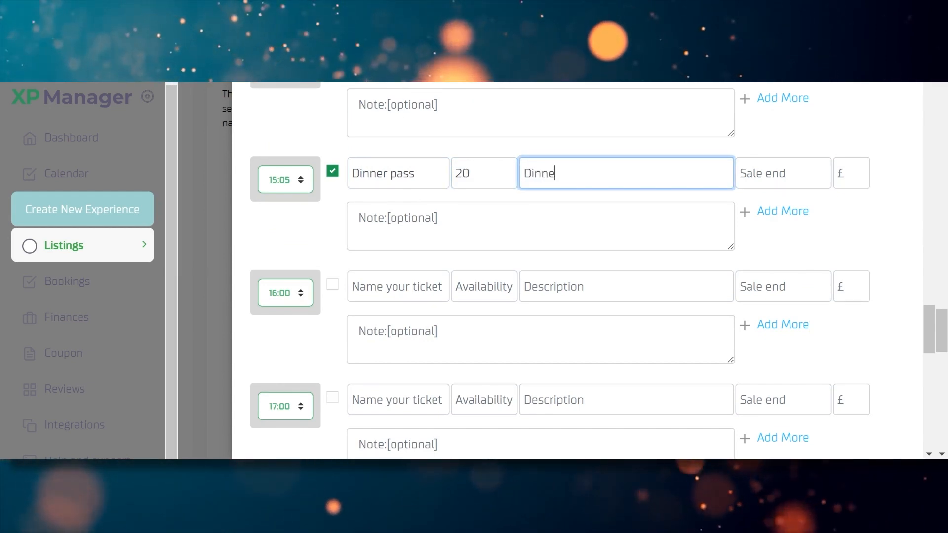
pyautogui.write('Dinner pass e')
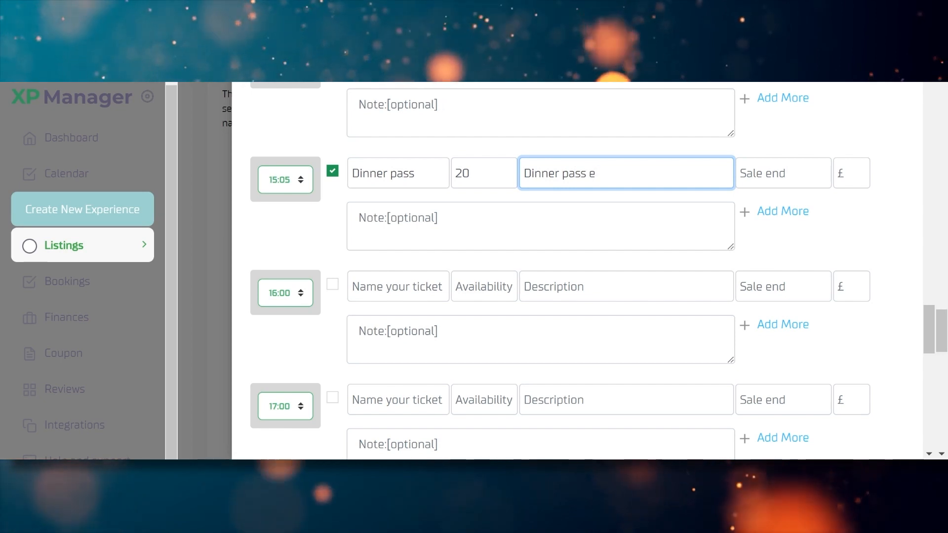
pyautogui.press('BackSpace')
pyautogui.press('BackSpace')
pyautogui.press('BackSpace')
pyautogui.press('BackSpace')
pyautogui.press('BackSpace')
pyautogui.press('BackSpace')
pyautogui.press('BackSpace')
pyautogui.press('BackSpace')
pyautogui.press('BackSpace')
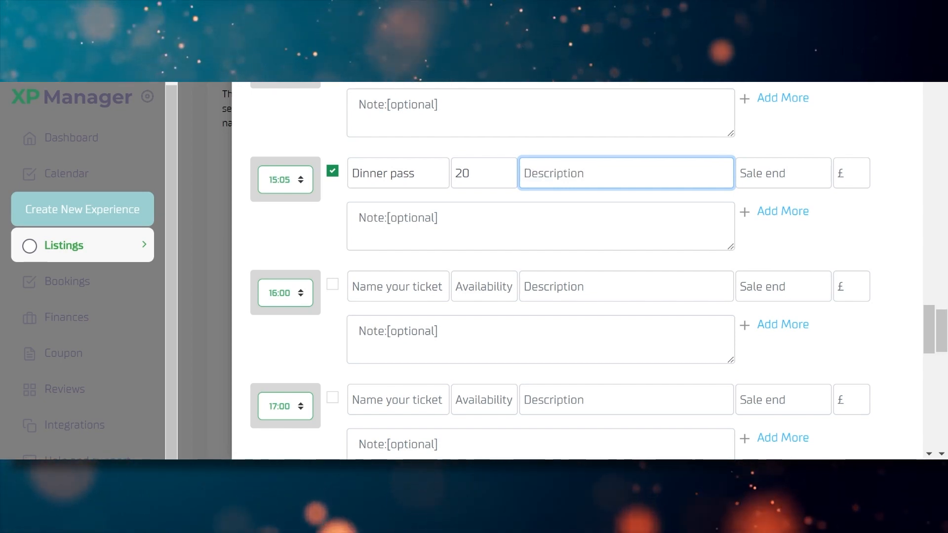
pyautogui.write('This p')
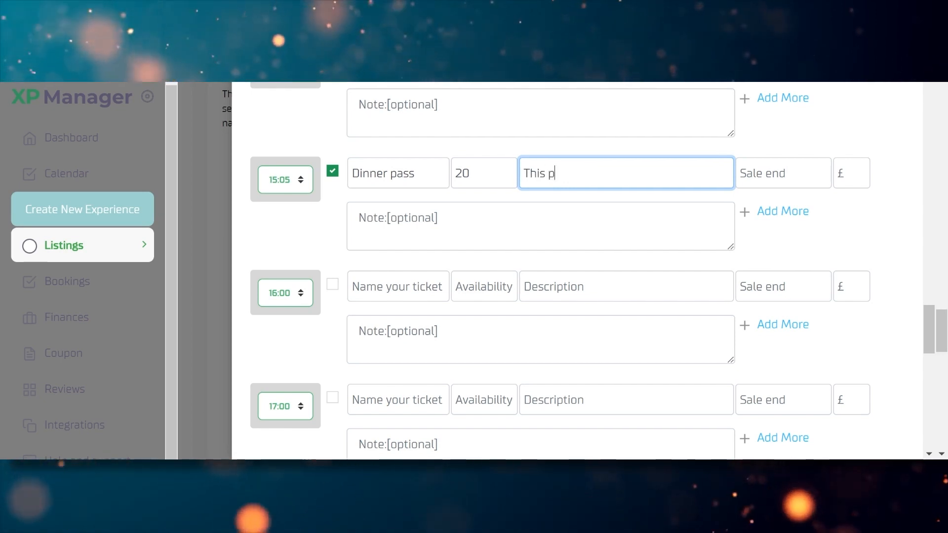
pyautogui.write('ass doubt')
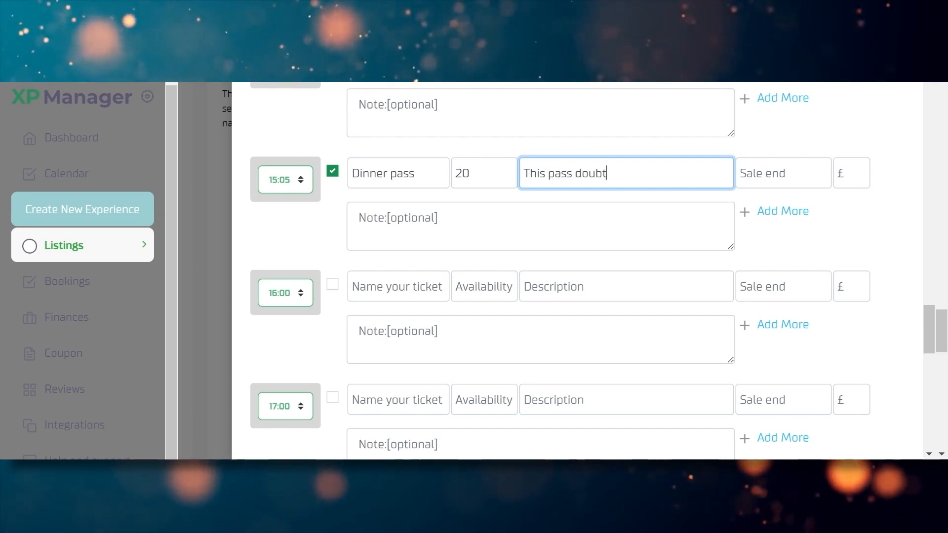
pyautogui.write(' not give you')
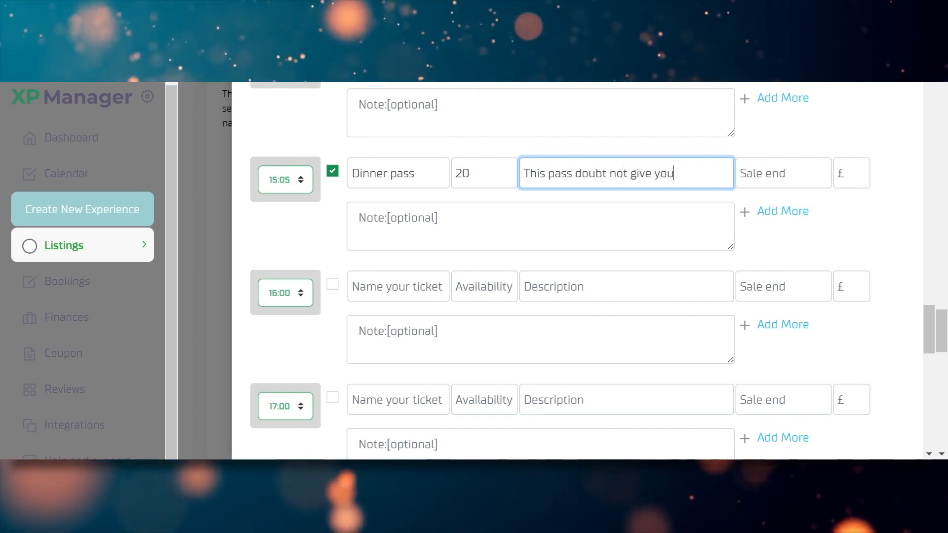
pyautogui.write(' access t')
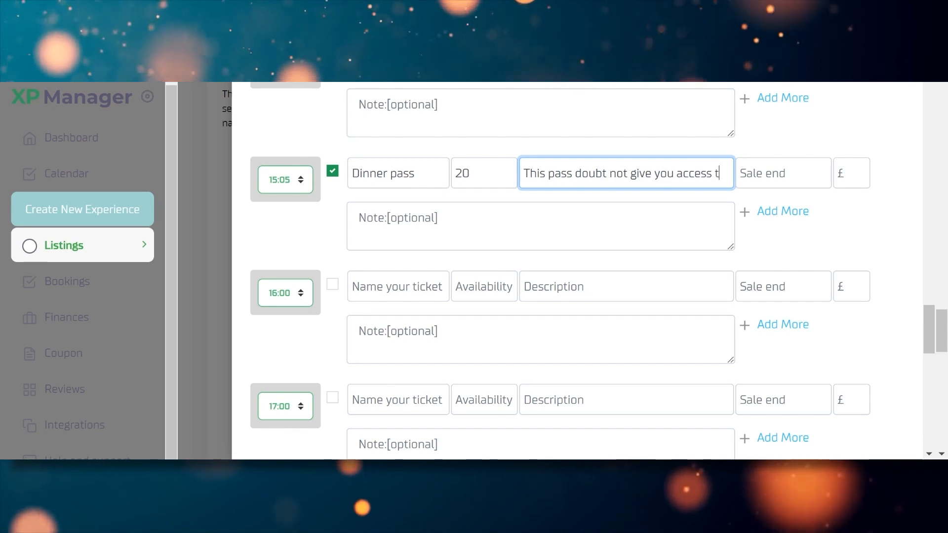
pyautogui.write('o the special lounger')
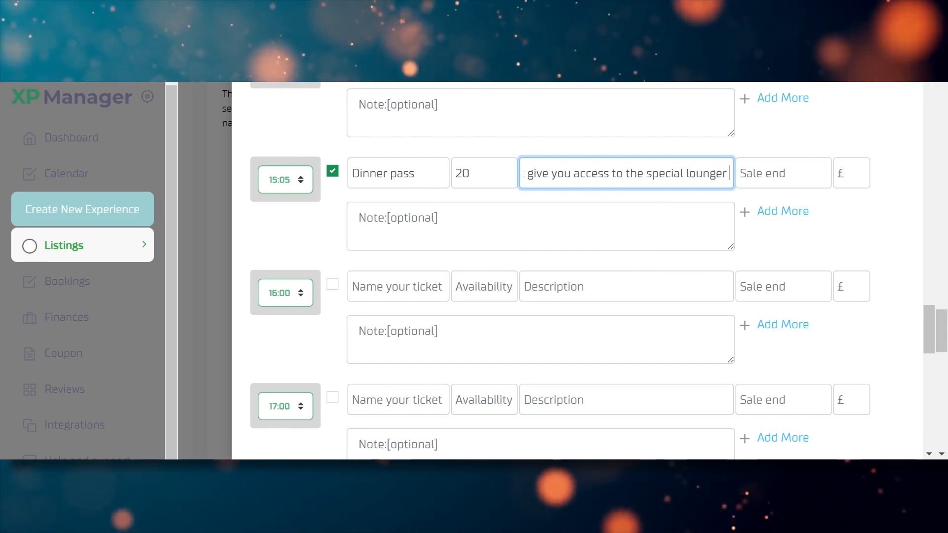
pyautogui.press('BackSpace')
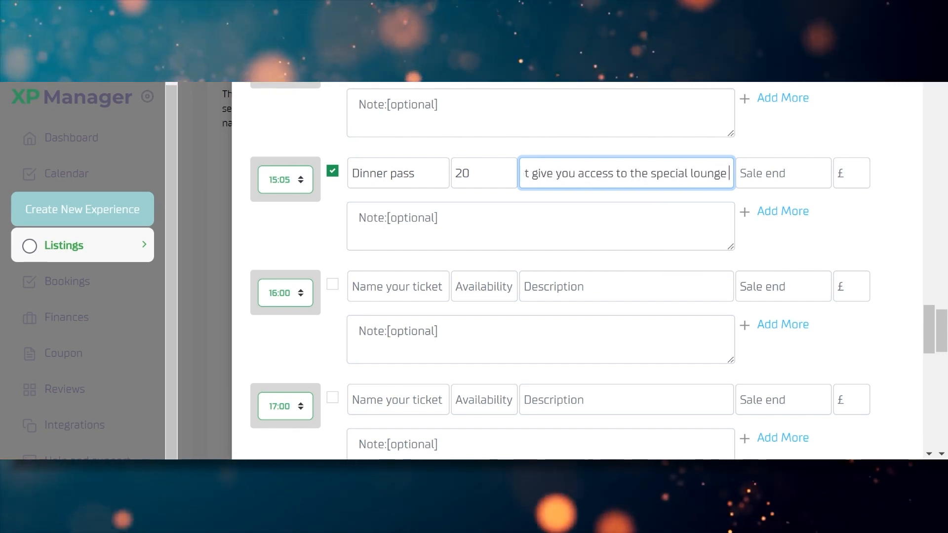
pyautogui.write('bu')
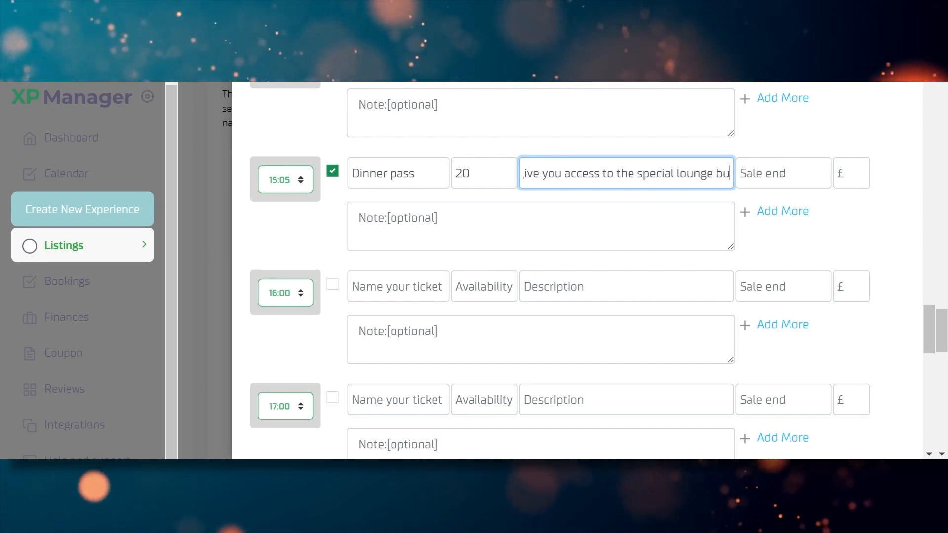
pyautogui.write('t comes with')
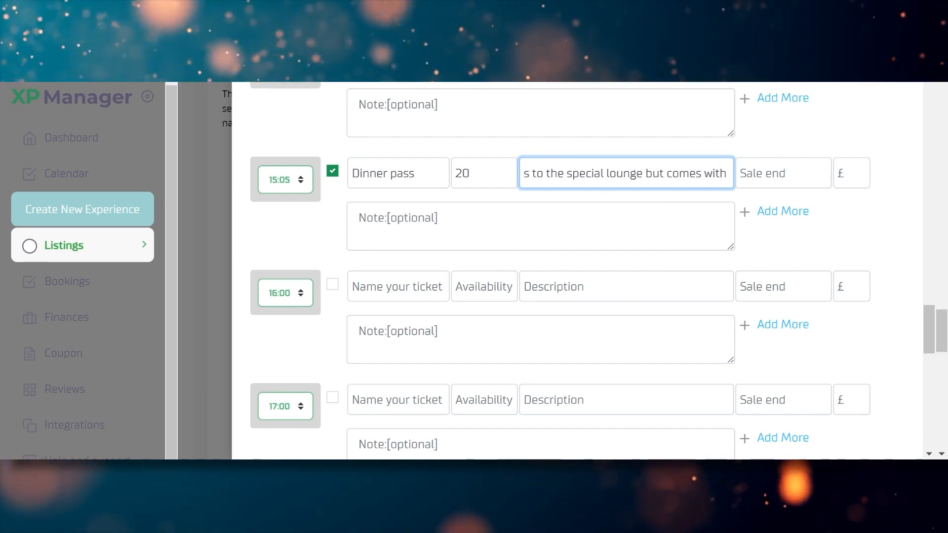
pyautogui.write(' unli')
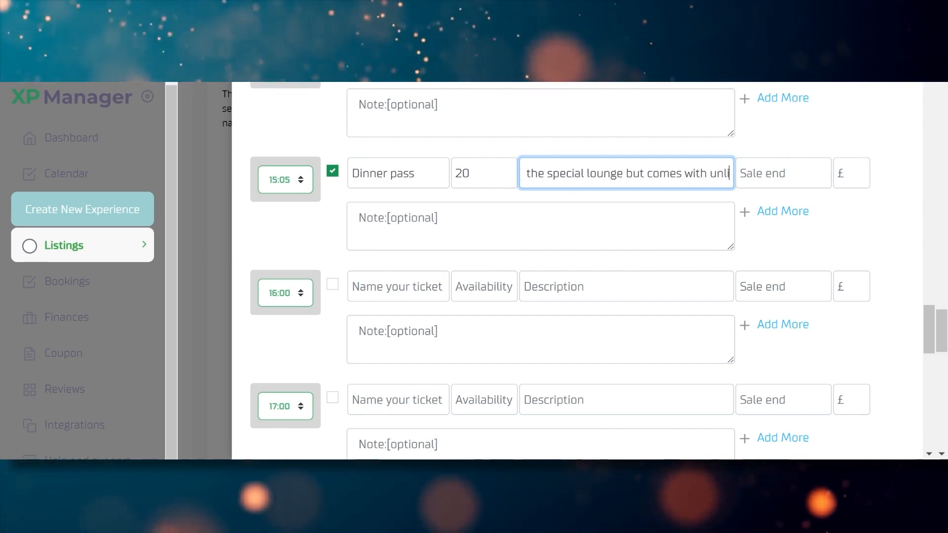
pyautogui.write('mited')
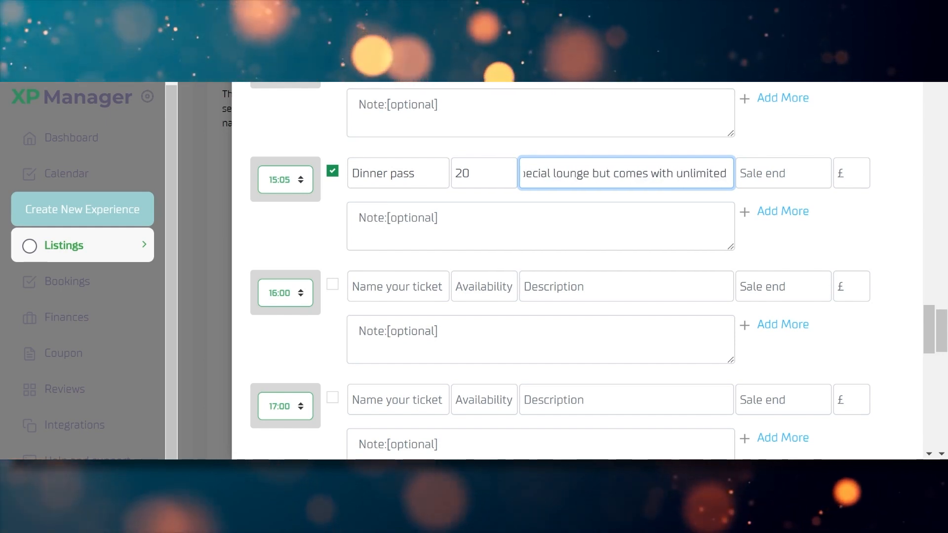
pyautogui.write(' wi red wine')
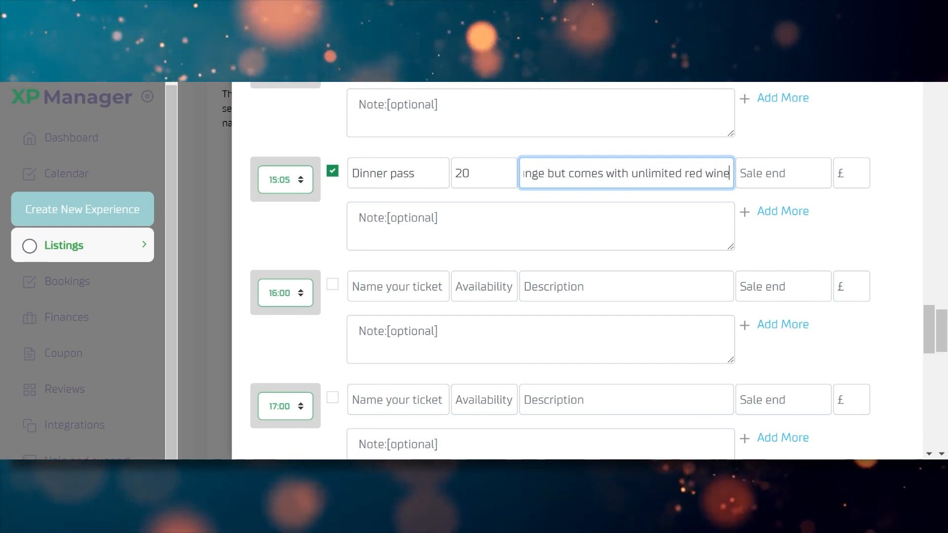
# Set the Dinner pass sale end date to 24/06/2023 and its price to £10
pyautogui.click(803, 183)
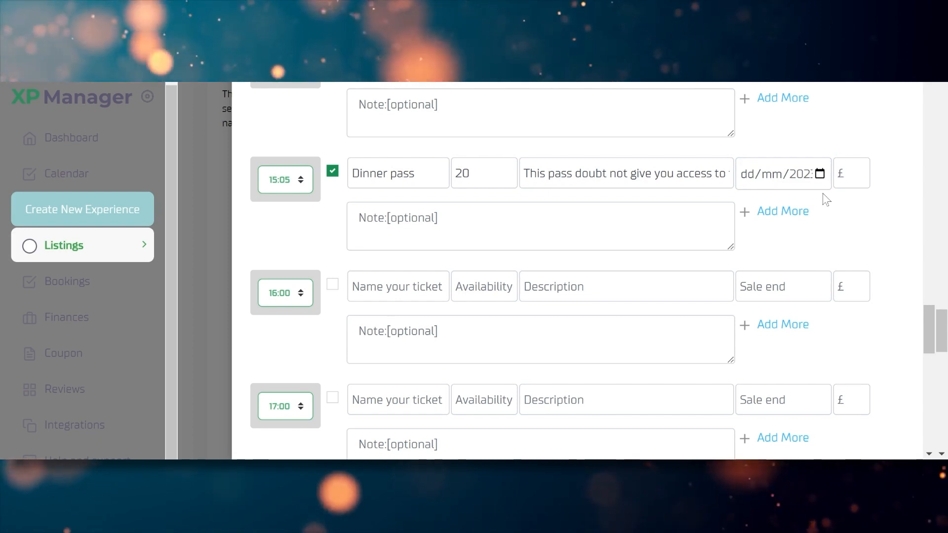
pyautogui.write('07062023')
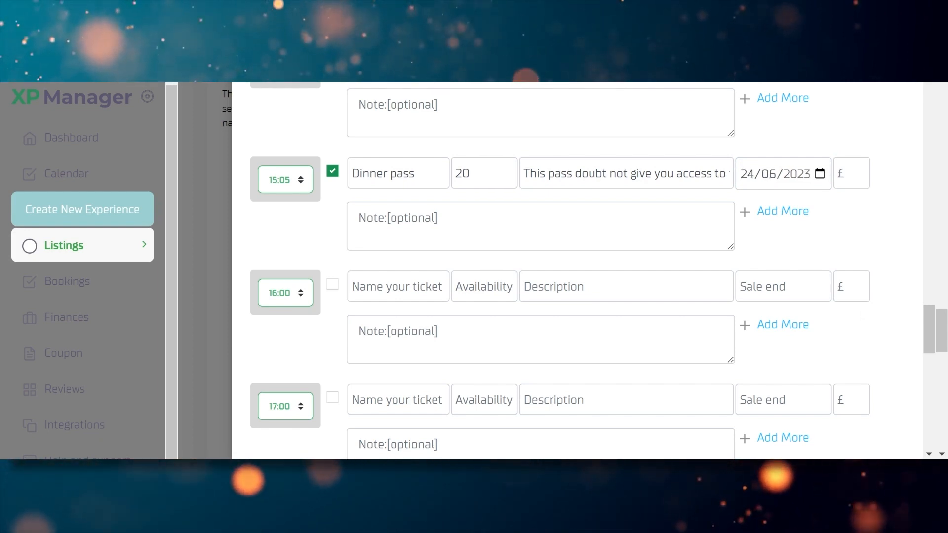
pyautogui.press('Tab')
pyautogui.write('1')
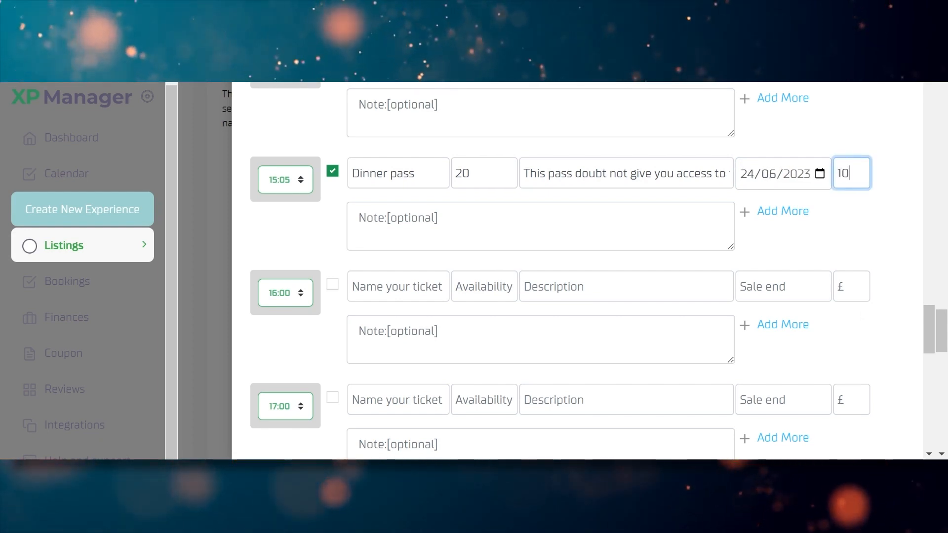
pyautogui.write('0')
pyautogui.press('Tab')
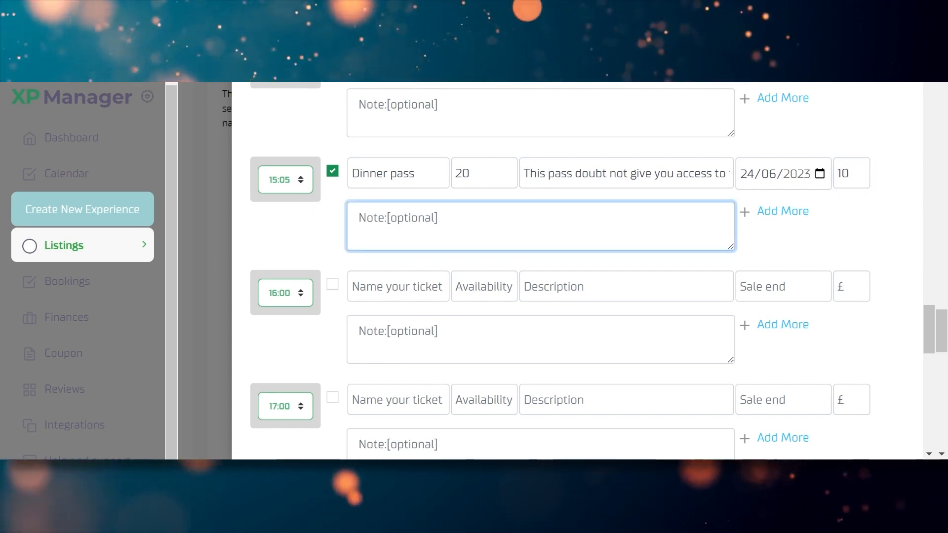
pyautogui.write('C')
pyautogui.press('BackSpace')
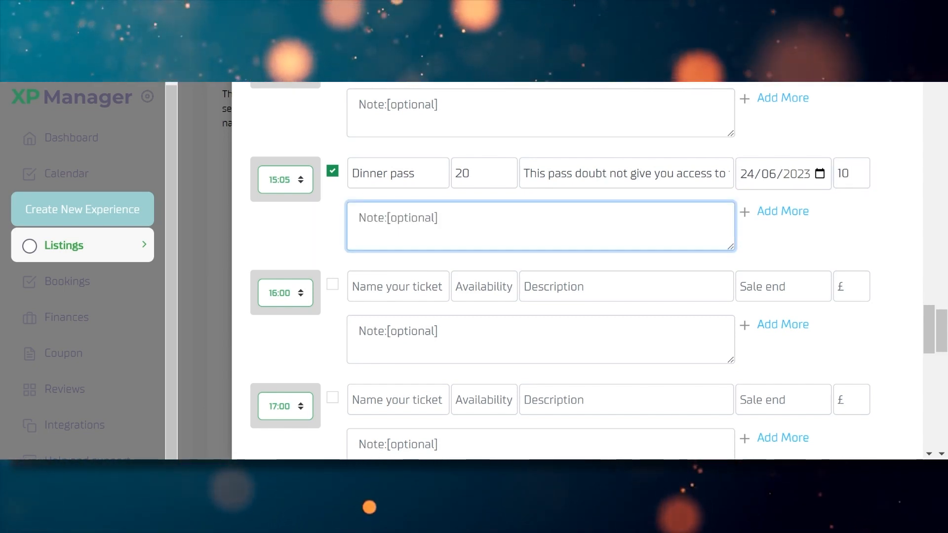
# Enter the Dinner pass note 'Please come in through the front door with red carpet.'
pyautogui.write('pLl')
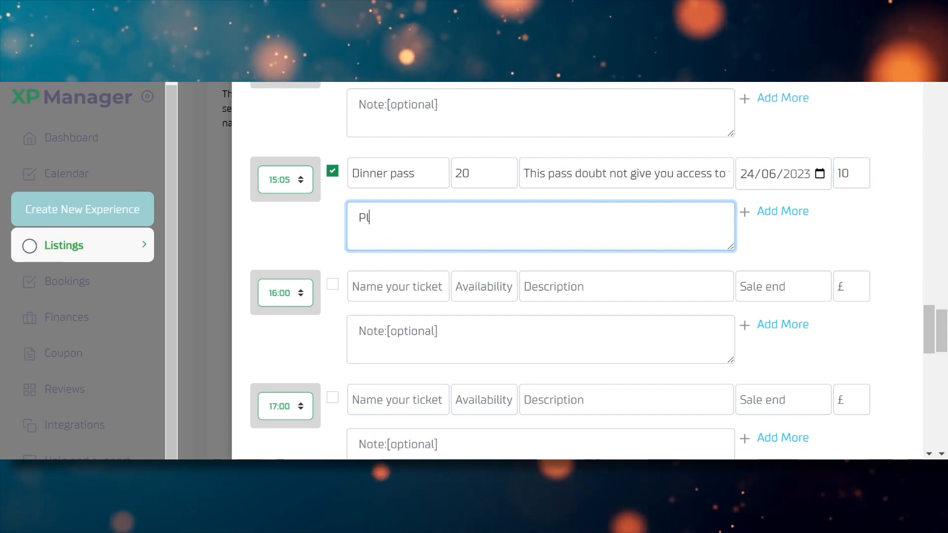
pyautogui.write('ease come in through th')
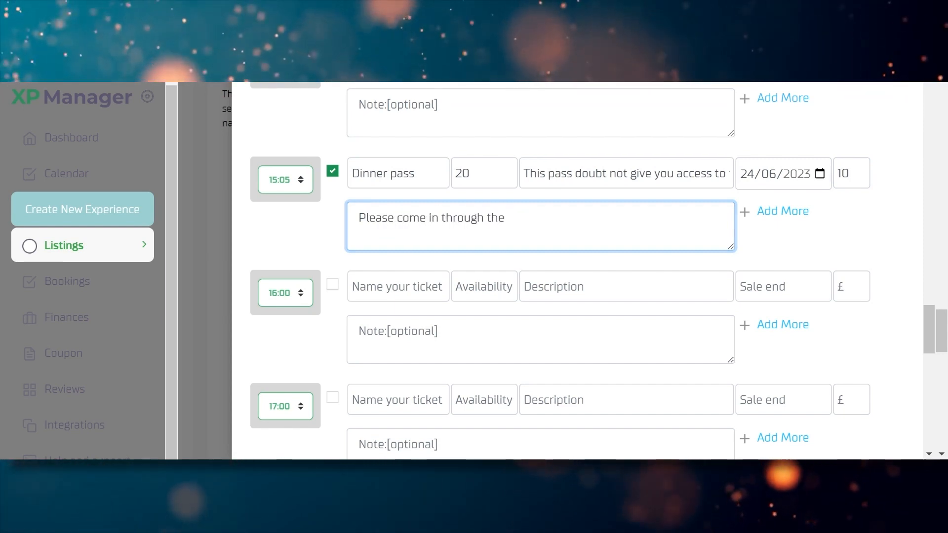
pyautogui.write('e fro')
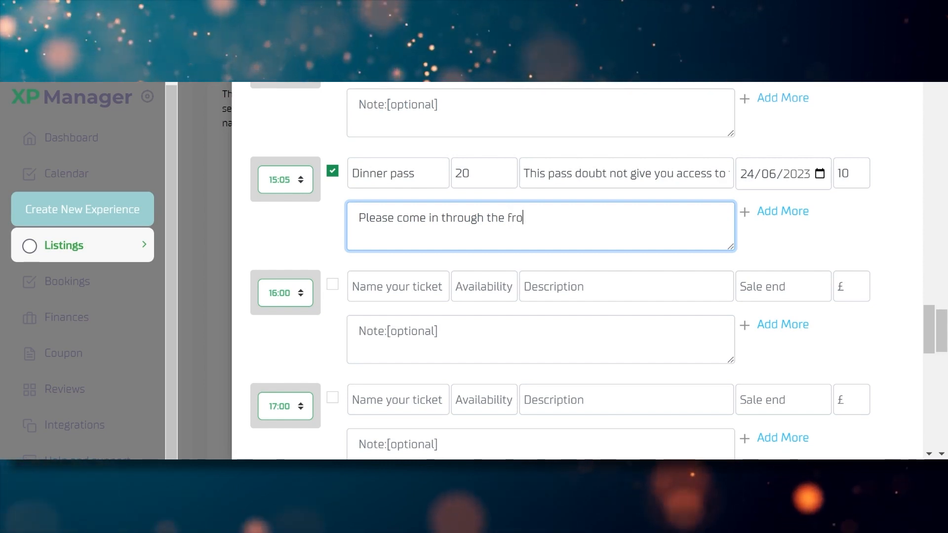
pyautogui.write('nt door with ')
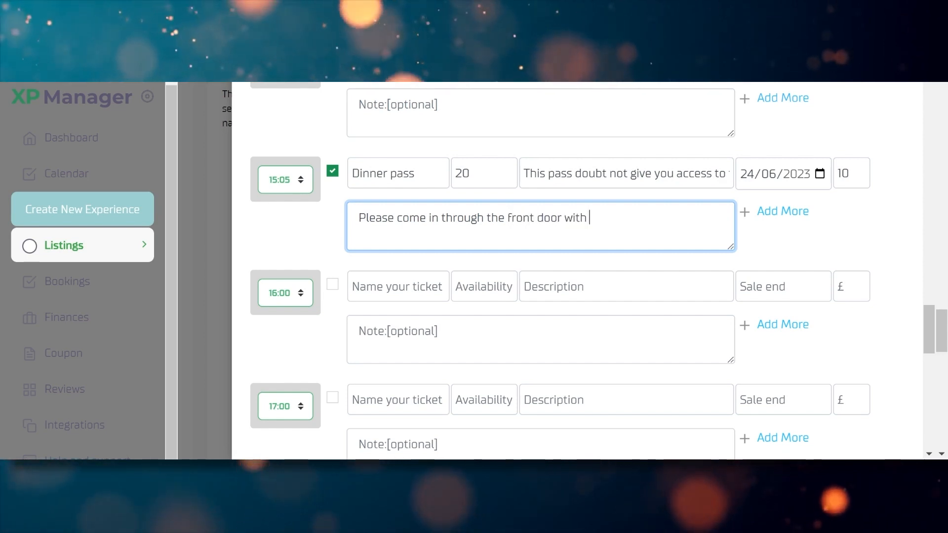
pyautogui.write('red carpet.')
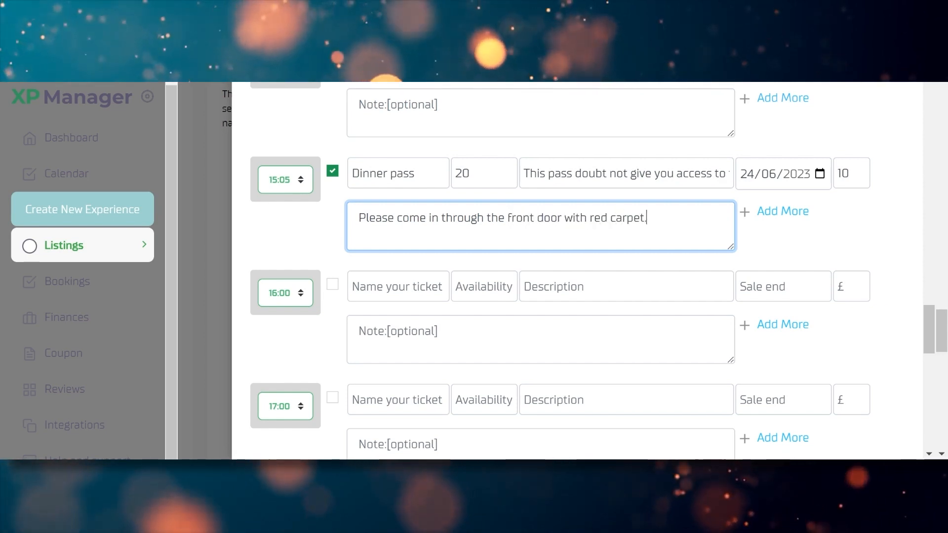
# Add a 'V.I.P' ticket with 5 available, described as premium entry with red and white wine and lounge access
pyautogui.click(790, 212)
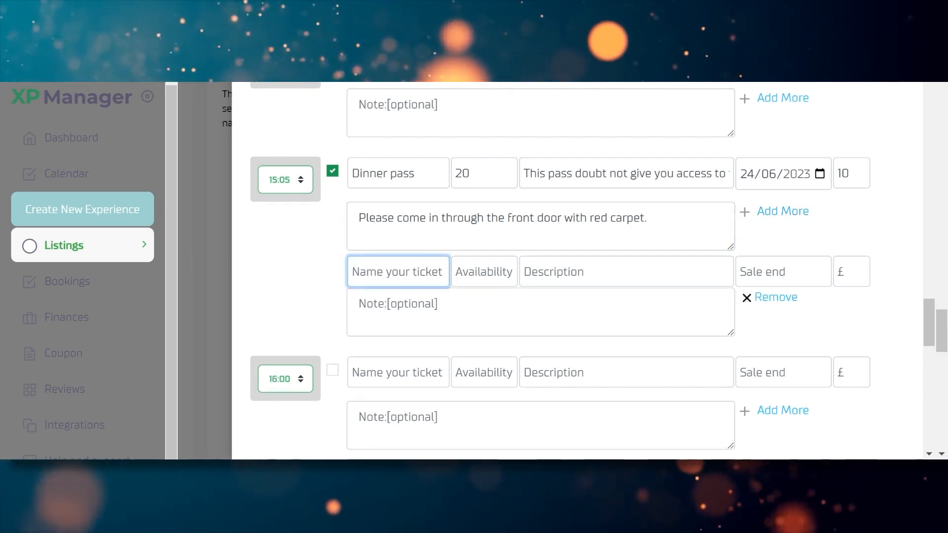
pyautogui.write('V.I.P')
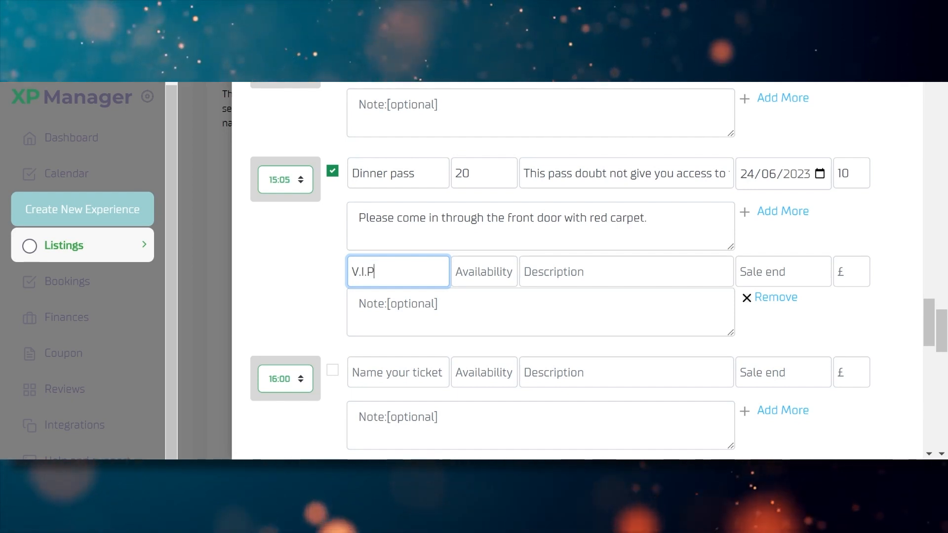
pyautogui.press('Tab')
pyautogui.press('Tab')
pyautogui.write('5')
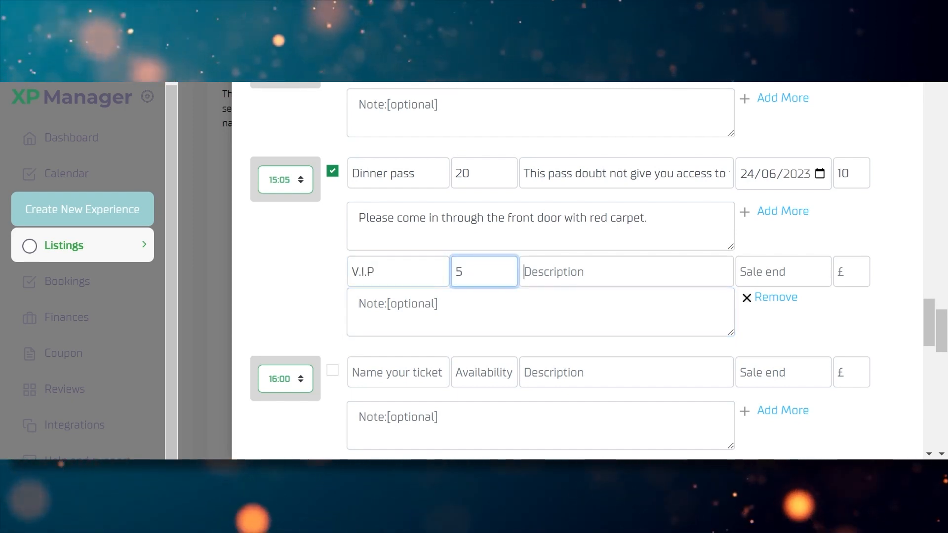
pyautogui.press('Tab')
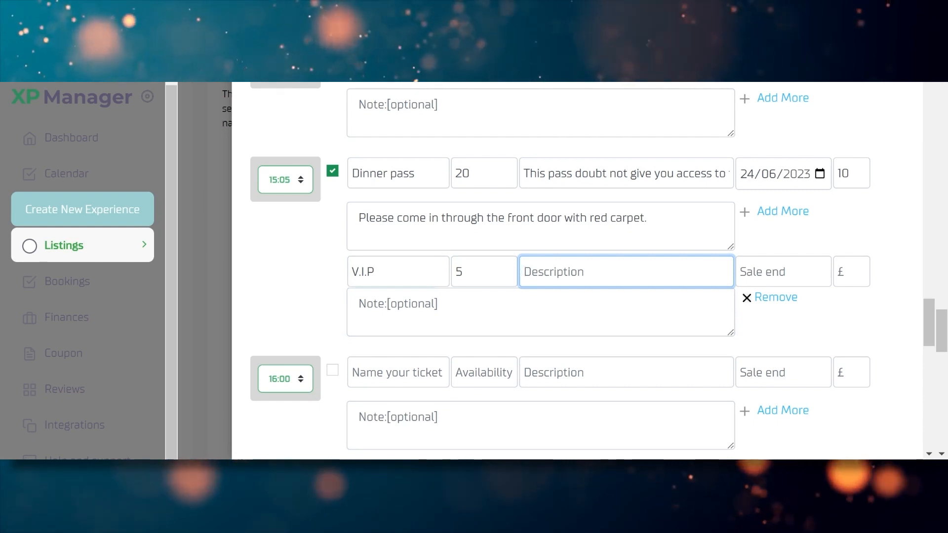
pyautogui.write('pREMIUM')
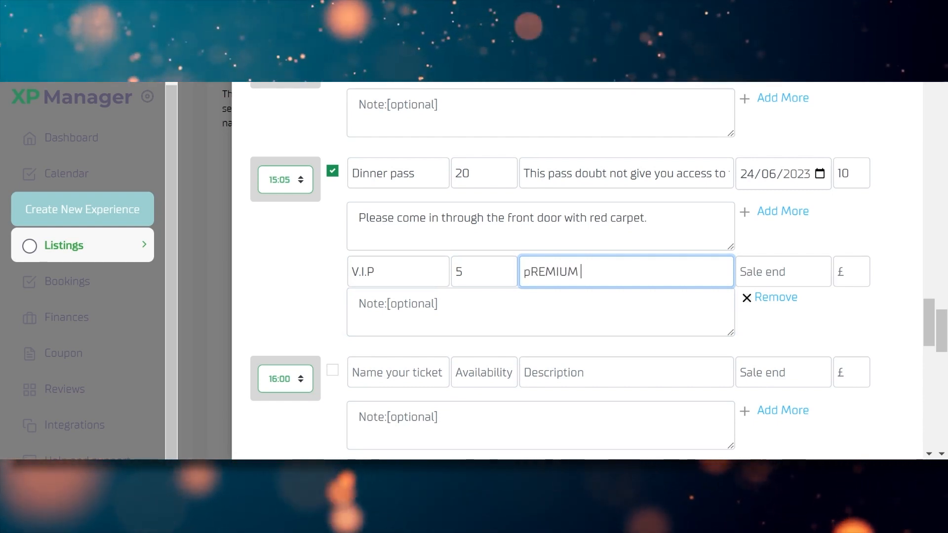
pyautogui.press('BackSpace')
pyautogui.press('BackSpace')
pyautogui.press('BackSpace')
pyautogui.press('BackSpace')
pyautogui.press('BackSpace')
pyautogui.press('BackSpace')
pyautogui.press('BackSpace')
pyautogui.write('Pre')
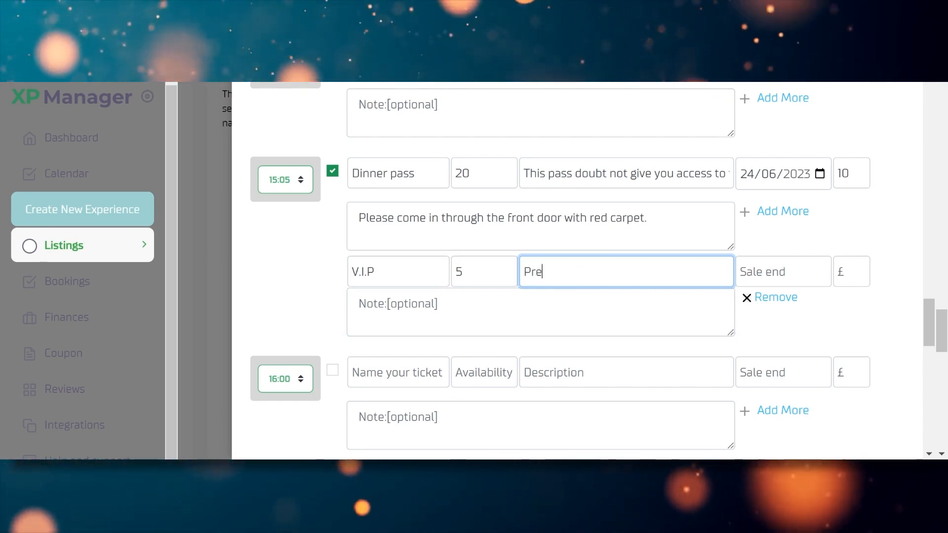
pyautogui.write('mium ent')
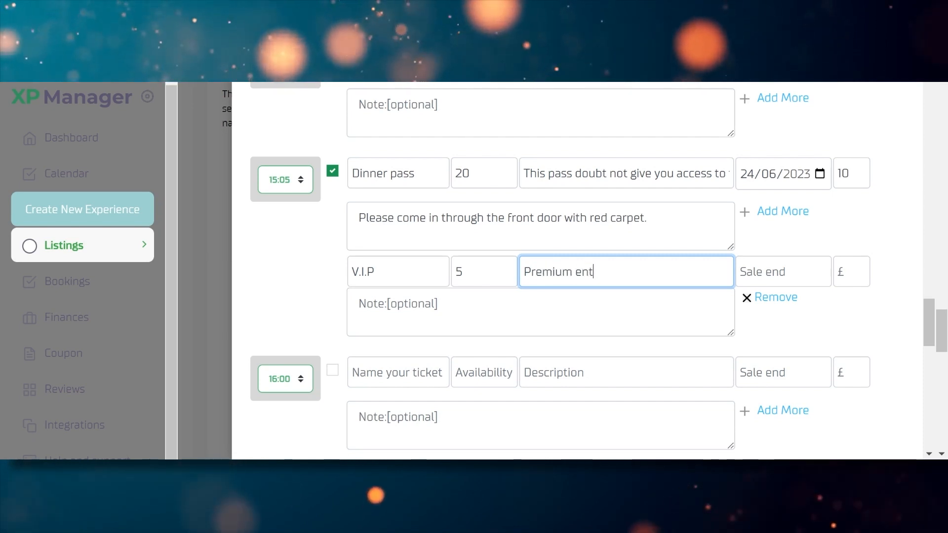
pyautogui.write('ry with ')
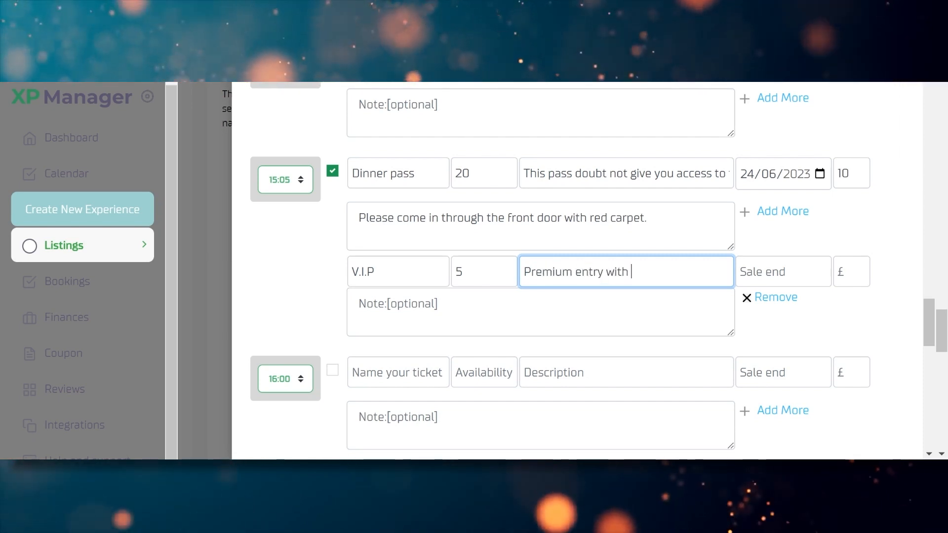
pyautogui.write('red and whi')
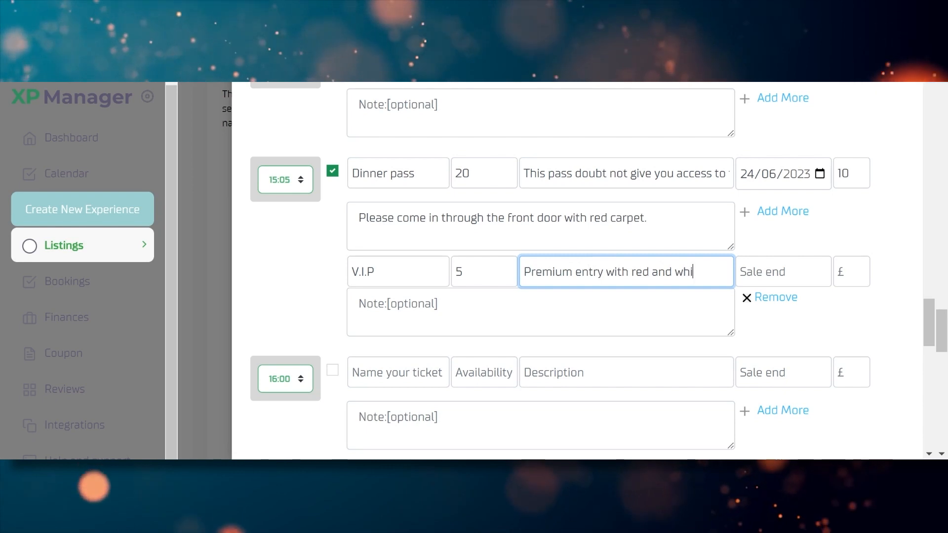
pyautogui.write('te wine and special lou')
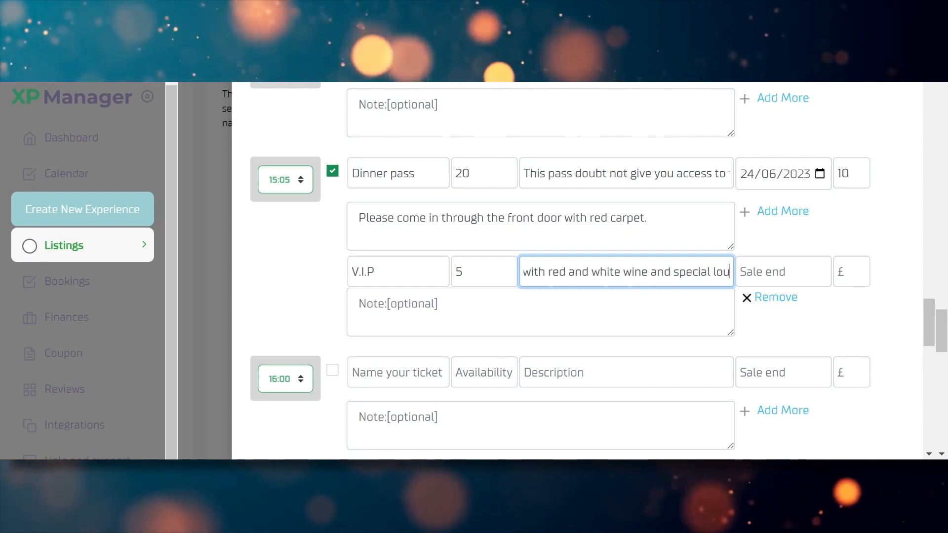
pyautogui.write('nge access')
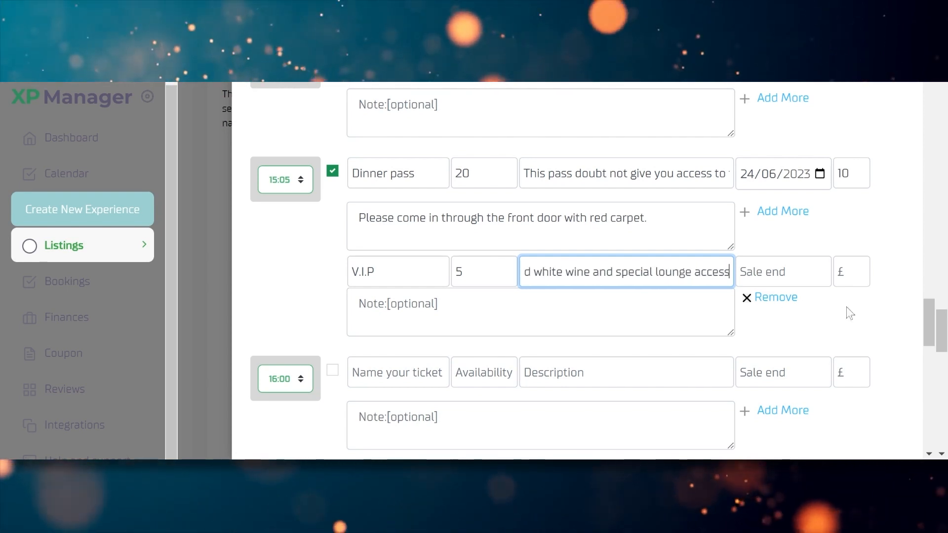
# Set the V.I.P sale end date to 29/07/2023 and its price to £100
pyautogui.click(801, 271)
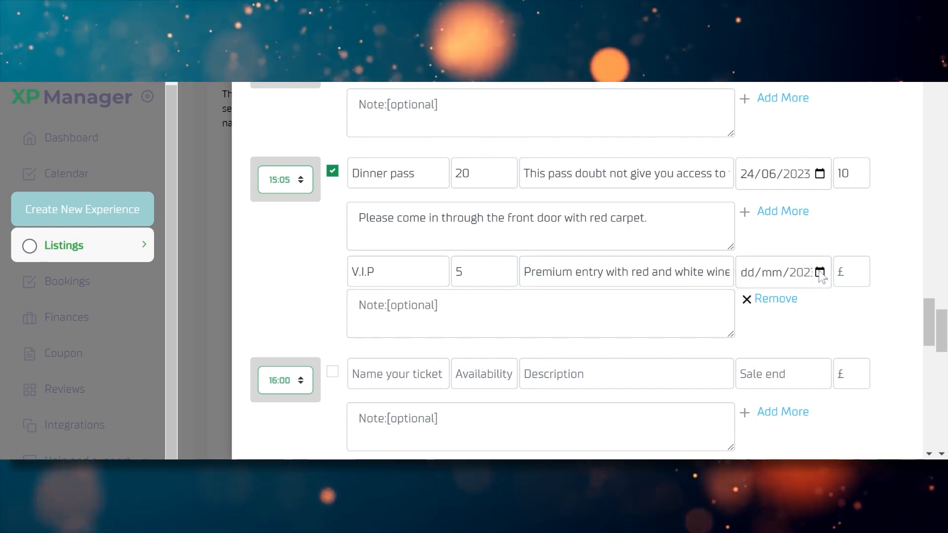
pyautogui.click(824, 255)
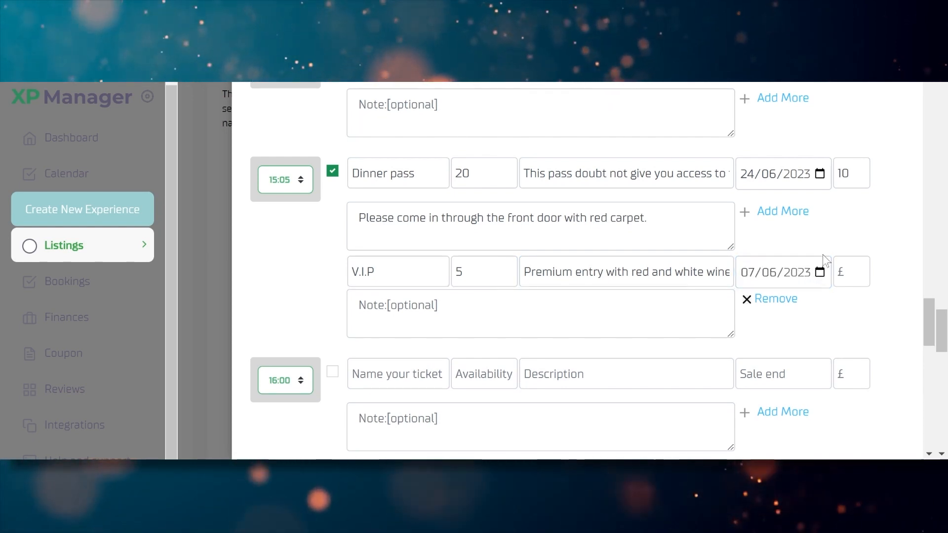
pyautogui.click(822, 254)
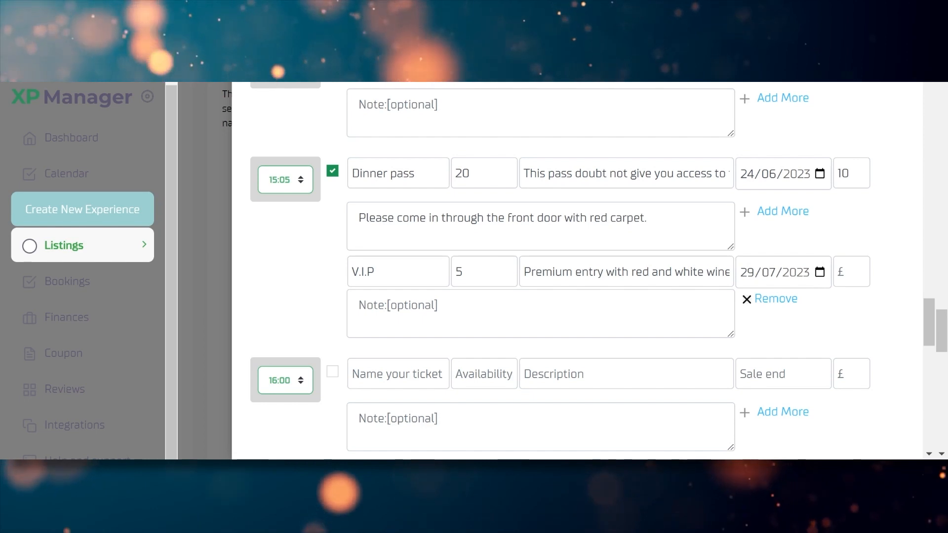
pyautogui.click(846, 270)
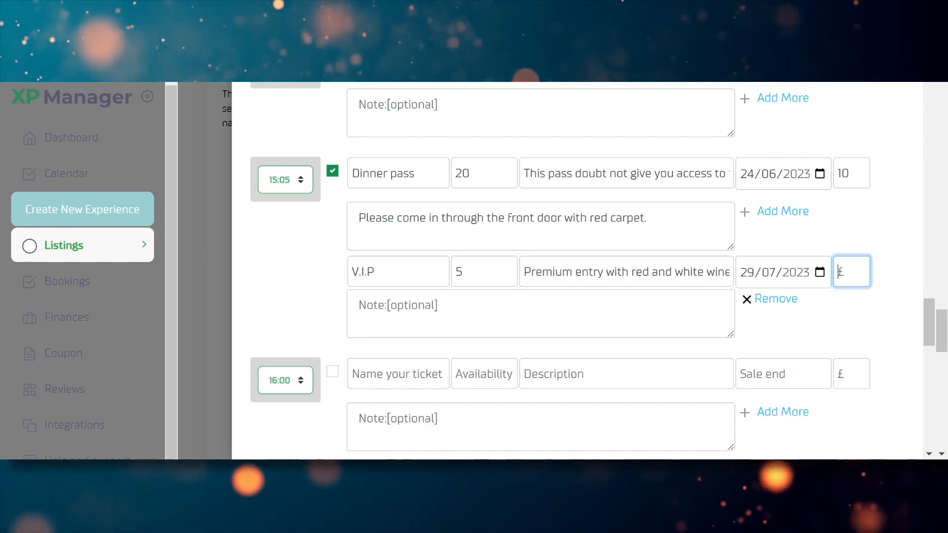
pyautogui.write('100')
pyautogui.click(891, 214)
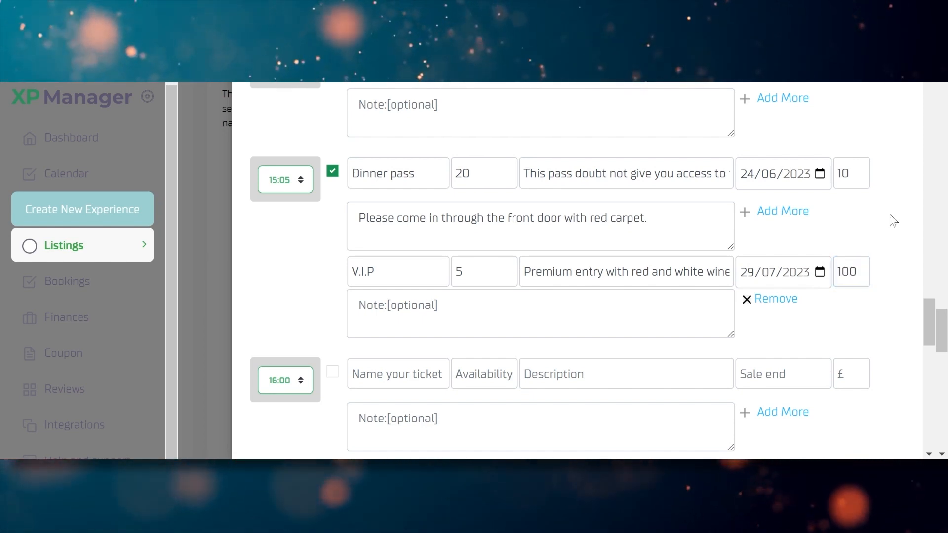
pyautogui.moveTo(928, 317); pyautogui.dragTo(931, 331)
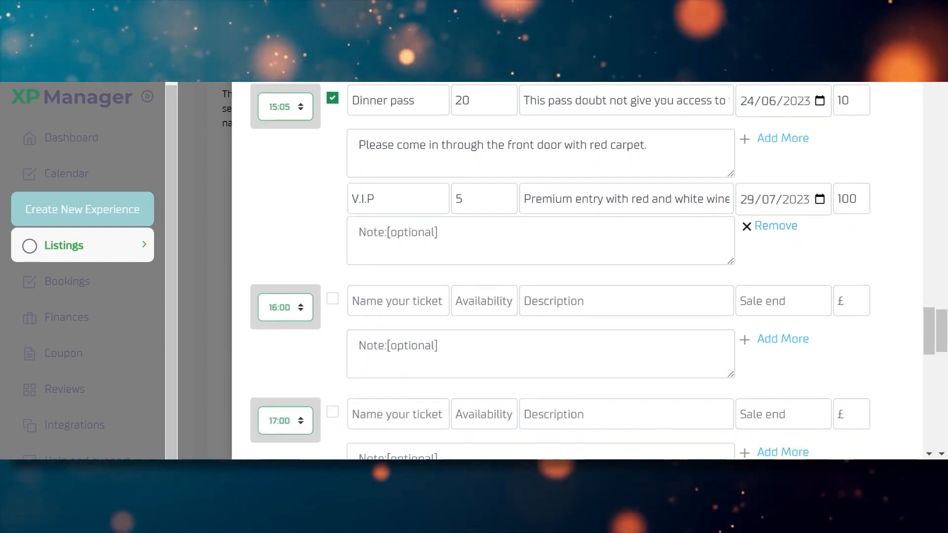
# Add a third ticket named 'Pass 2' with 10 available
pyautogui.click(768, 141)
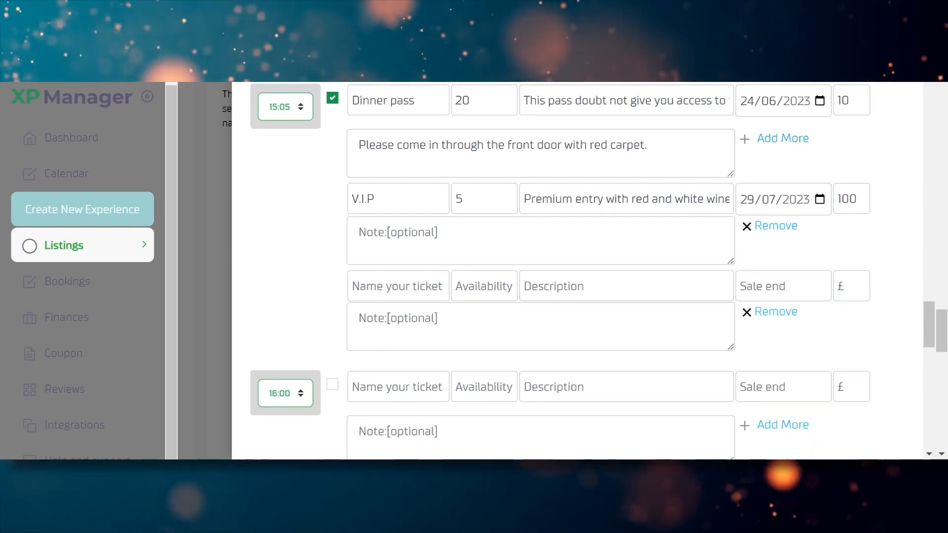
pyautogui.click(398, 287)
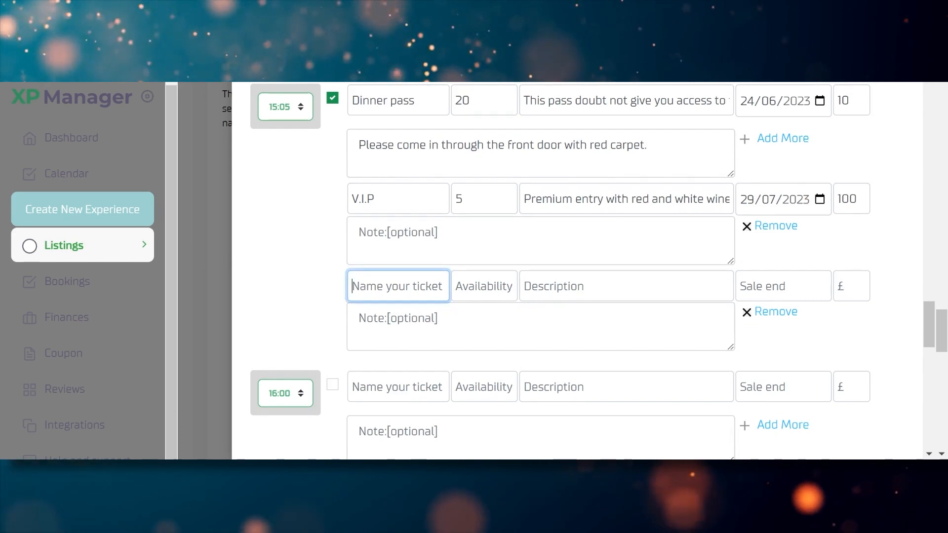
pyautogui.write('D')
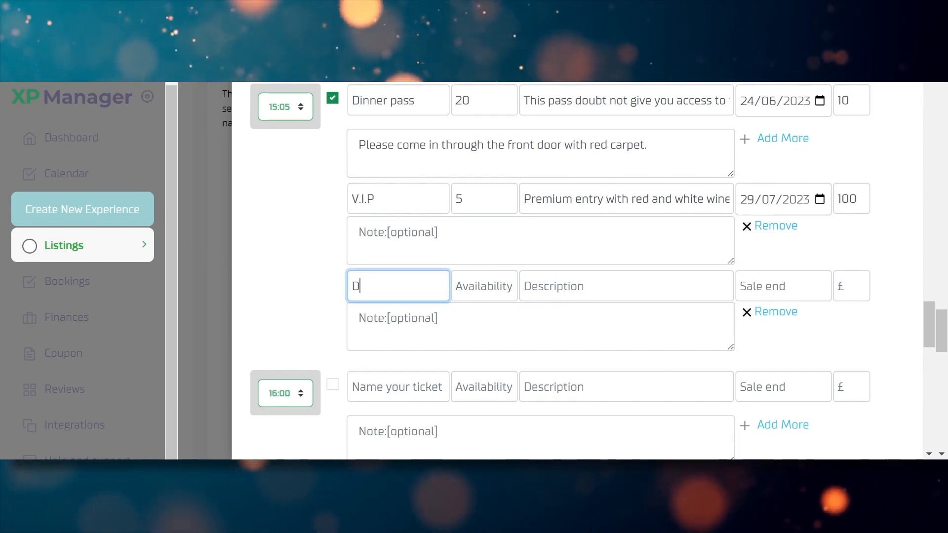
pyautogui.write('inner')
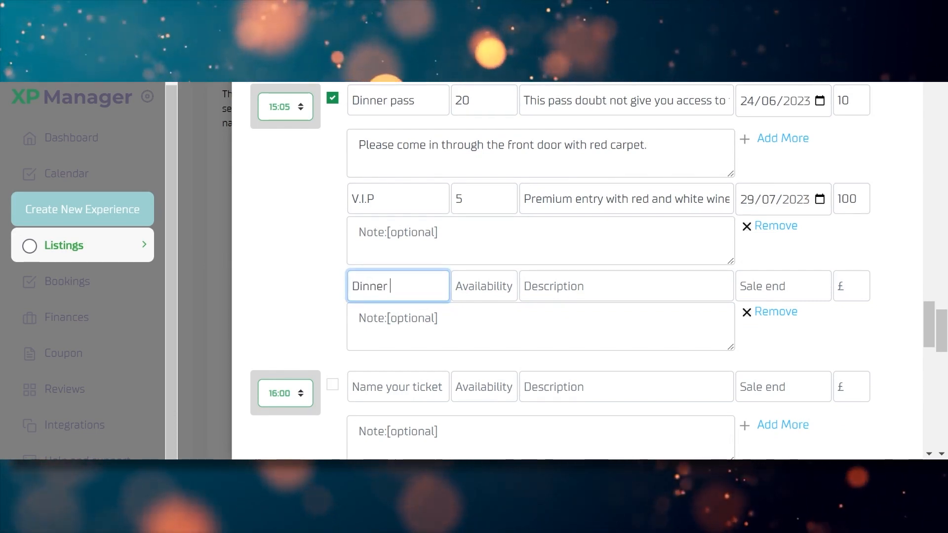
pyautogui.write(' onl')
pyautogui.press('BackSpace')
pyautogui.press('BackSpace')
pyautogui.press('BackSpace')
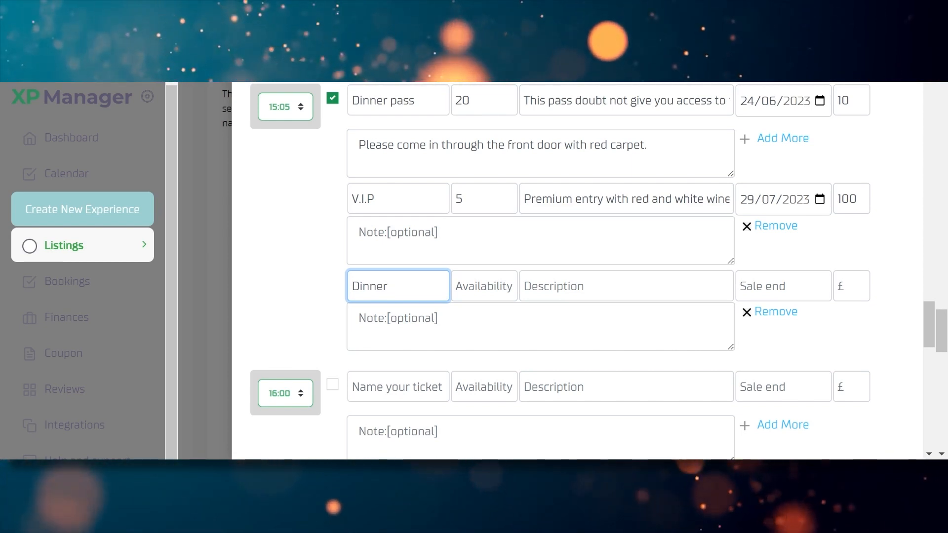
pyautogui.write('fo')
pyautogui.write('r')
pyautogui.press('BackSpace')
pyautogui.press('BackSpace')
pyautogui.press('BackSpace')
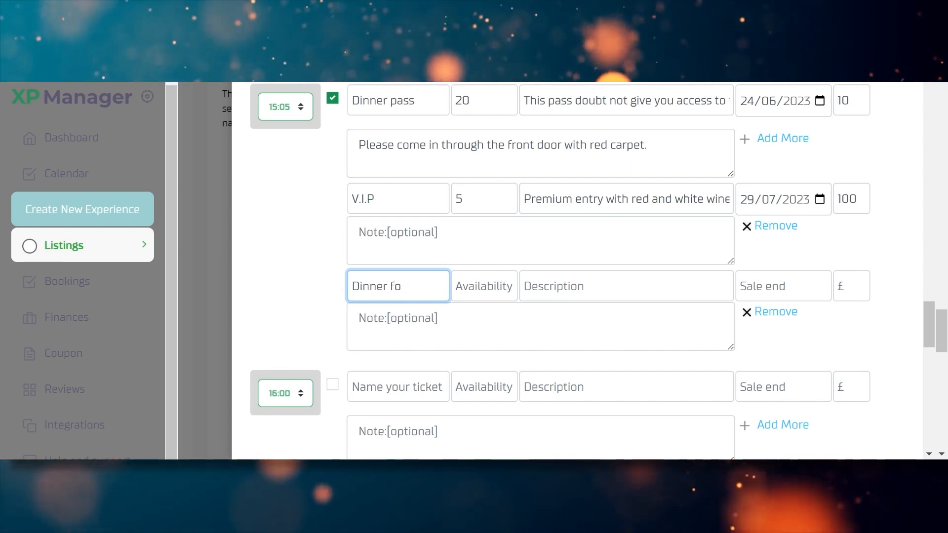
pyautogui.write('only')
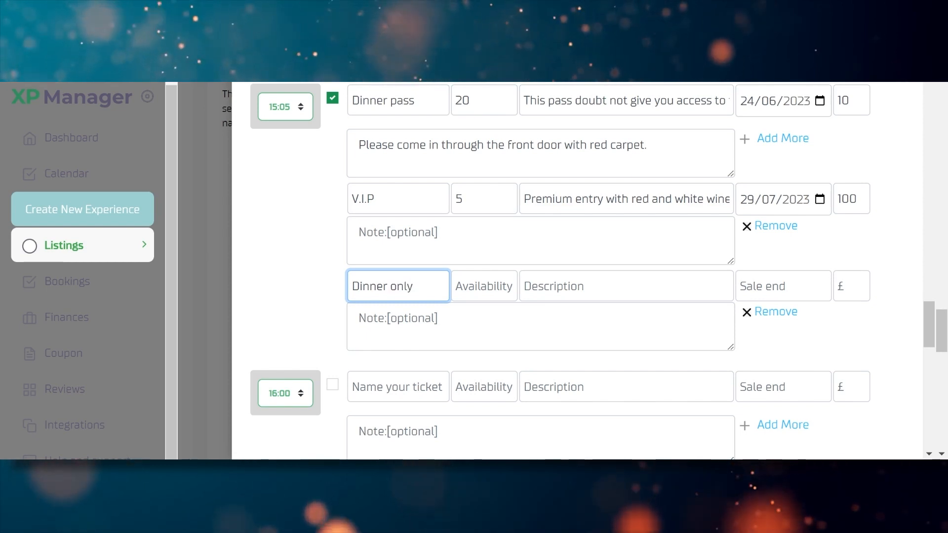
pyautogui.hotkey('ctrl', 'a')
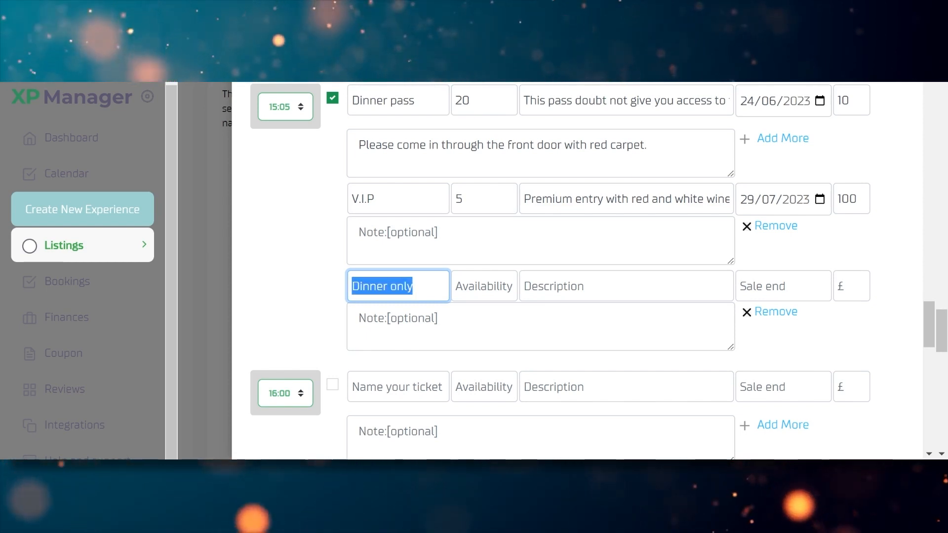
pyautogui.write('Pass2')
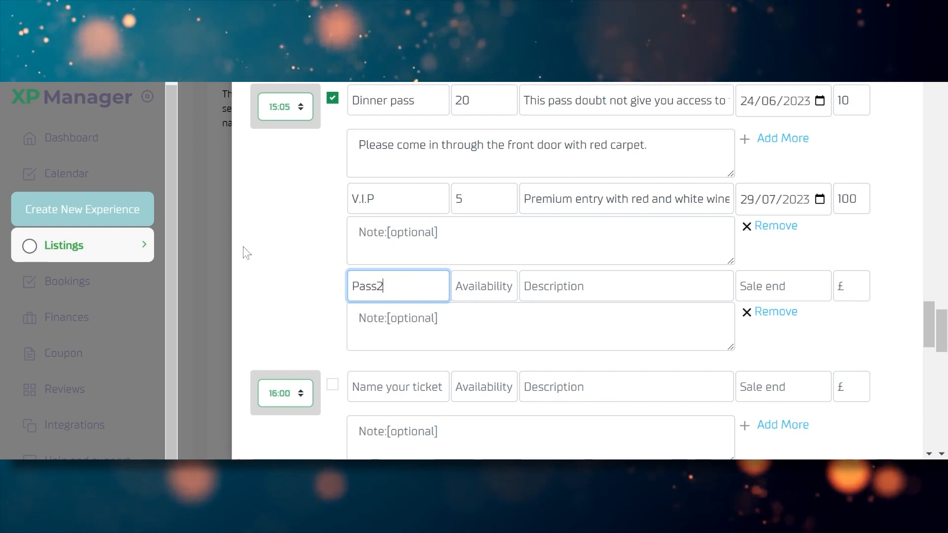
pyautogui.press('BackSpace')
pyautogui.write('2')
pyautogui.press('Tab')
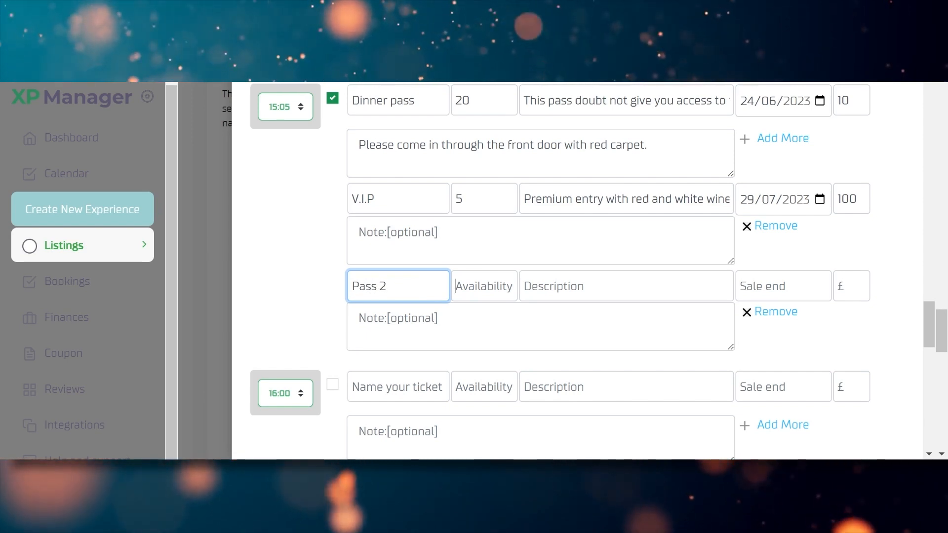
pyautogui.write('10')
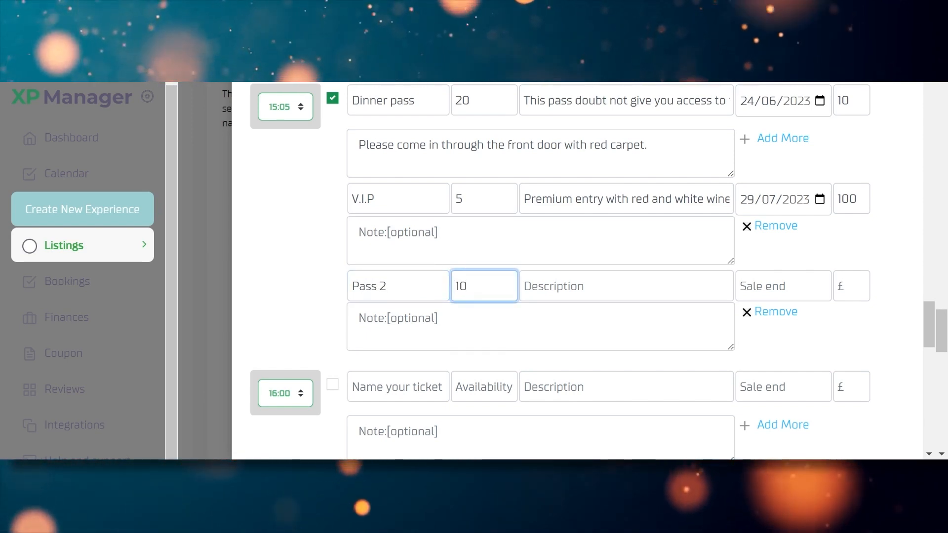
# Describe Pass 2 as usable only when attending for less than 4 hours
pyautogui.press('Tab')
pyautogui.write('This pa')
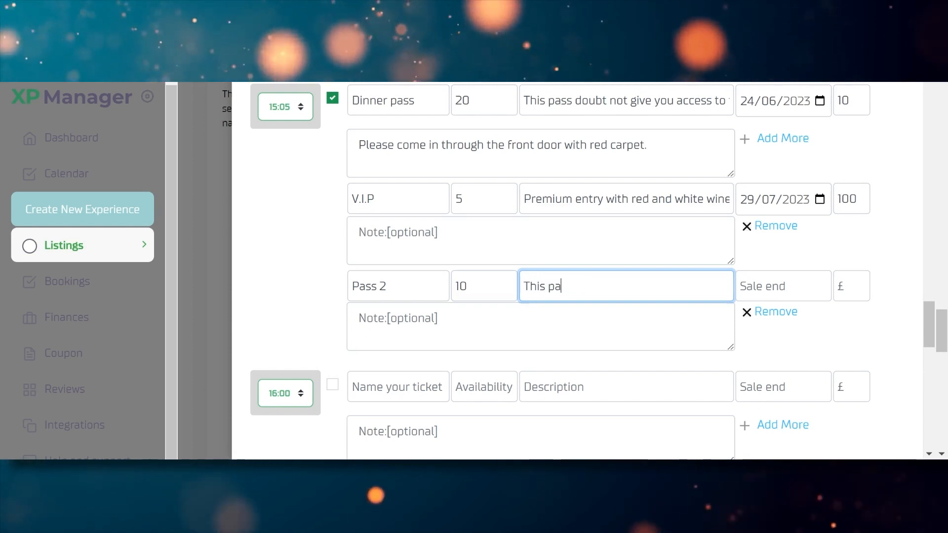
pyautogui.write('ss')
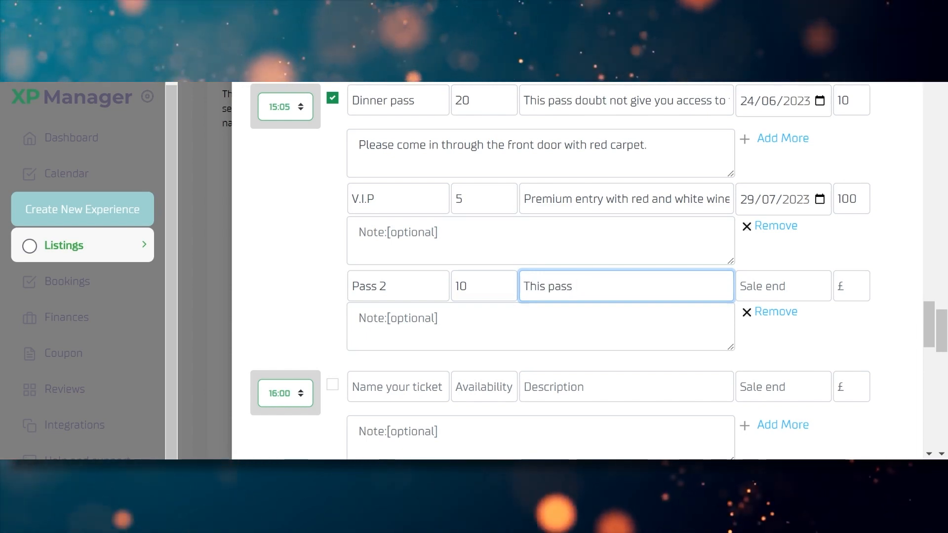
pyautogui.write(' can only be ')
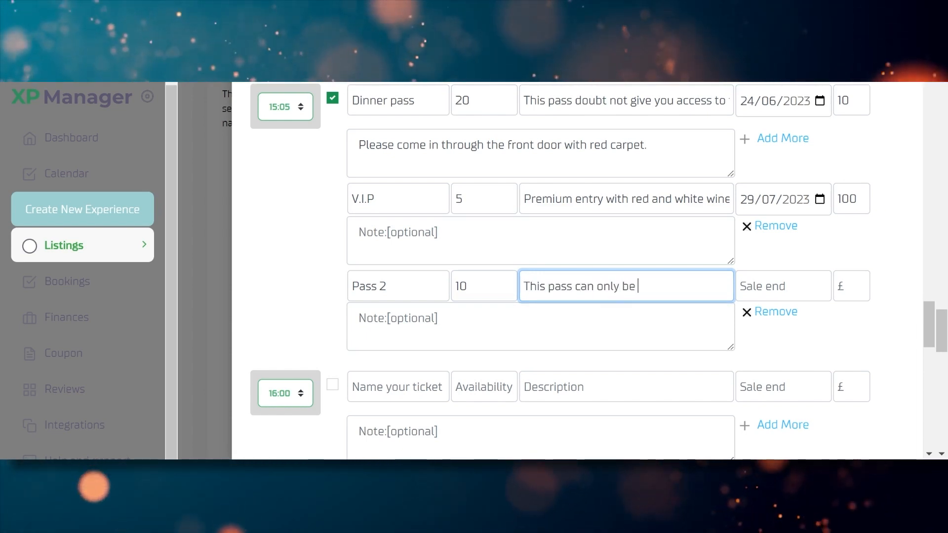
pyautogui.write('used if you')
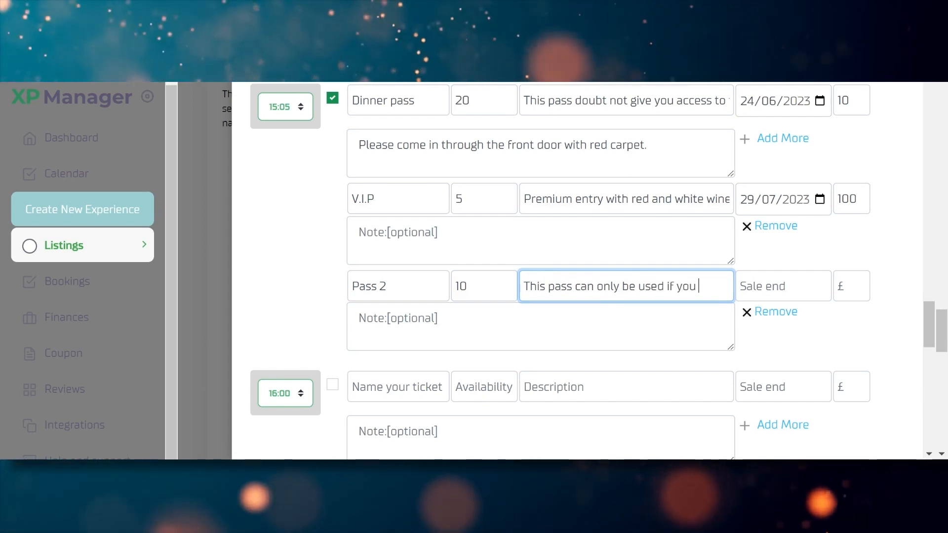
pyautogui.write(' are at')
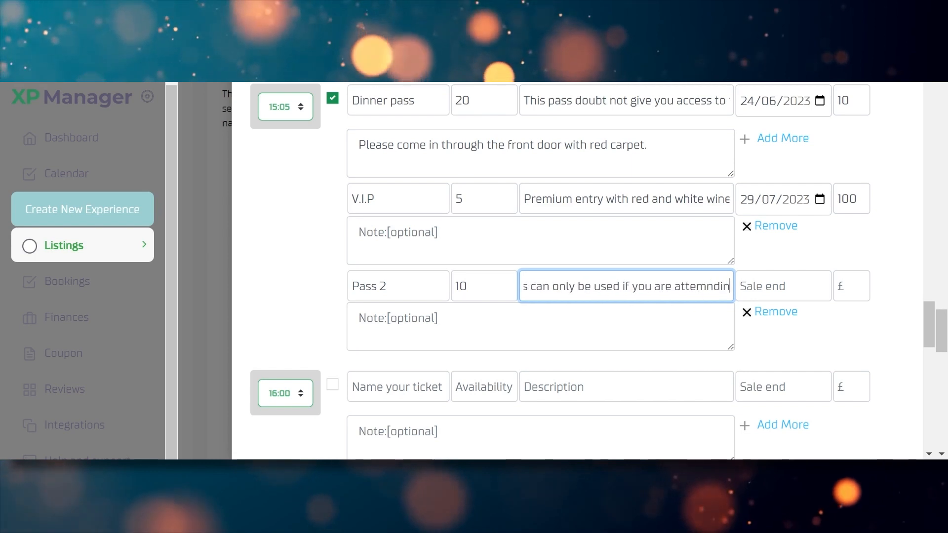
pyautogui.write('temn')
pyautogui.press('BackSpace')
pyautogui.press('BackSpace')
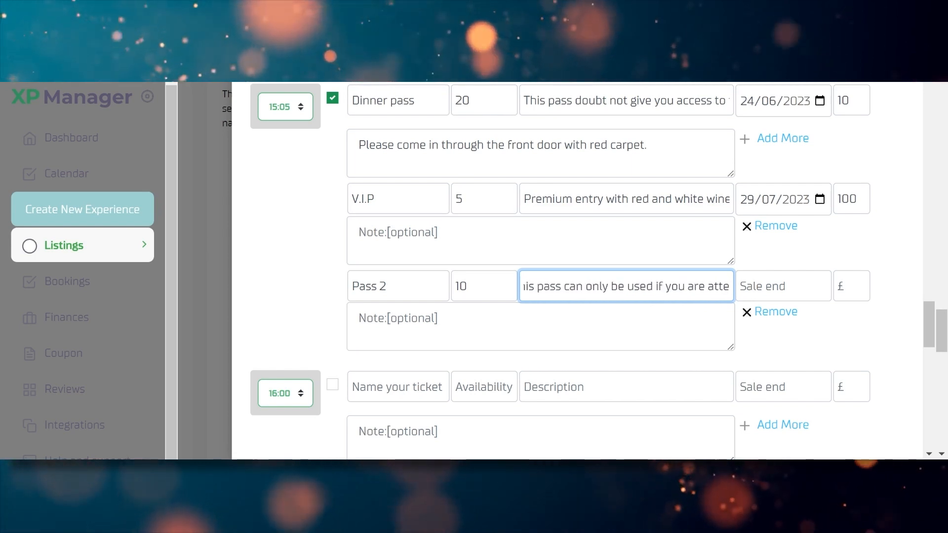
pyautogui.write('nding for a sho')
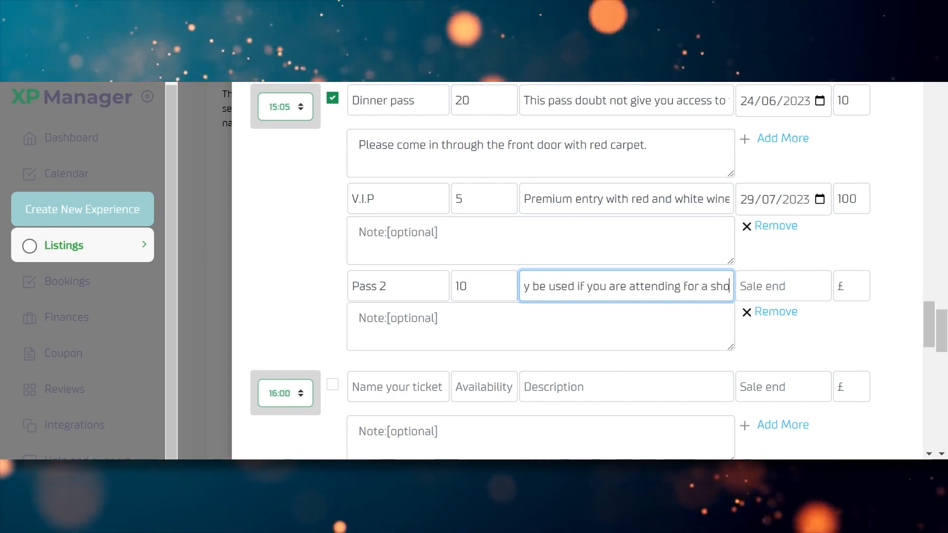
pyautogui.write('rt time less th')
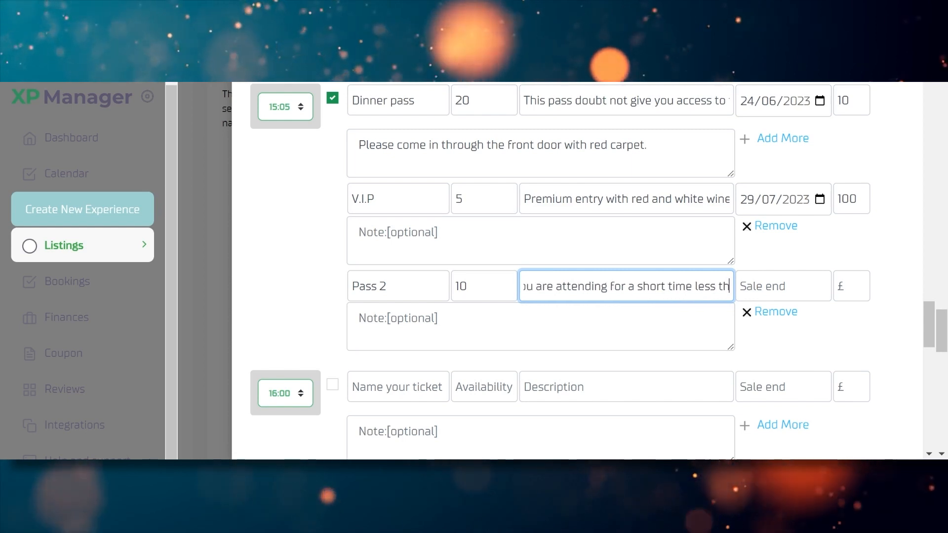
pyautogui.write('an 4 hour')
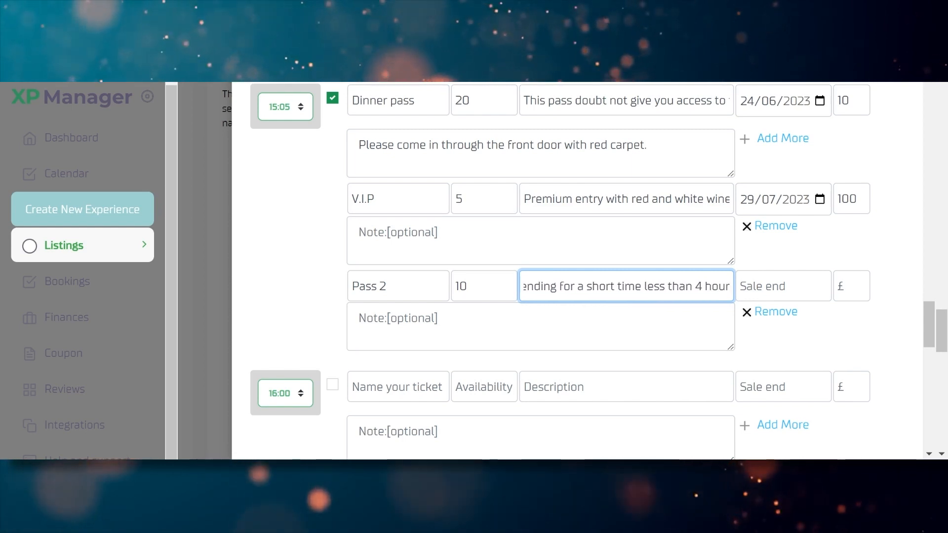
pyautogui.write('s')
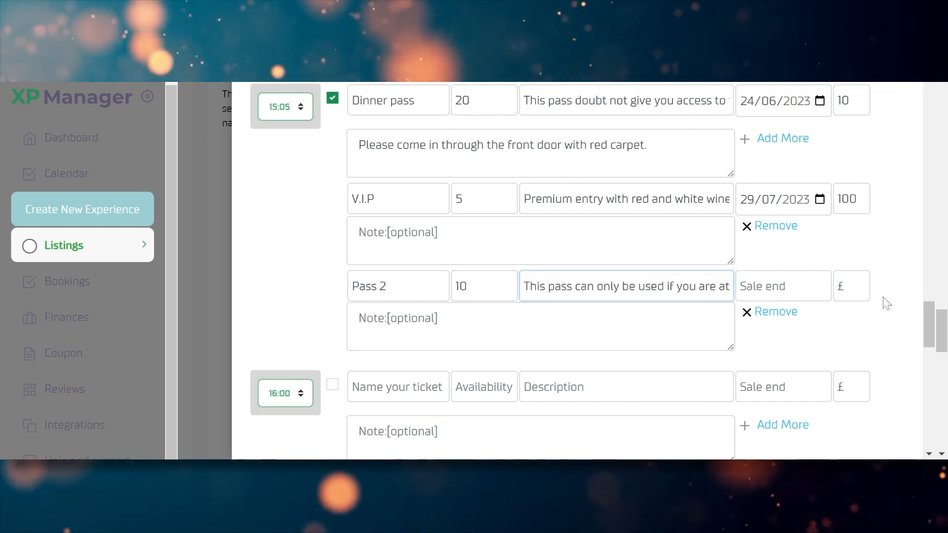
pyautogui.press('Tab')
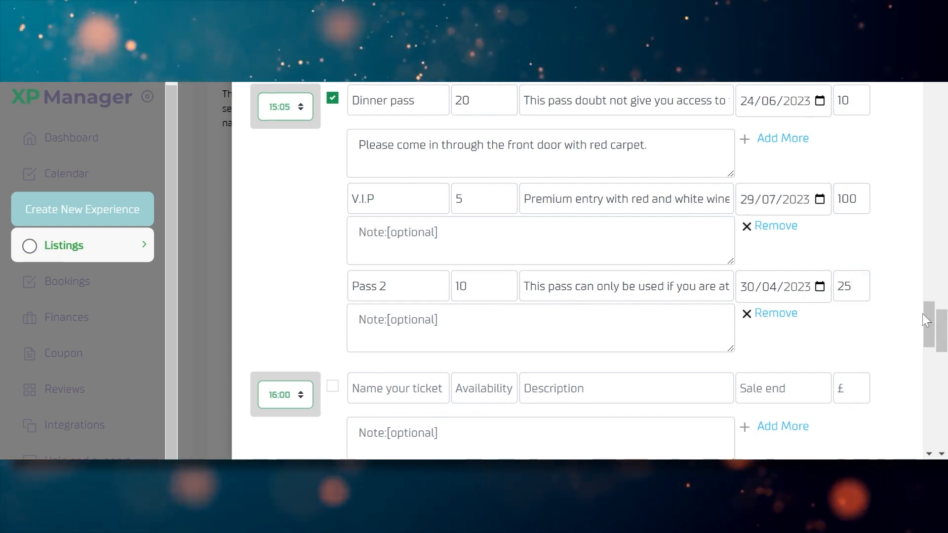
pyautogui.scroll(-2, 937, 320)
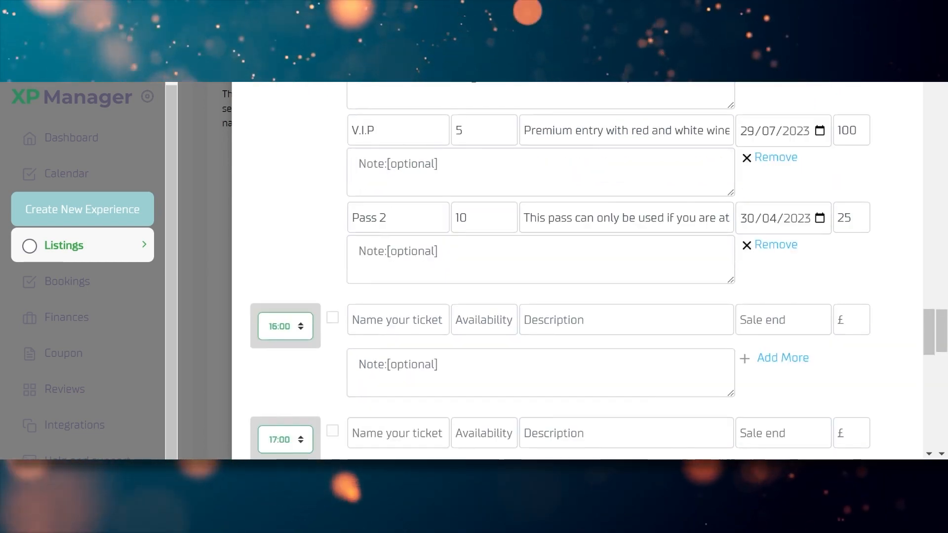
pyautogui.click(541, 261)
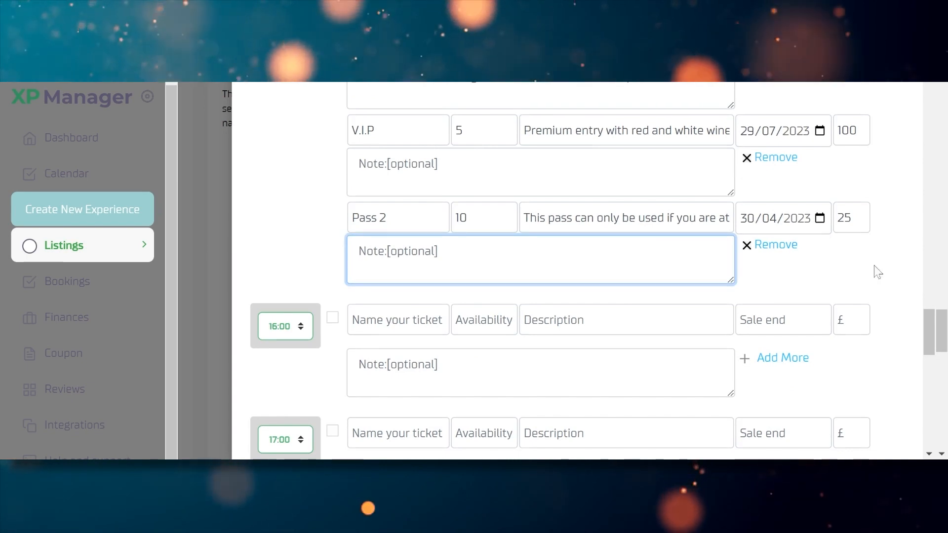
# Enable the slot at 22:05 with a 'Night pass' of 20 places allowing entry after 10:00pm
pyautogui.moveTo(927, 329); pyautogui.dragTo(928, 424)
pyautogui.click(332, 215)
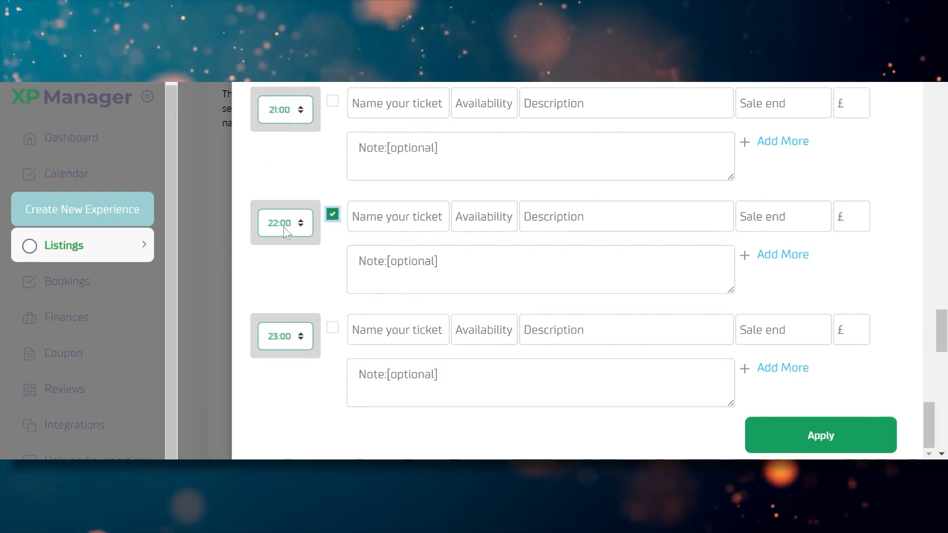
pyautogui.click(289, 252)
pyautogui.click(398, 217)
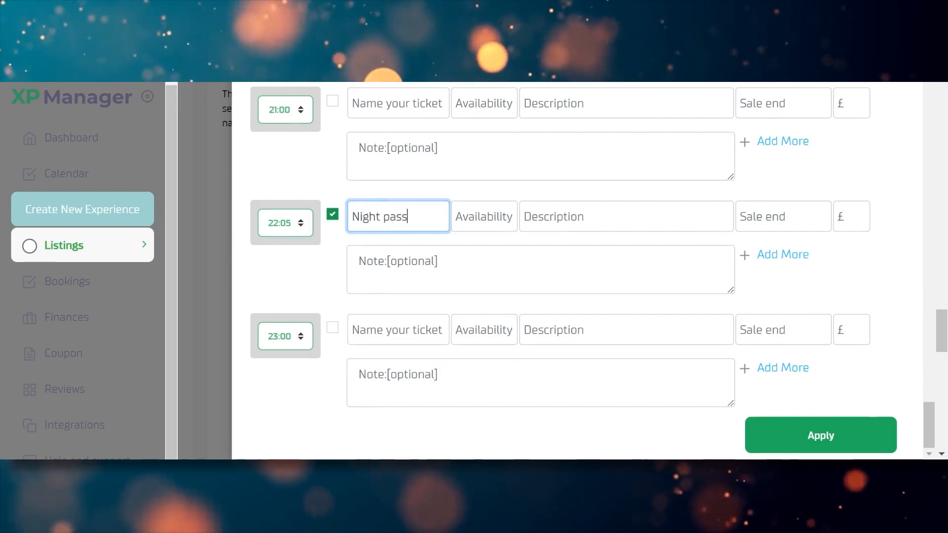
pyautogui.click(475, 220)
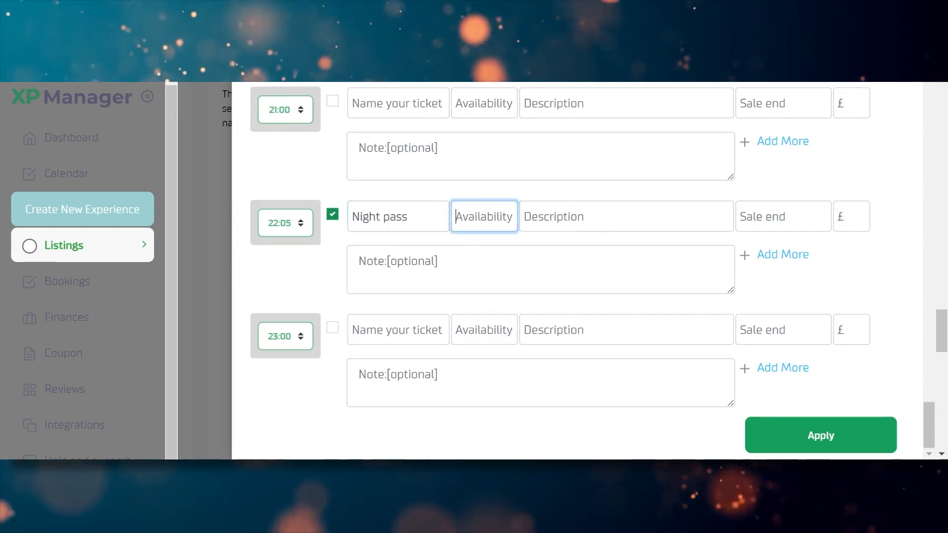
pyautogui.click(554, 218)
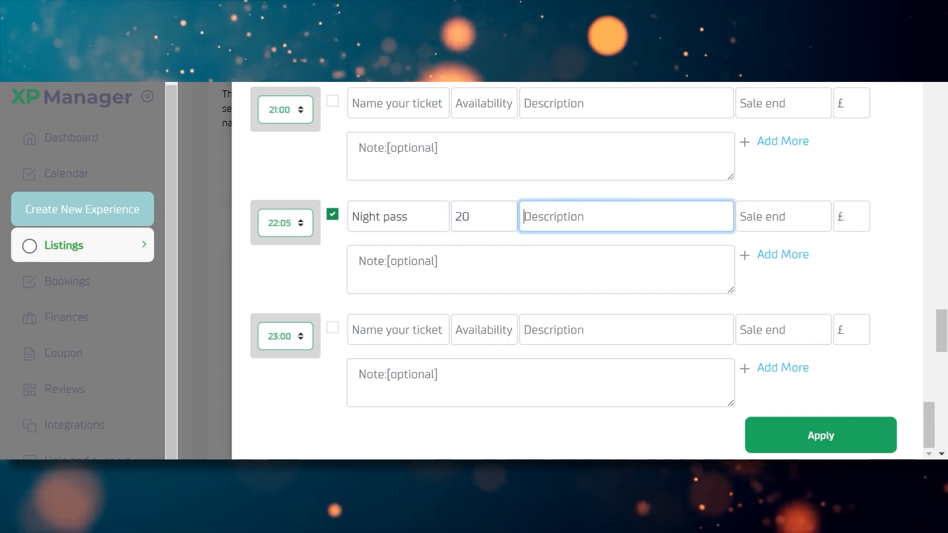
pyautogui.write('This pass ')
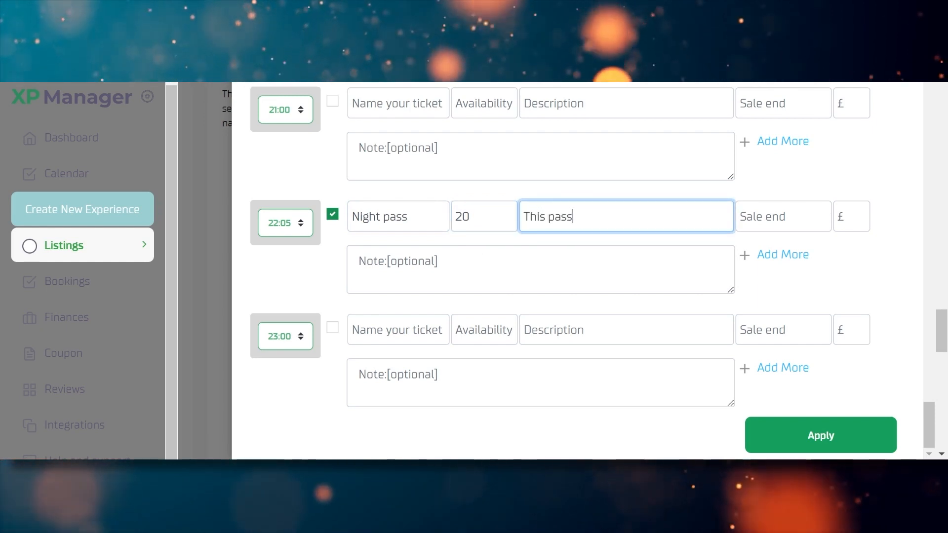
pyautogui.write('allows ')
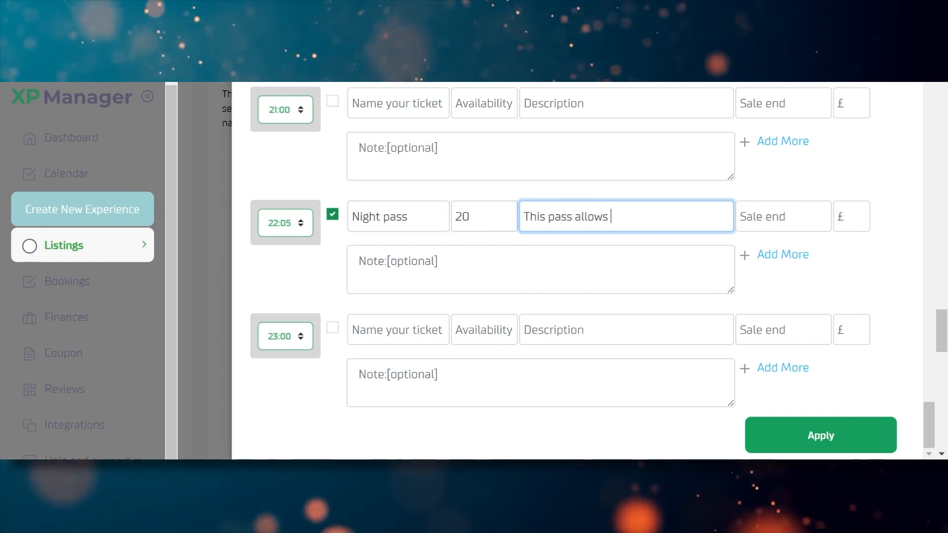
pyautogui.write('you entry ')
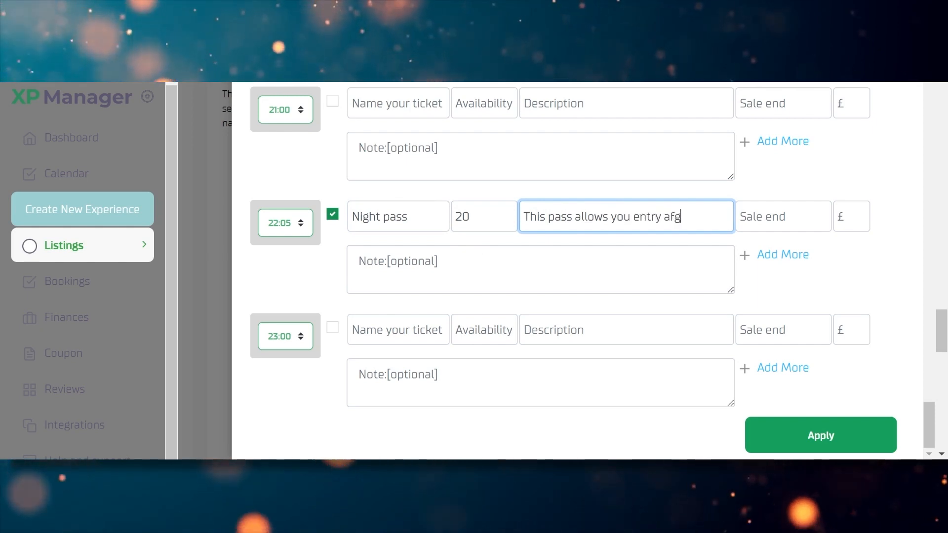
pyautogui.write('after 10:')
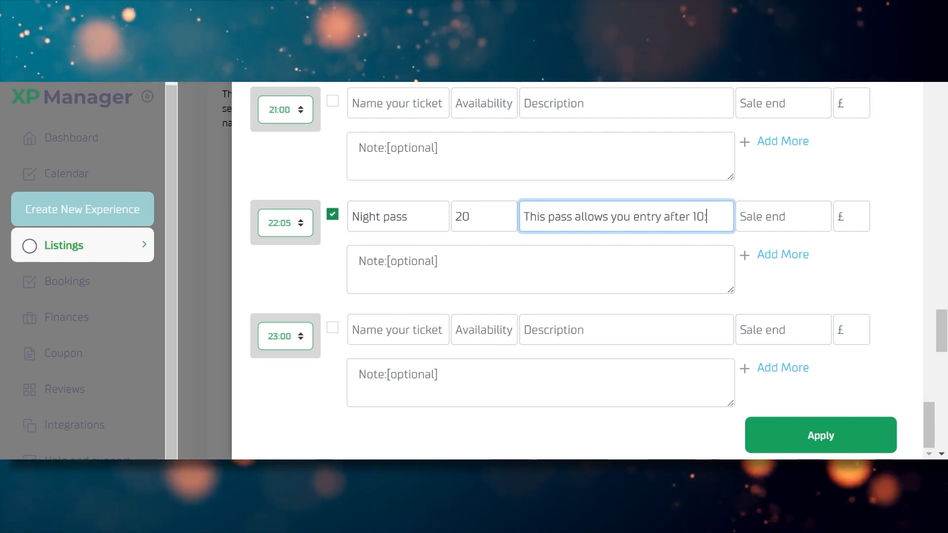
pyautogui.write('00pm')
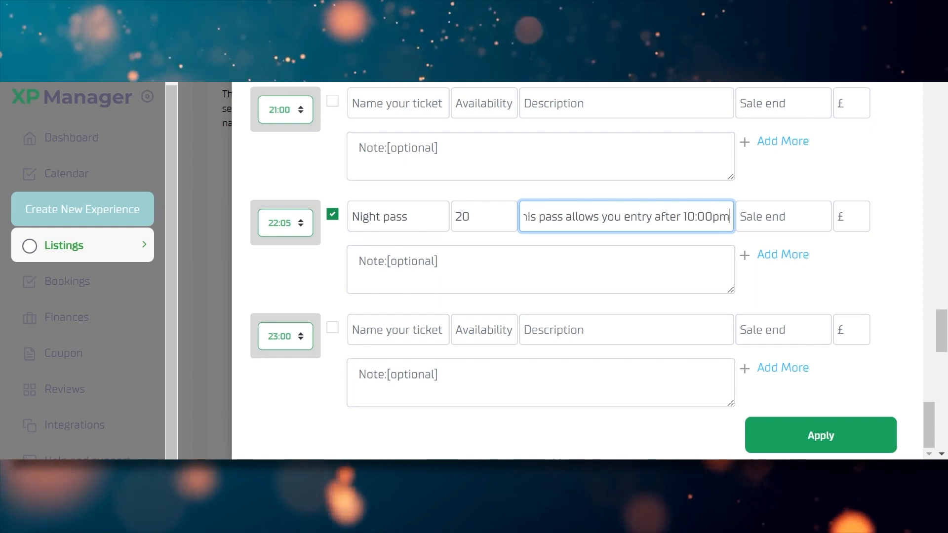
# Give the Night pass a 29/04/2023 sale end, £10 price and an I.D.-for-night-entry note
pyautogui.press('Tab')
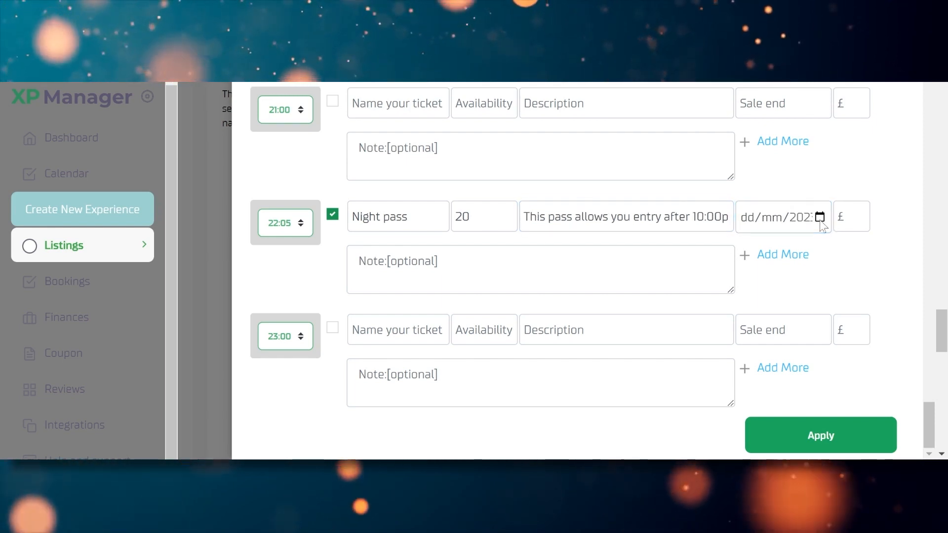
pyautogui.write('29042023')
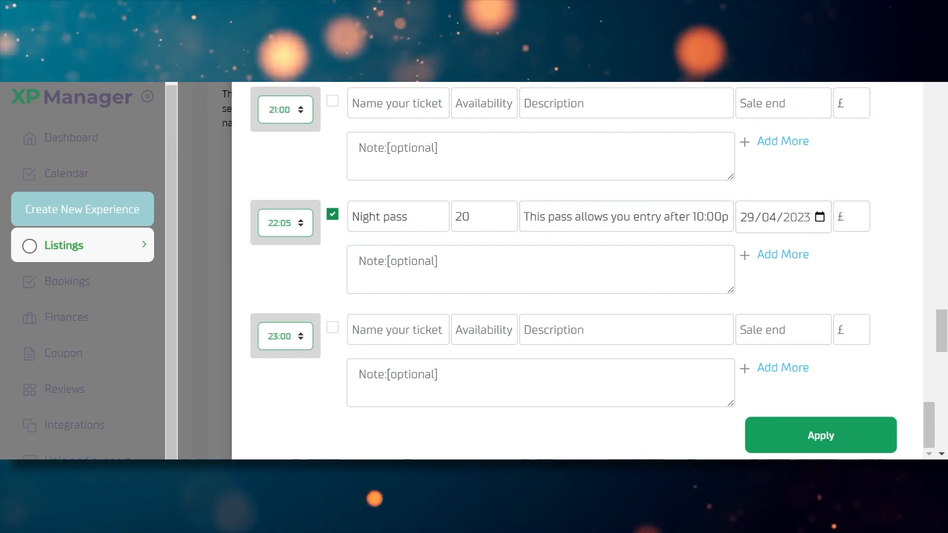
pyautogui.press('Tab')
pyautogui.write('1')
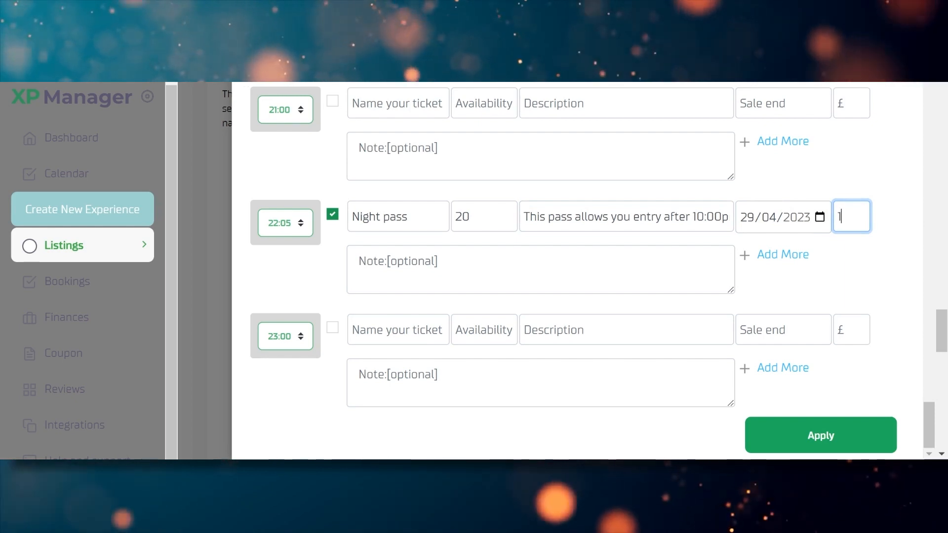
pyautogui.write('0')
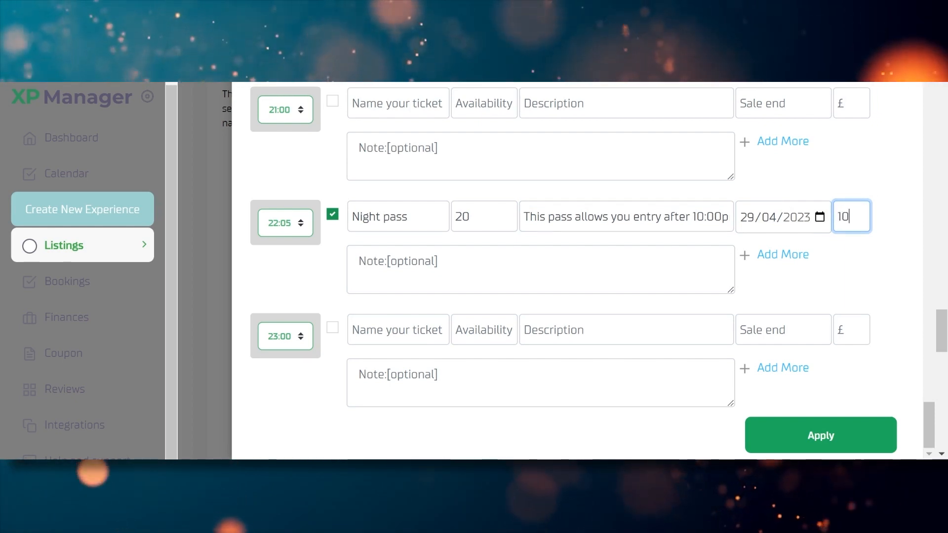
pyautogui.press('Tab')
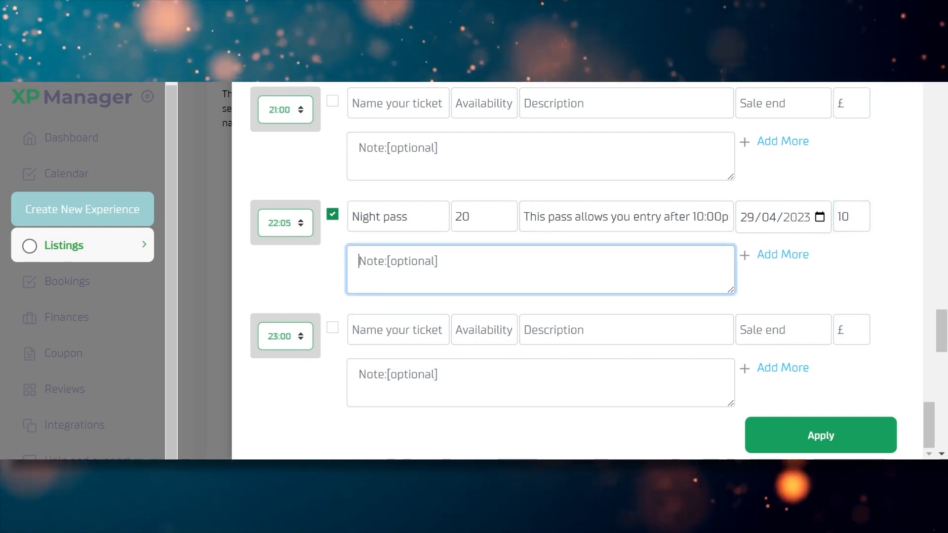
pyautogui.write('You must')
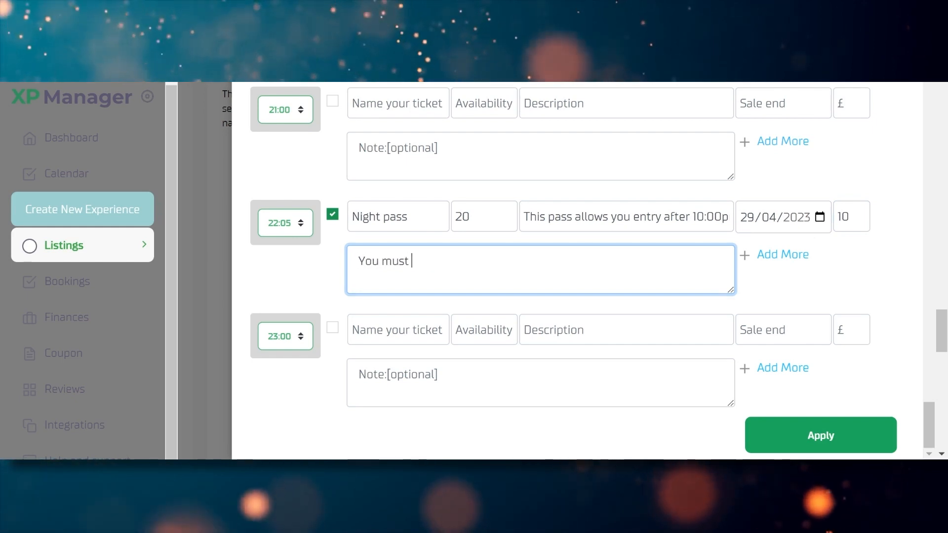
pyautogui.write(' present your ID')
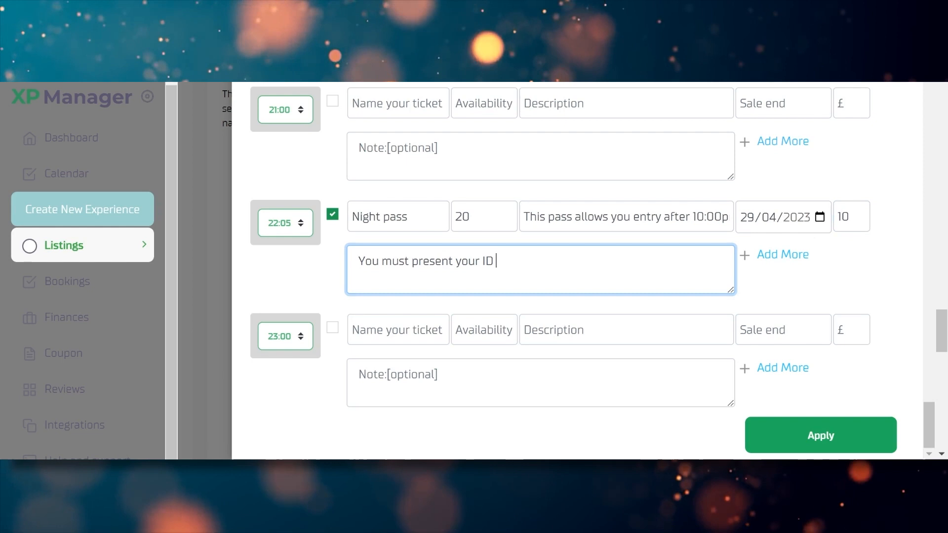
pyautogui.press('BackSpace')
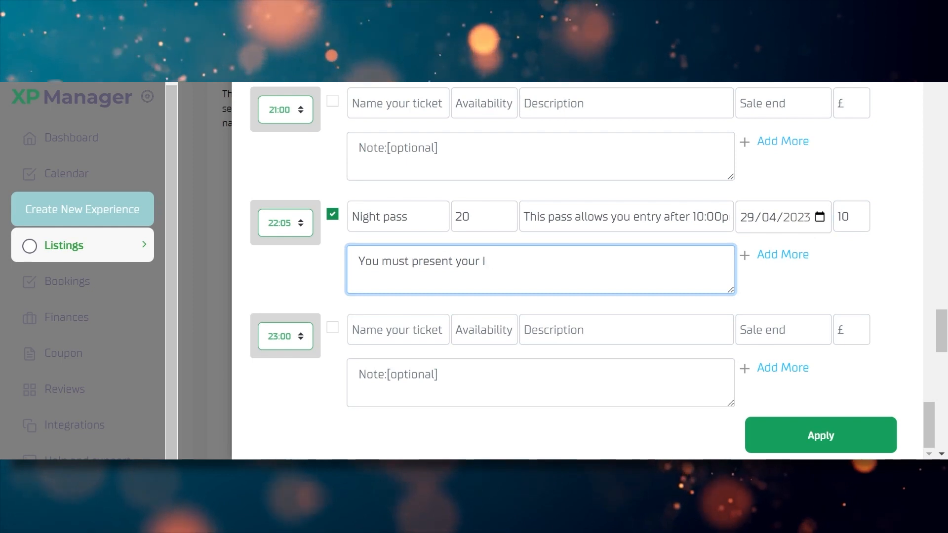
pyautogui.write('.D for ')
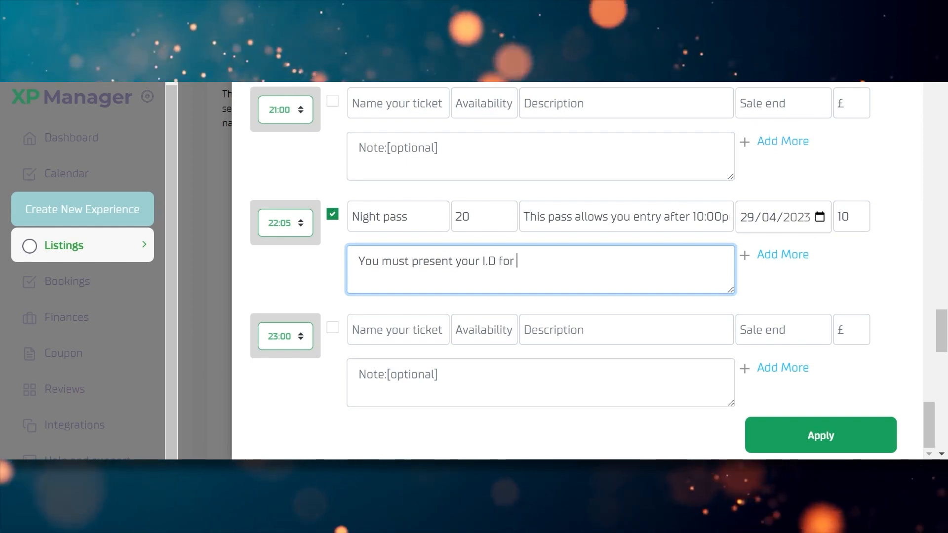
pyautogui.write('night entry')
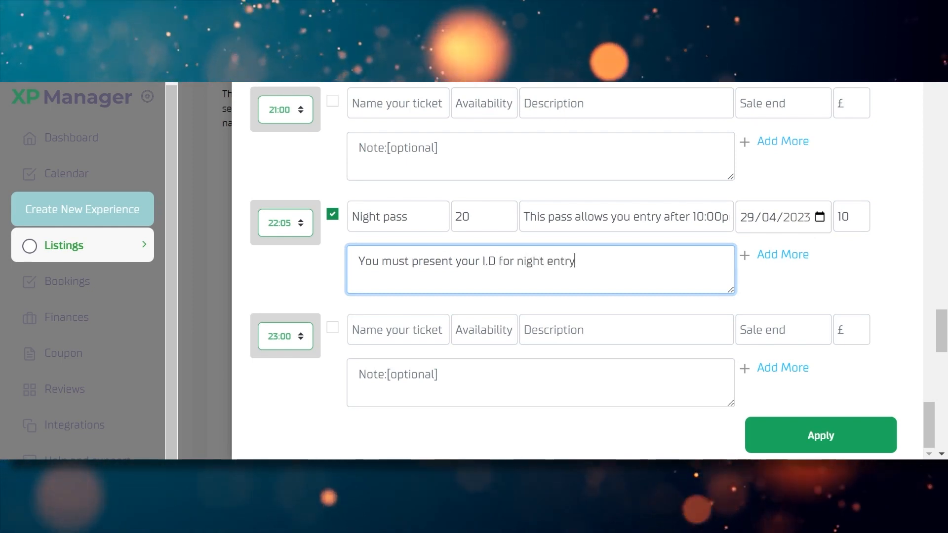
pyautogui.click(864, 277)
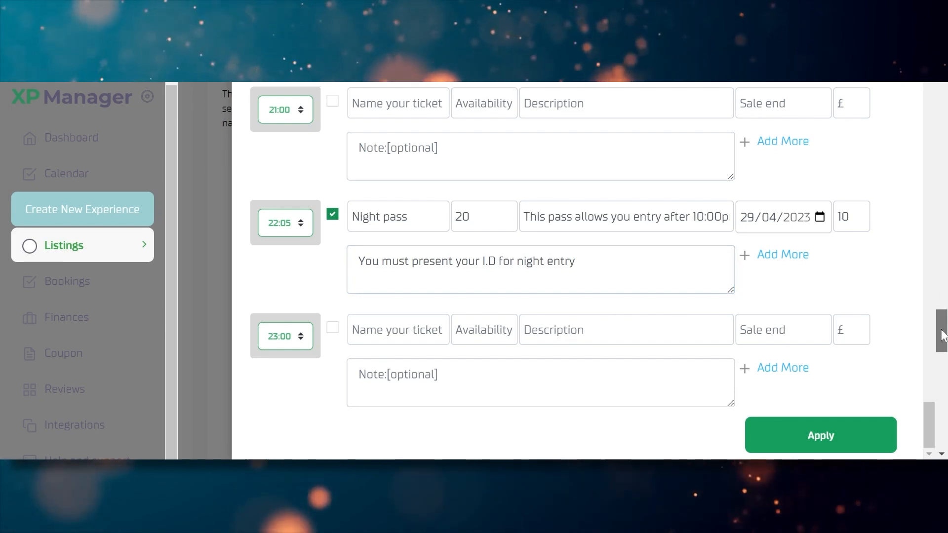
# Apply the ticket settings and save the availability
pyautogui.scroll(1, 942, 324)
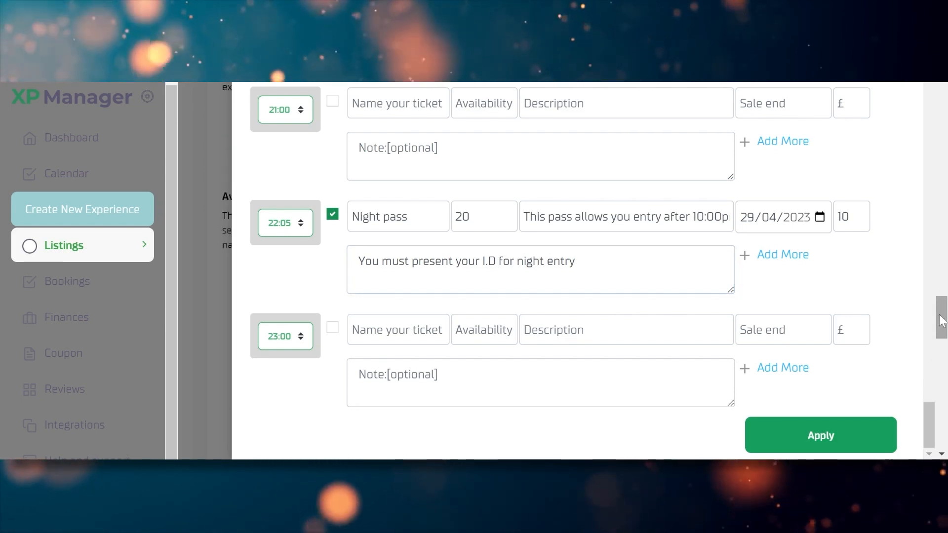
pyautogui.click(822, 436)
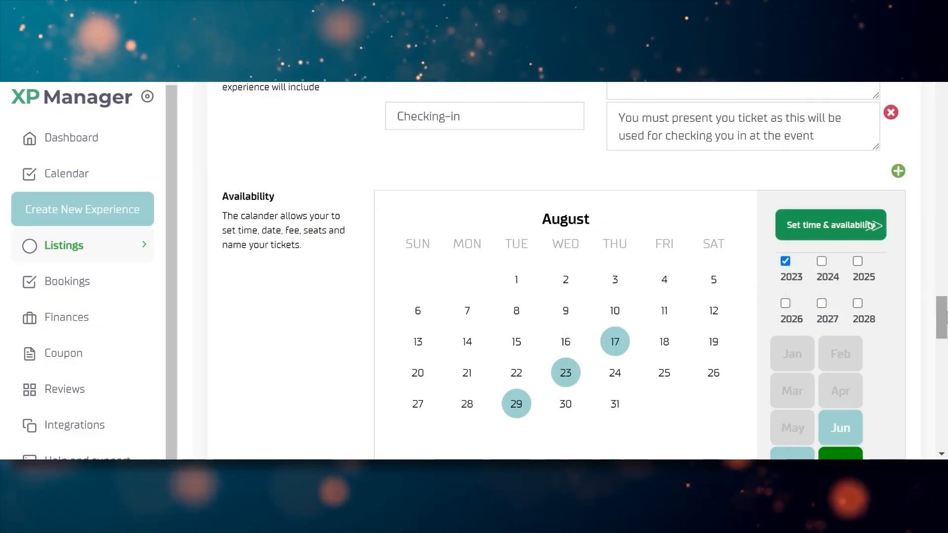
pyautogui.scroll(-3, 944, 316)
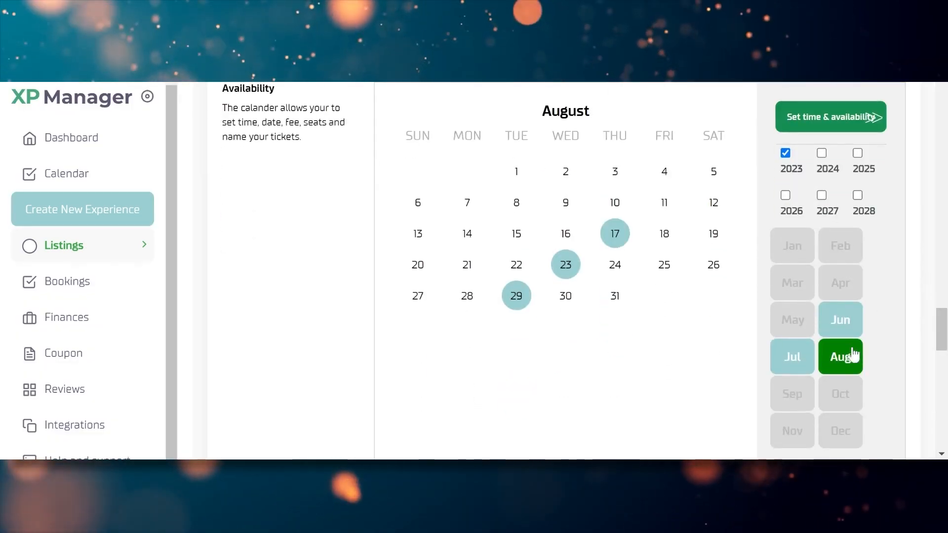
pyautogui.scroll(-3, 855, 354)
pyautogui.click(805, 406)
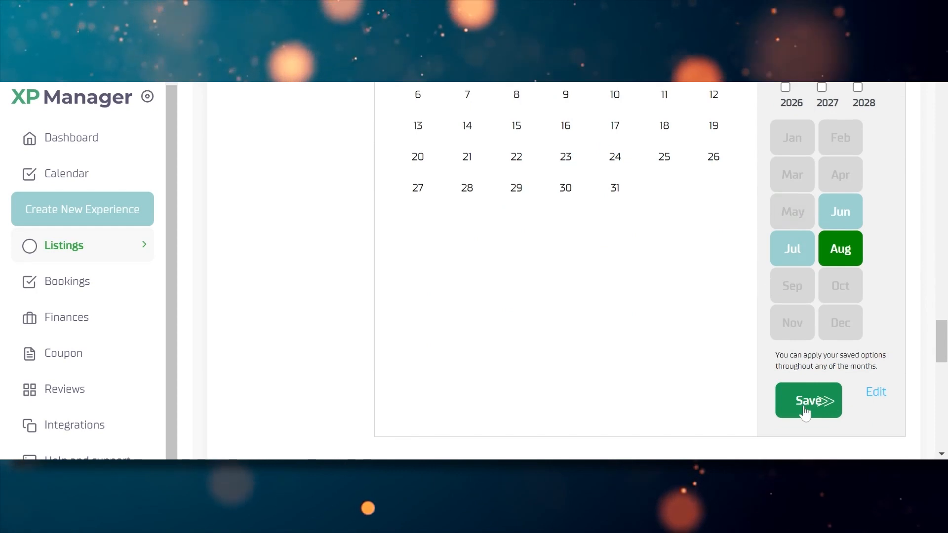
# Switch the calendar to December and open the time-slot and ticket settings
pyautogui.moveTo(946, 344)
pyautogui.mouseDown()
pyautogui.moveTo(946, 323)
pyautogui.moveTo(947, 335)
pyautogui.mouseUp()
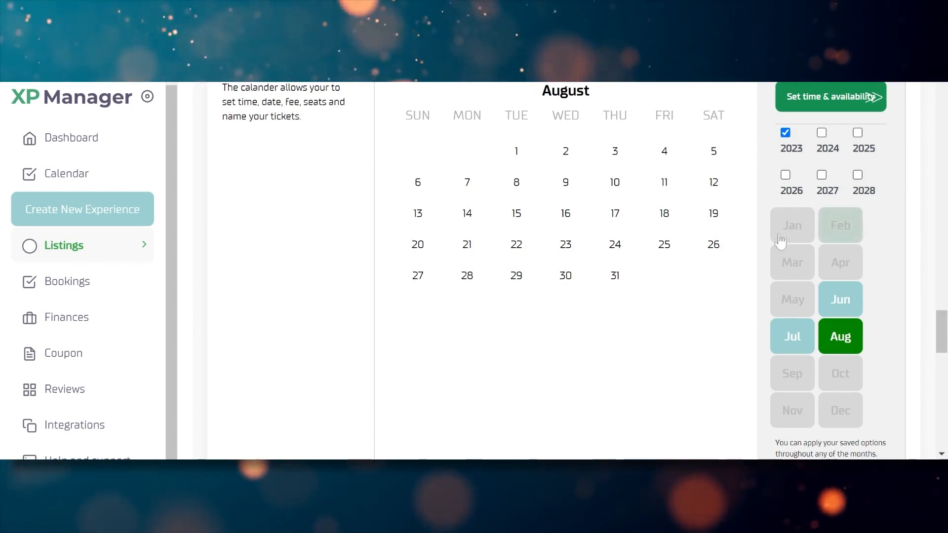
pyautogui.click(840, 421)
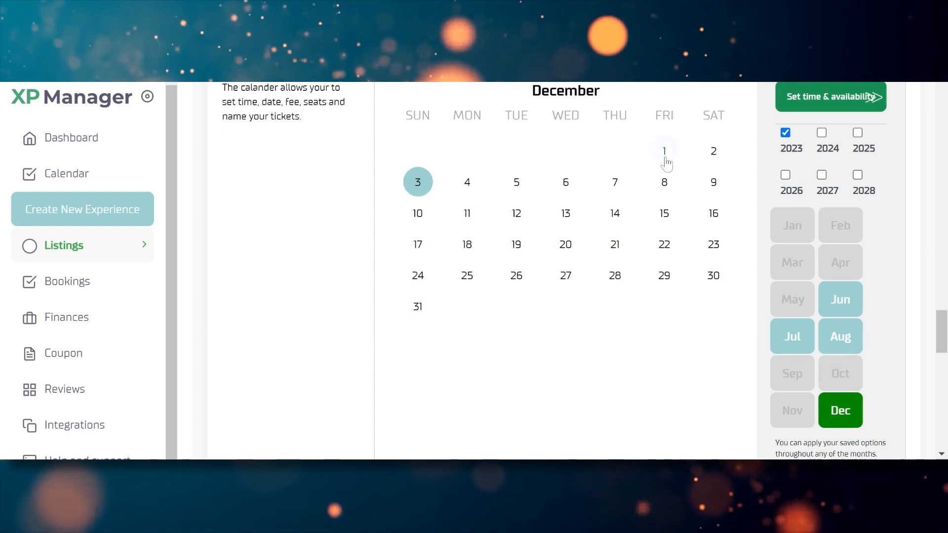
pyautogui.click(859, 106)
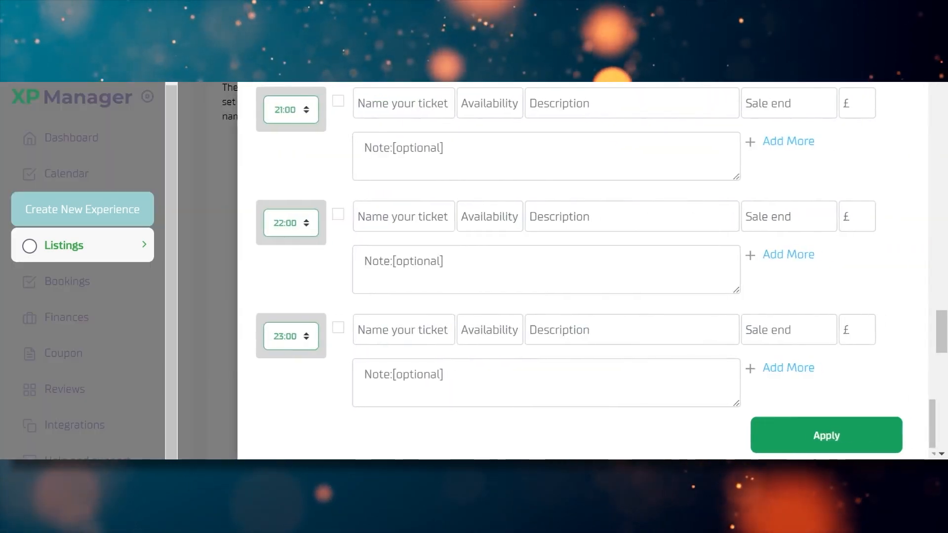
# Change the slot time to 12:30, enable it and name its ticket 'Special dinner pass'
pyautogui.moveTo(926, 415); pyautogui.dragTo(929, 289)
pyautogui.click(295, 164)
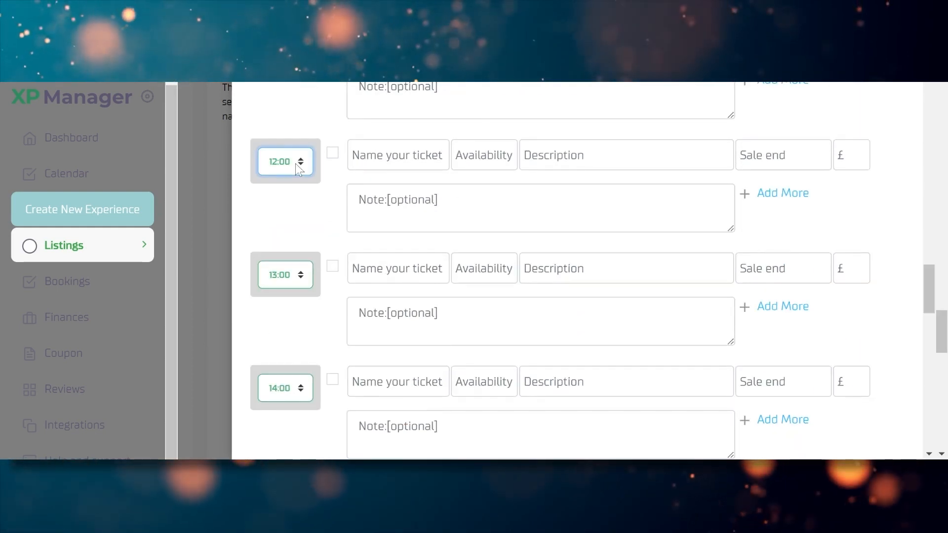
pyautogui.click(297, 183)
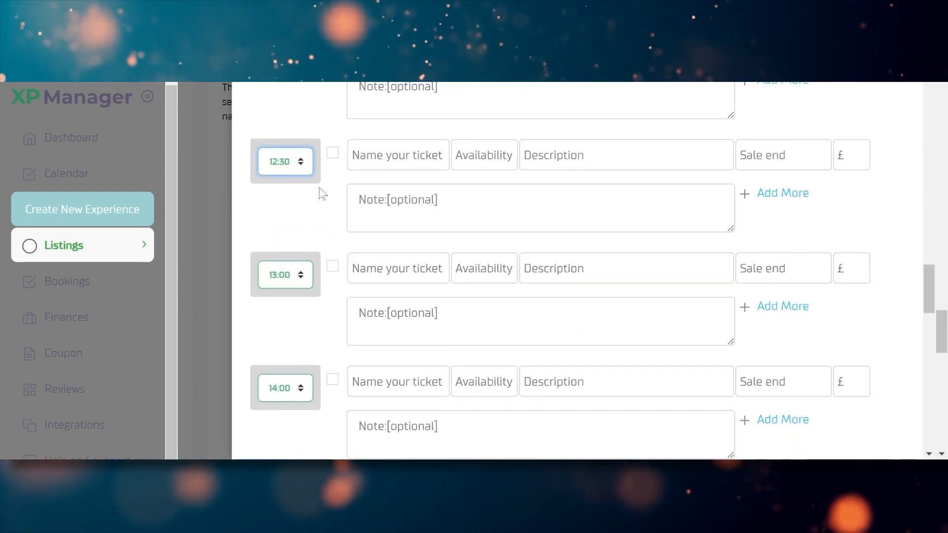
pyautogui.click(333, 152)
pyautogui.click(390, 155)
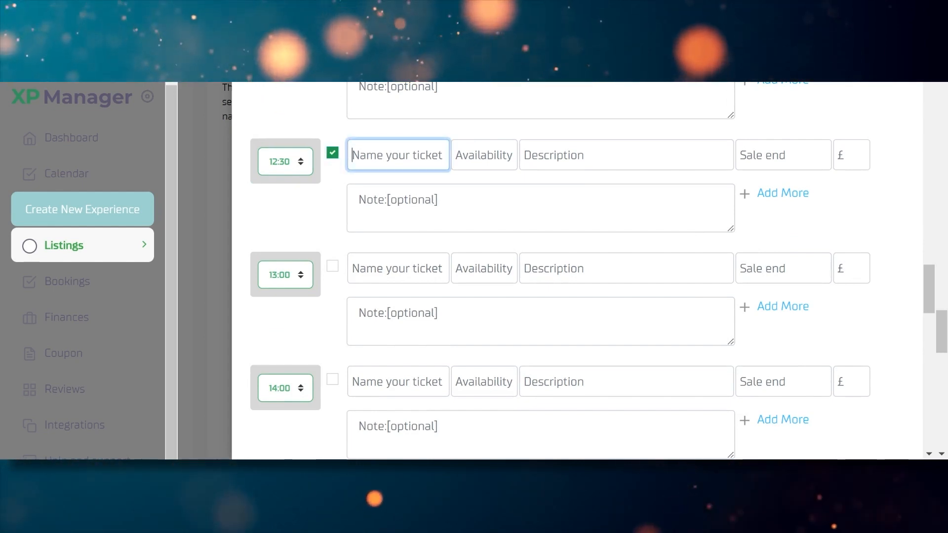
pyautogui.write('Special ')
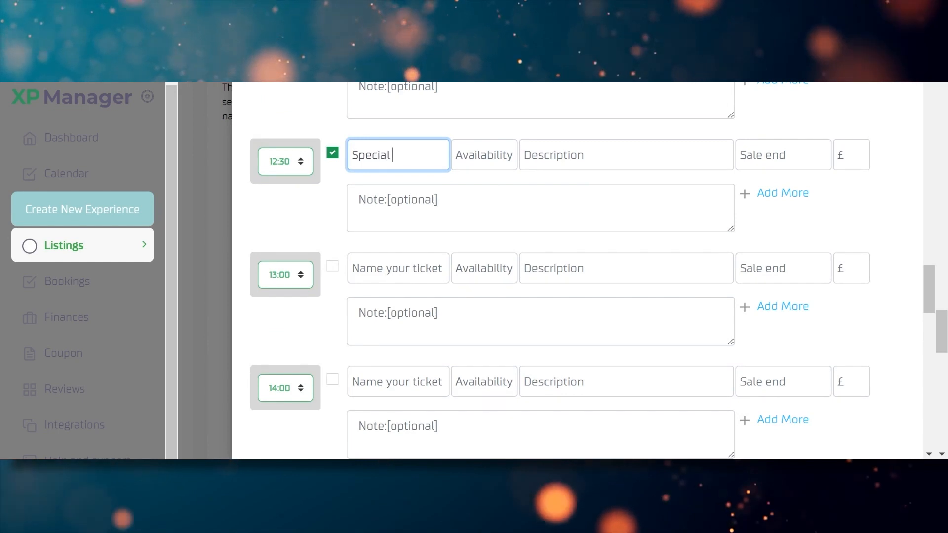
pyautogui.write('dinner')
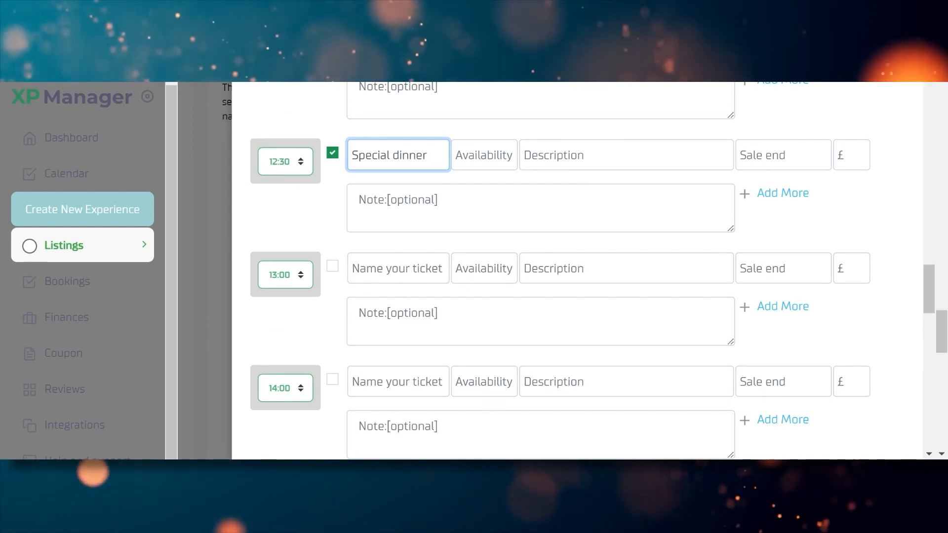
pyautogui.click(434, 157)
pyautogui.write('pass')
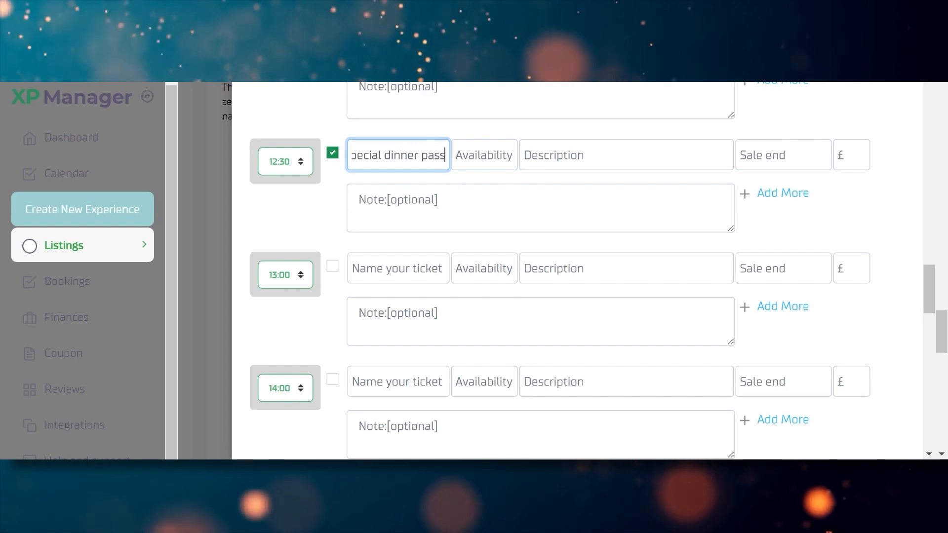
# Give the Special dinner pass the description 'The special dinner pass is for members only'
pyautogui.press('Tab')
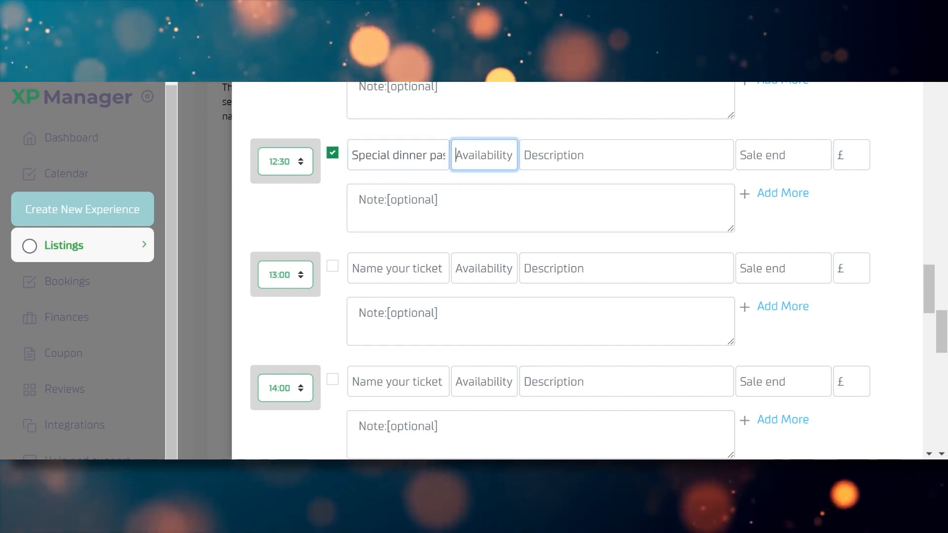
pyautogui.press('Tab')
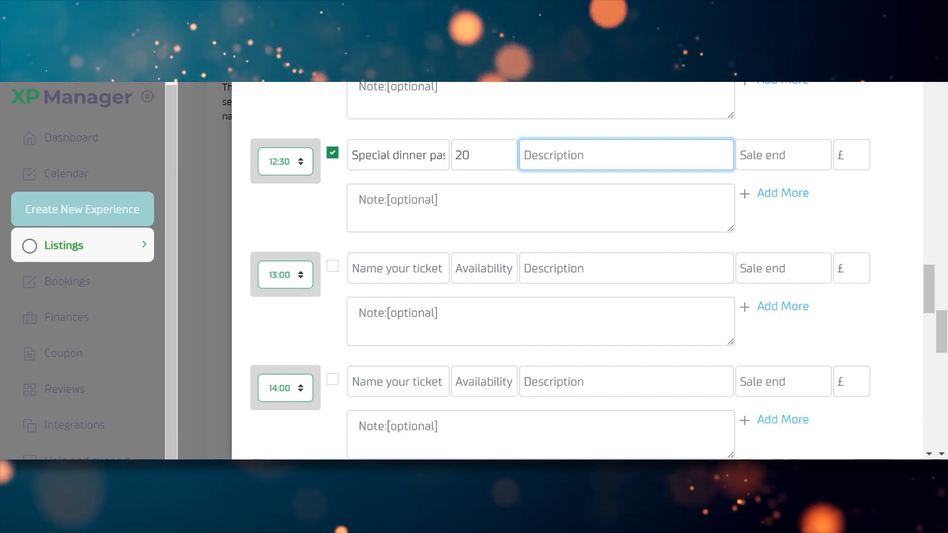
pyautogui.write('S')
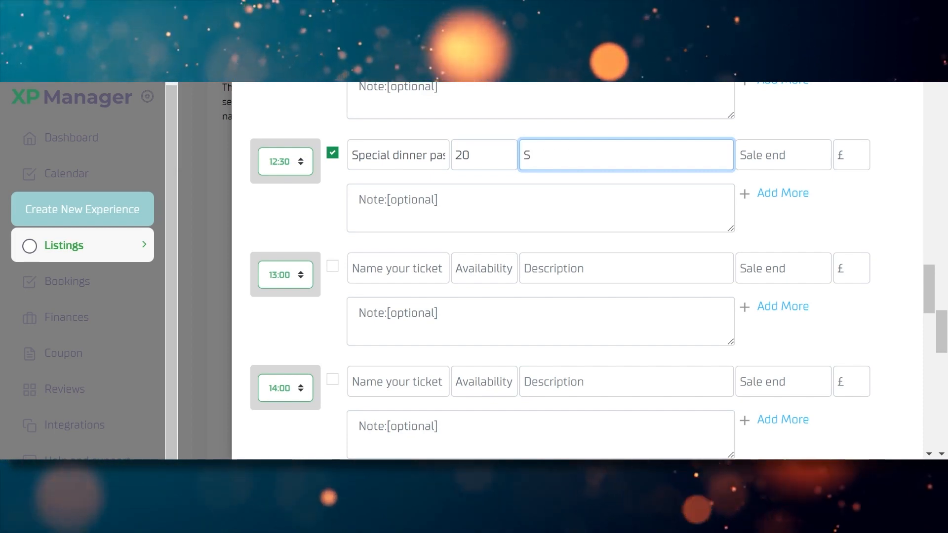
pyautogui.press('BackSpace')
pyautogui.write('s')
pyautogui.press('BackSpace')
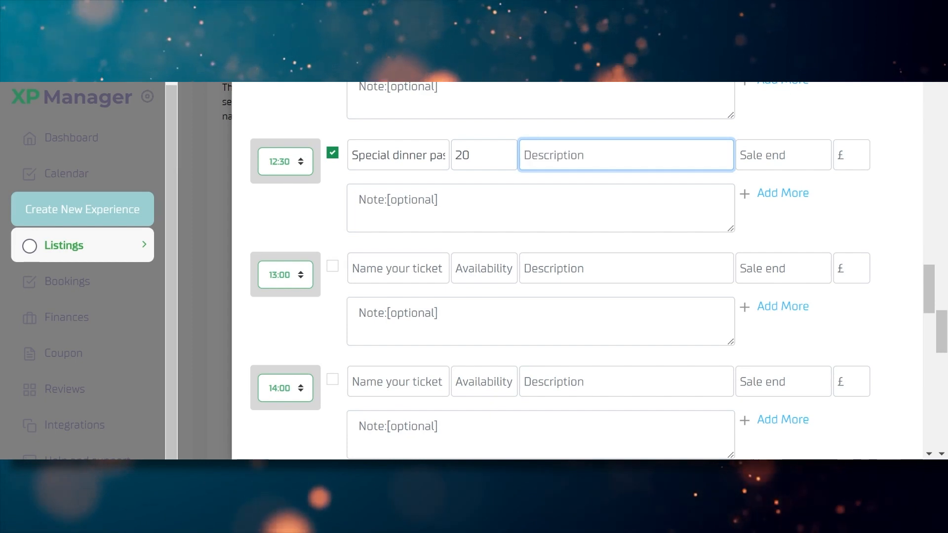
pyautogui.write('The s')
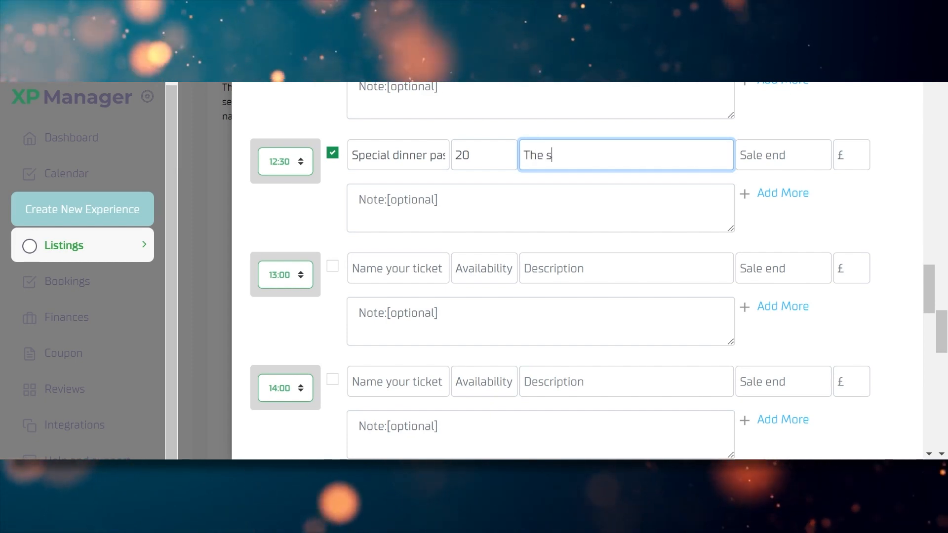
pyautogui.write('pecial di')
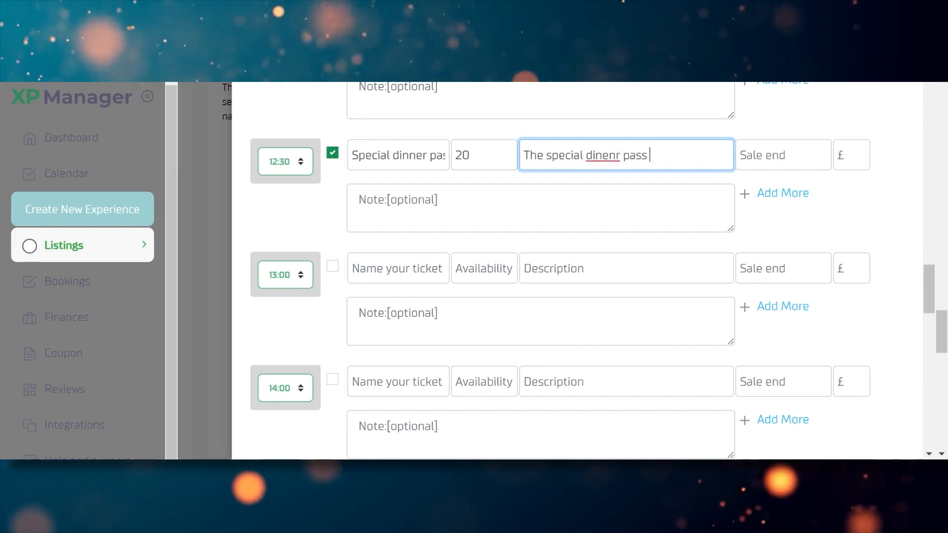
pyautogui.write('nenr pass')
pyautogui.press('BackSpace')
pyautogui.press('BackSpace')
pyautogui.press('BackSpace')
pyautogui.press('BackSpace')
pyautogui.press('BackSpace')
pyautogui.press('BackSpace')
pyautogui.press('BackSpace')
pyautogui.press('BackSpace')
pyautogui.press('BackSpace')
pyautogui.write('ne')
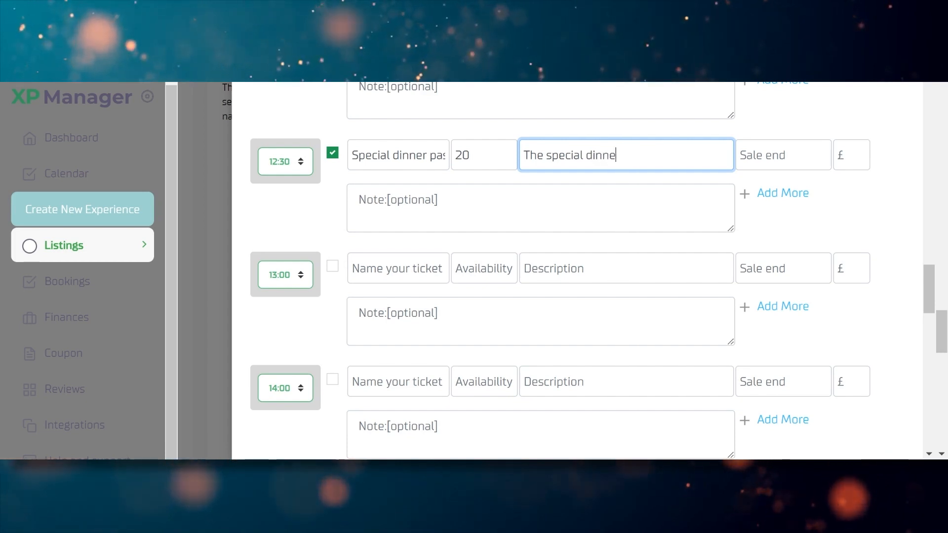
pyautogui.write('r pass is for ')
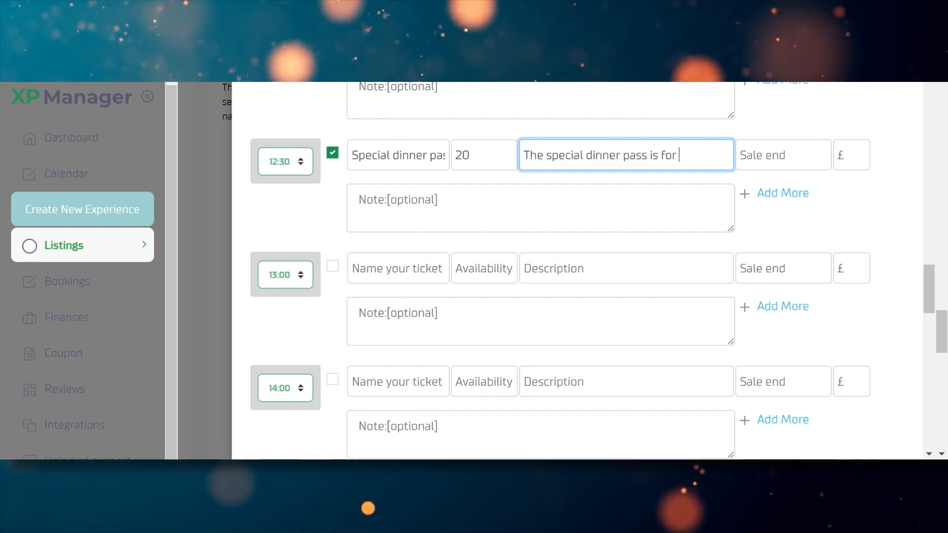
pyautogui.write('members only')
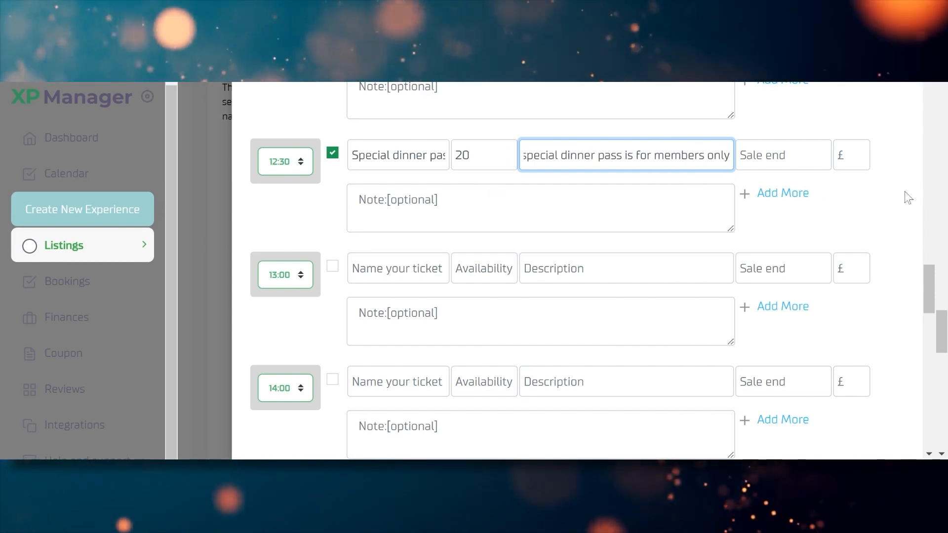
# Set sale end 29/04/2023, price £30 and the note about entering through the back gate
pyautogui.click(797, 163)
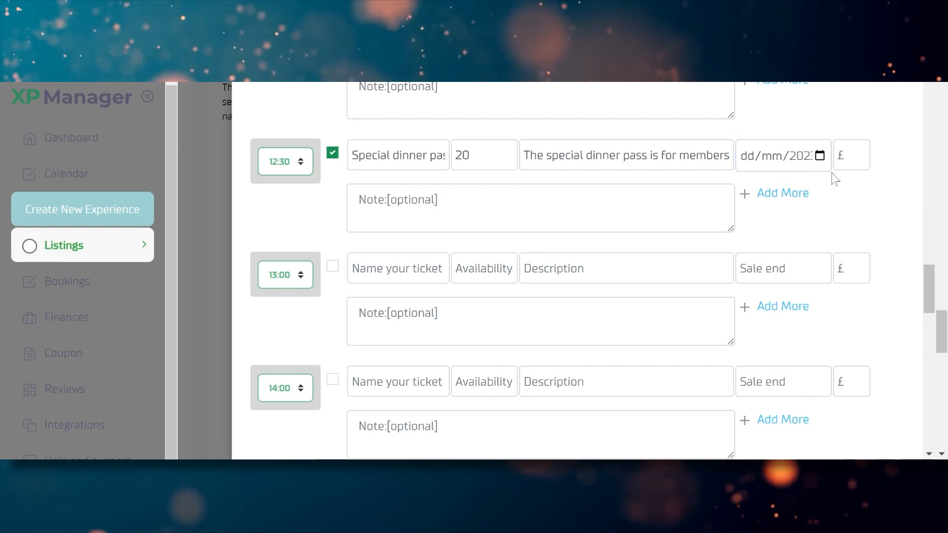
pyautogui.write('29042023')
pyautogui.press('Tab')
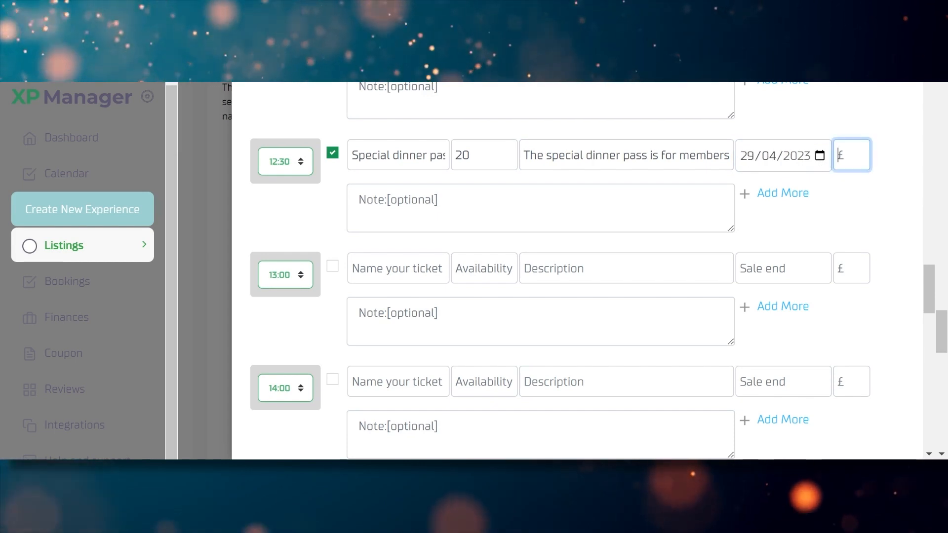
pyautogui.click(859, 106)
pyautogui.click(541, 208)
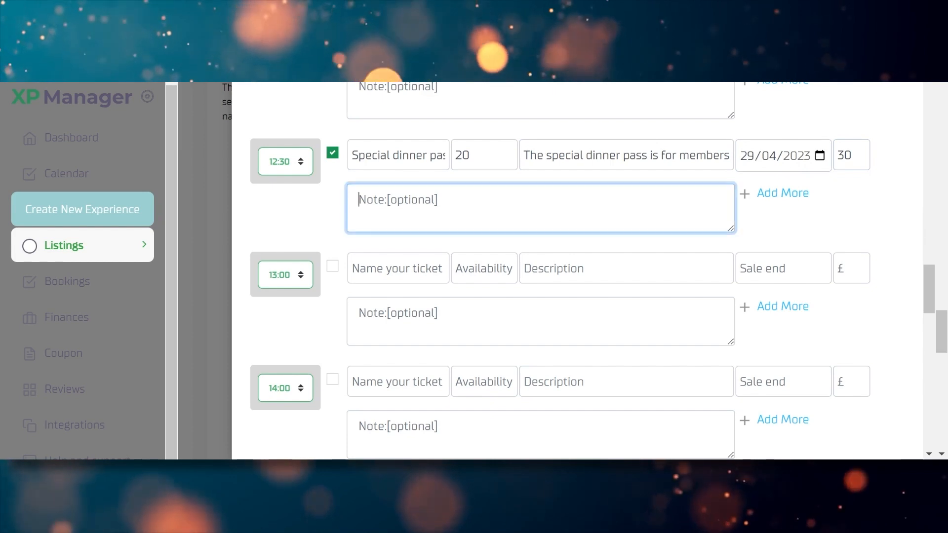
pyautogui.write('bt')
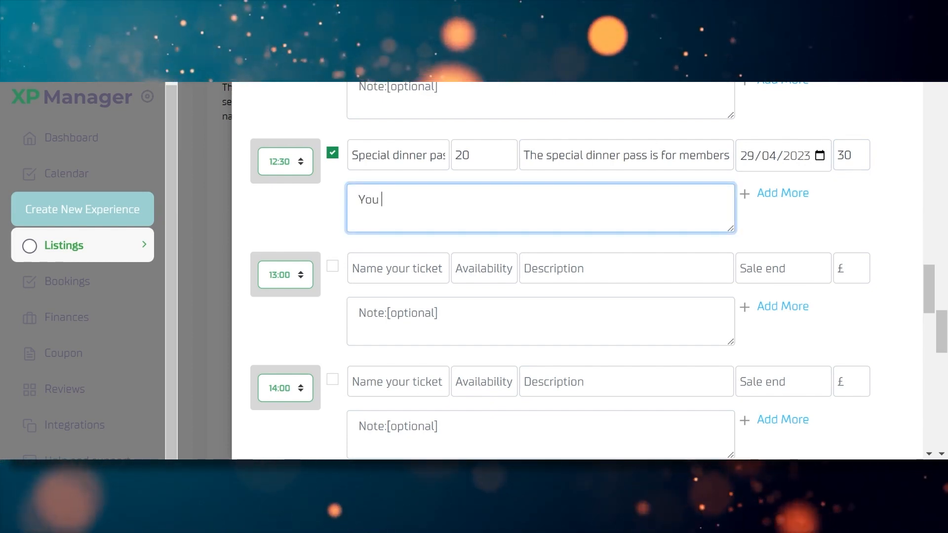
pyautogui.write('You must come i')
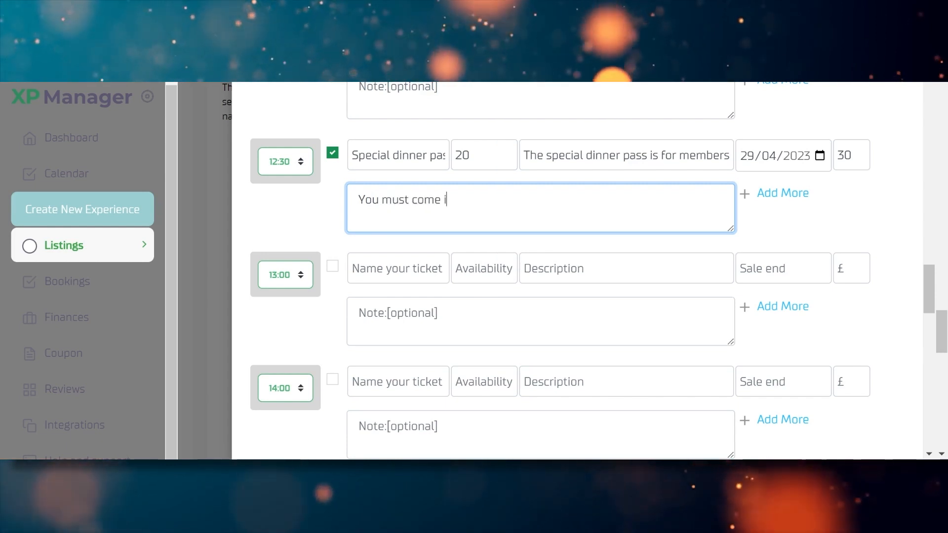
pyautogui.write('n through the ')
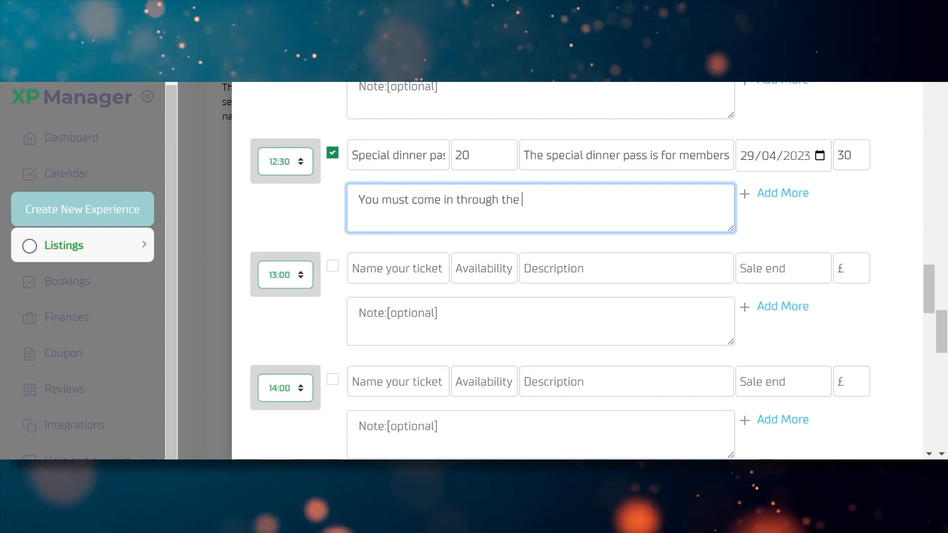
pyautogui.write('back gate ')
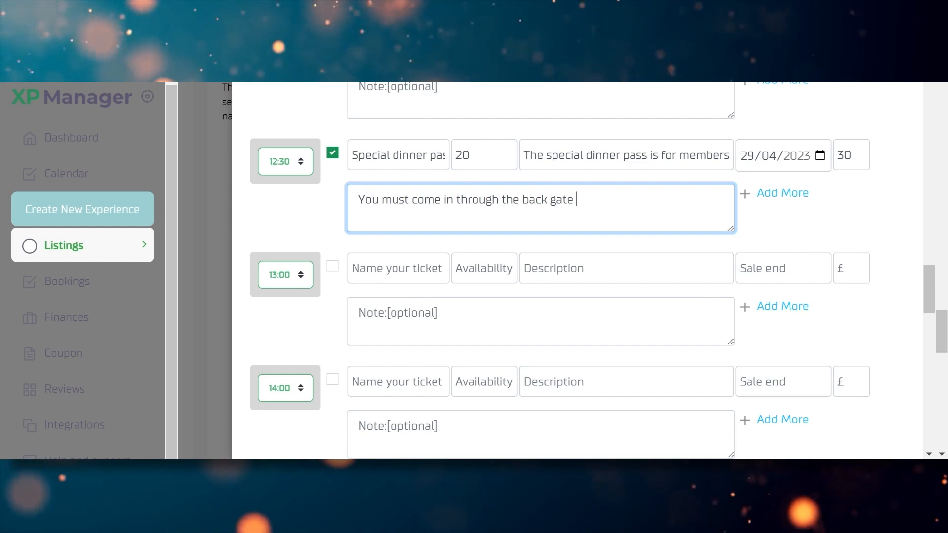
pyautogui.write('(L')
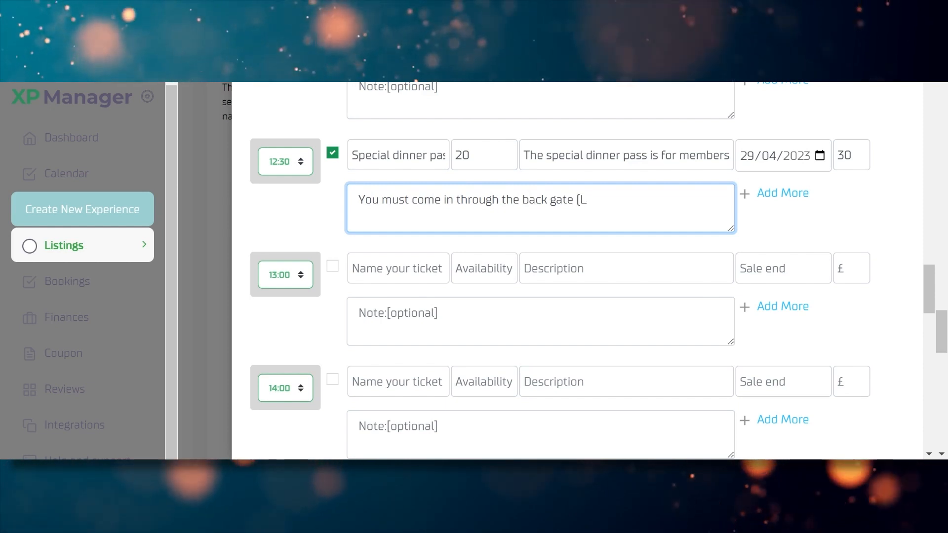
pyautogui.write(')')
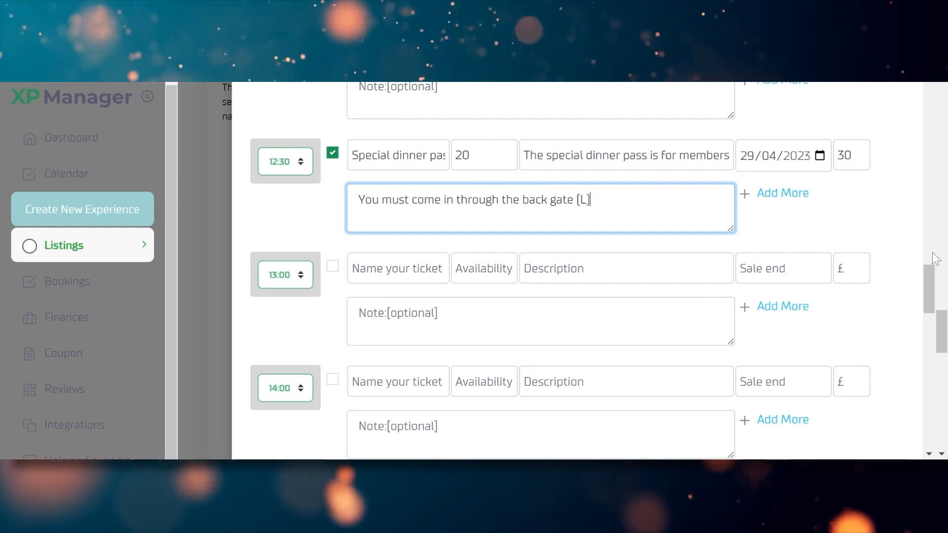
pyautogui.scroll(-20, 865, 430)
# Apply the December ticket settings, then review and close the saved date sets list
pyautogui.click(865, 430)
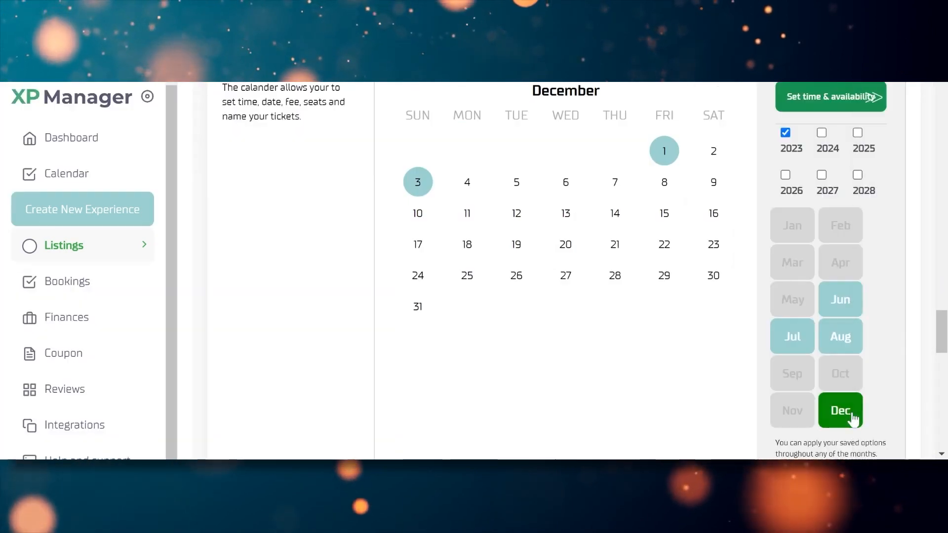
pyautogui.scroll(-3, 938, 312)
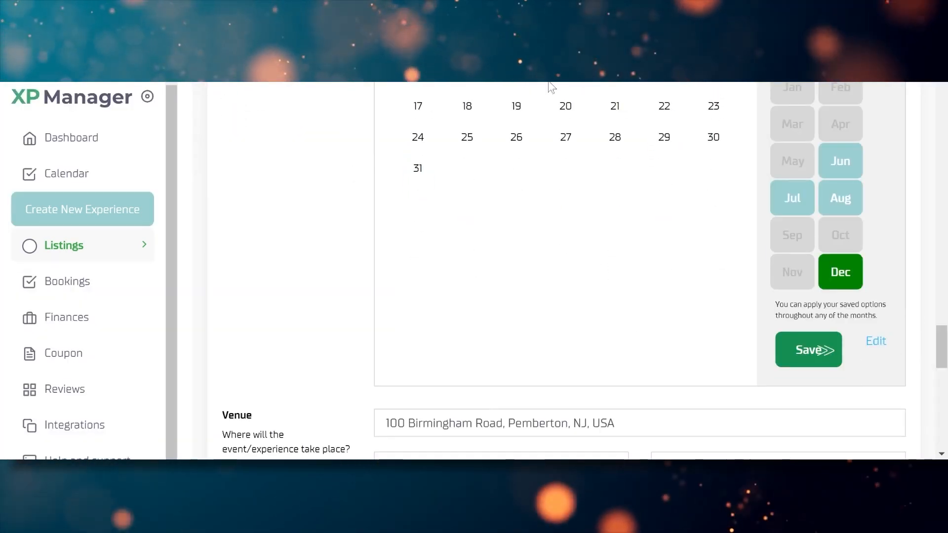
pyautogui.click(876, 343)
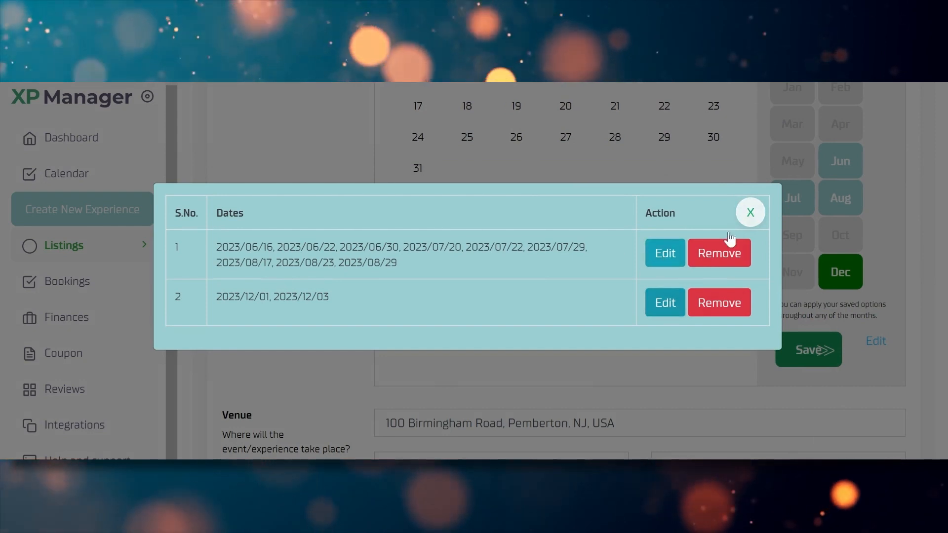
pyautogui.click(751, 212)
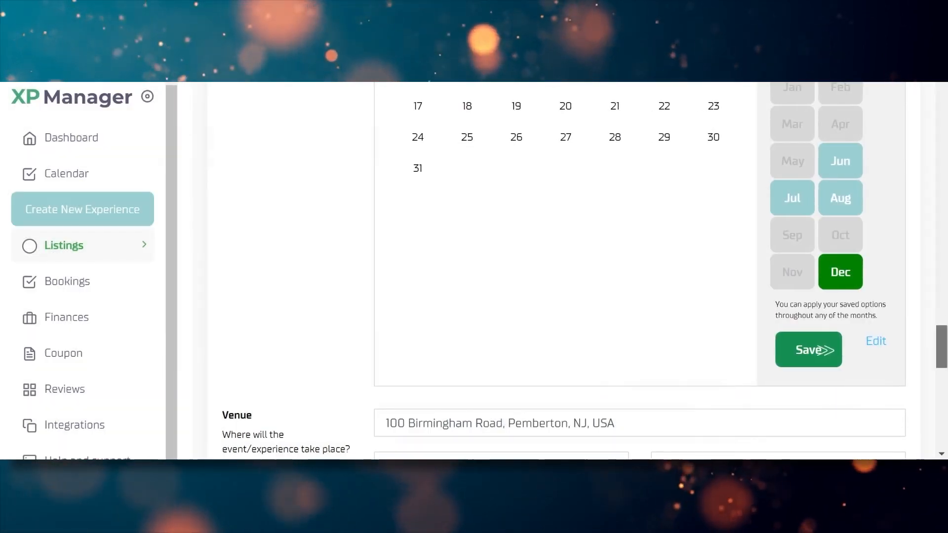
pyautogui.scroll(-4, 946, 368)
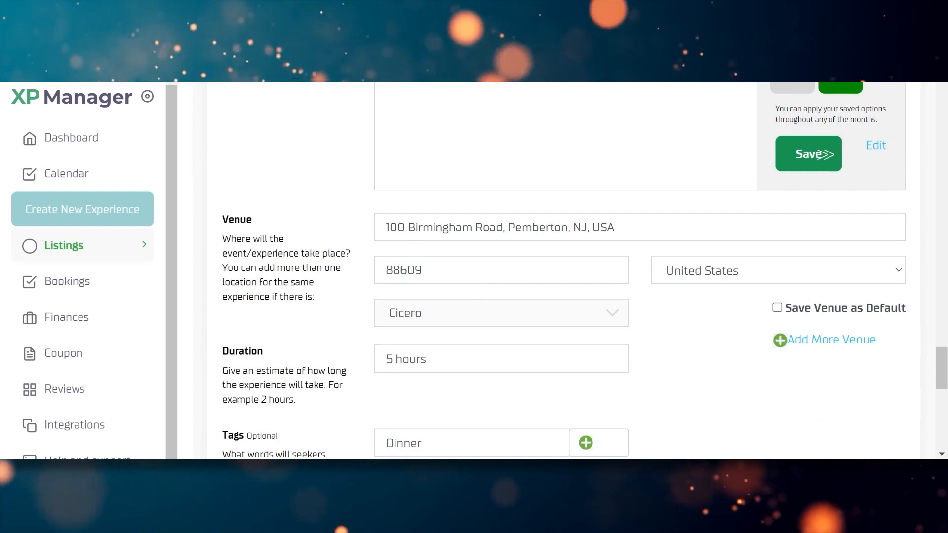
pyautogui.moveTo(389, 227); pyautogui.dragTo(619, 229)
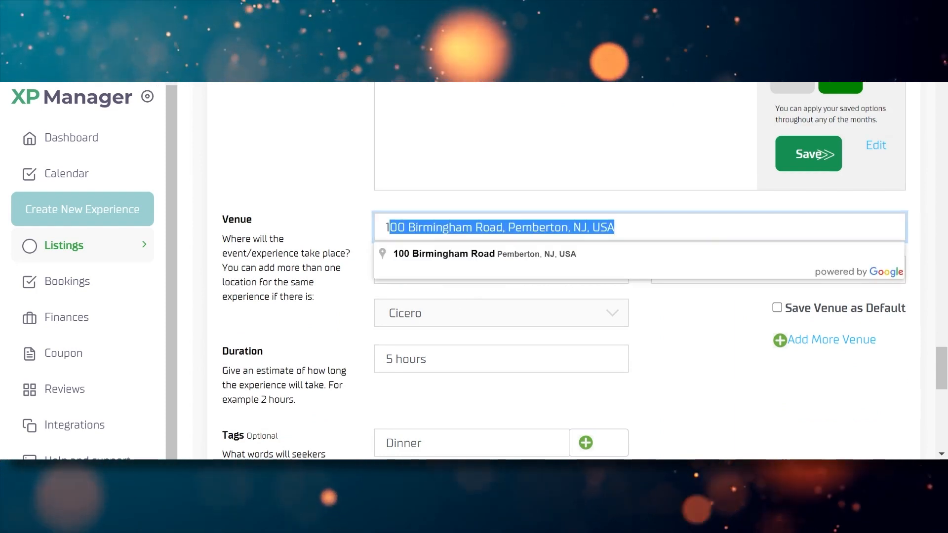
pyautogui.press('BackSpace')
pyautogui.write('00 Bim')
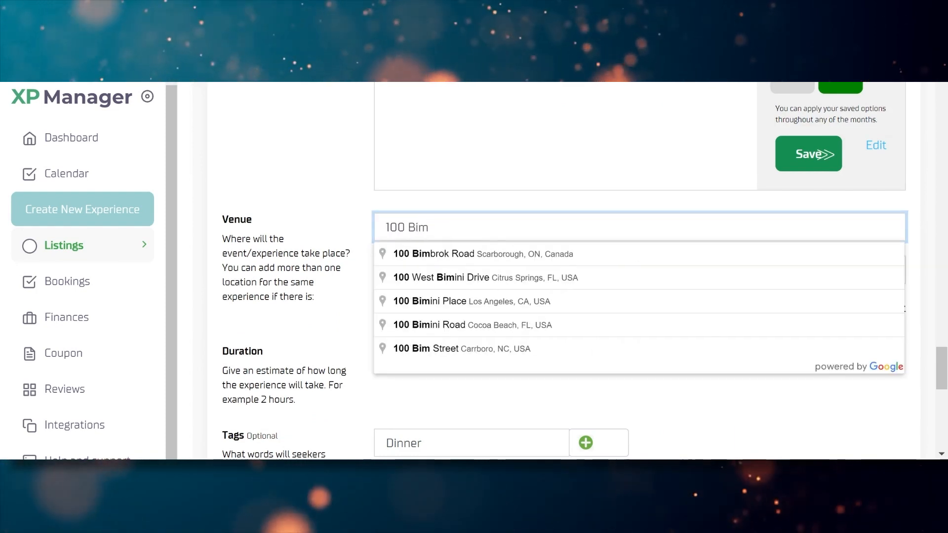
pyautogui.press('BackSpace')
pyautogui.write('rmi')
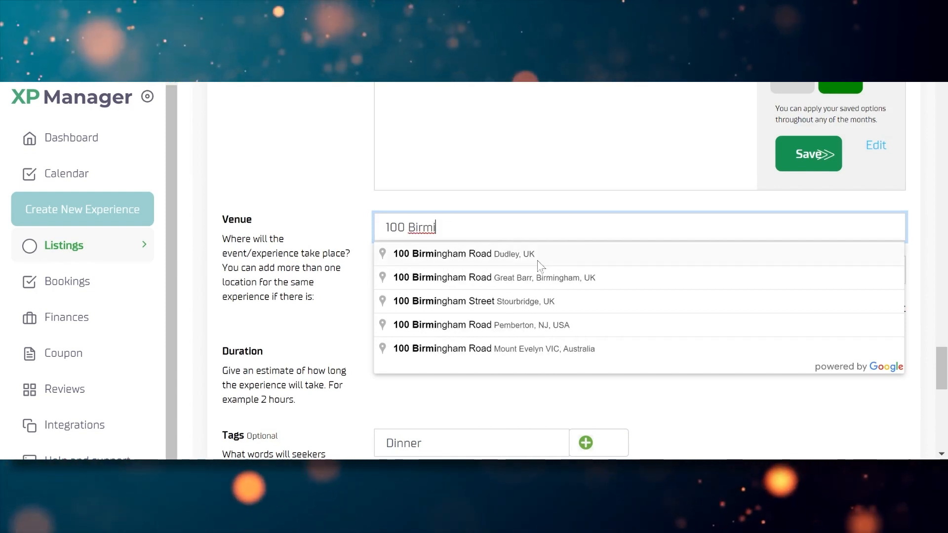
pyautogui.click(503, 326)
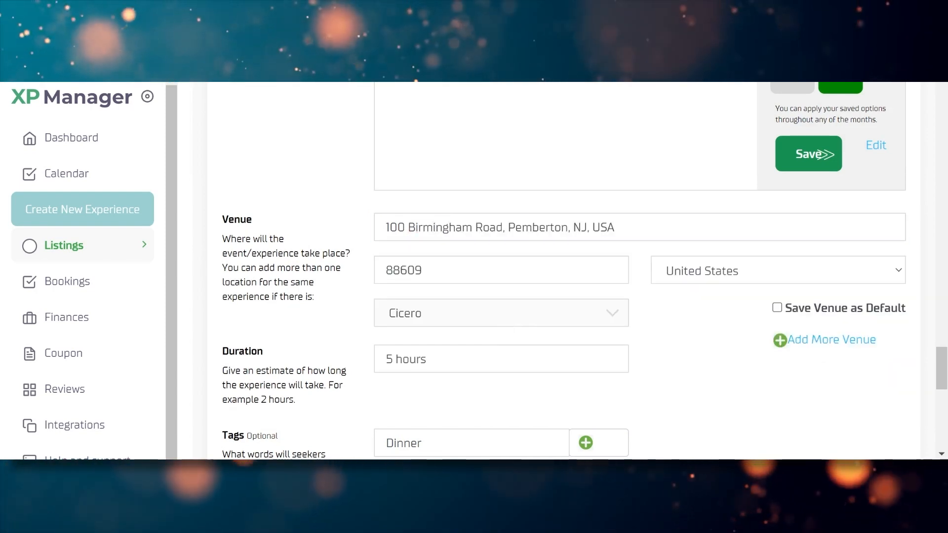
pyautogui.click(734, 273)
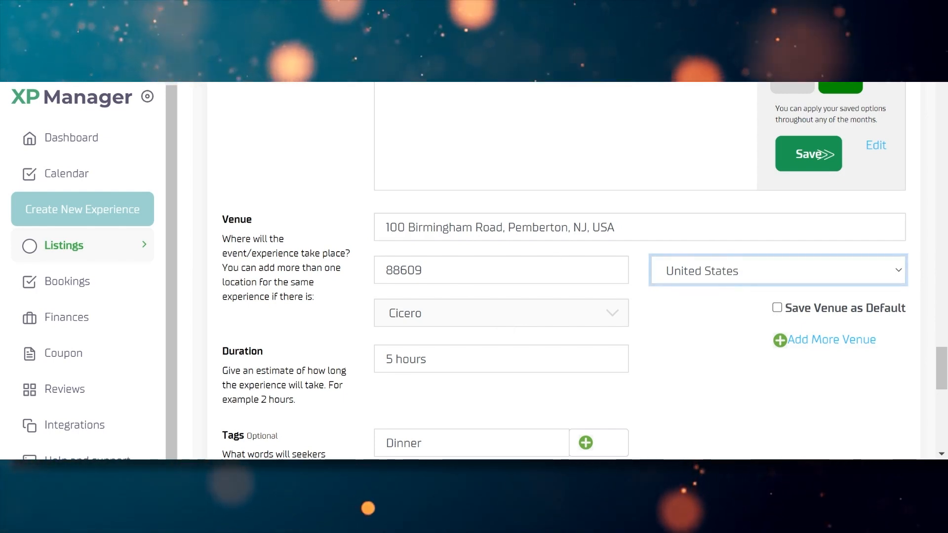
pyautogui.click(415, 270)
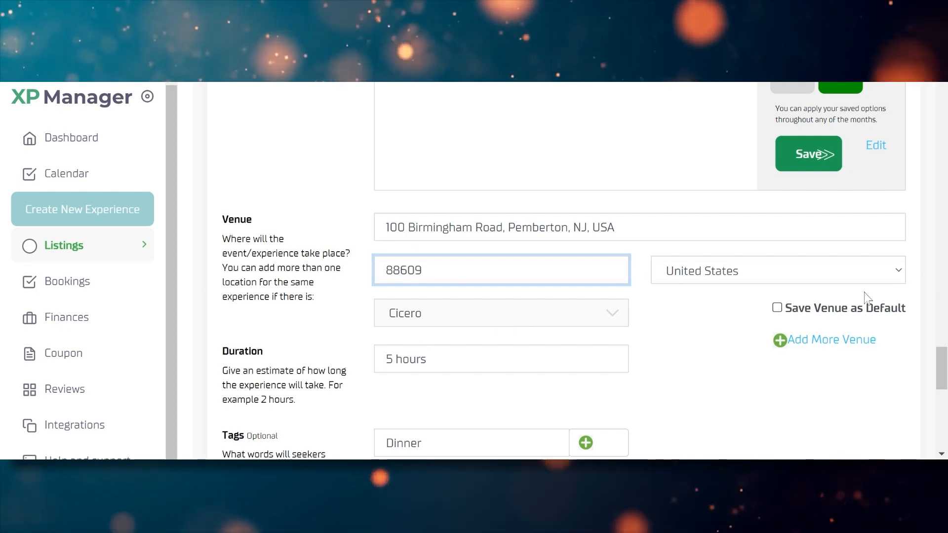
pyautogui.moveTo(942, 375); pyautogui.dragTo(944, 394)
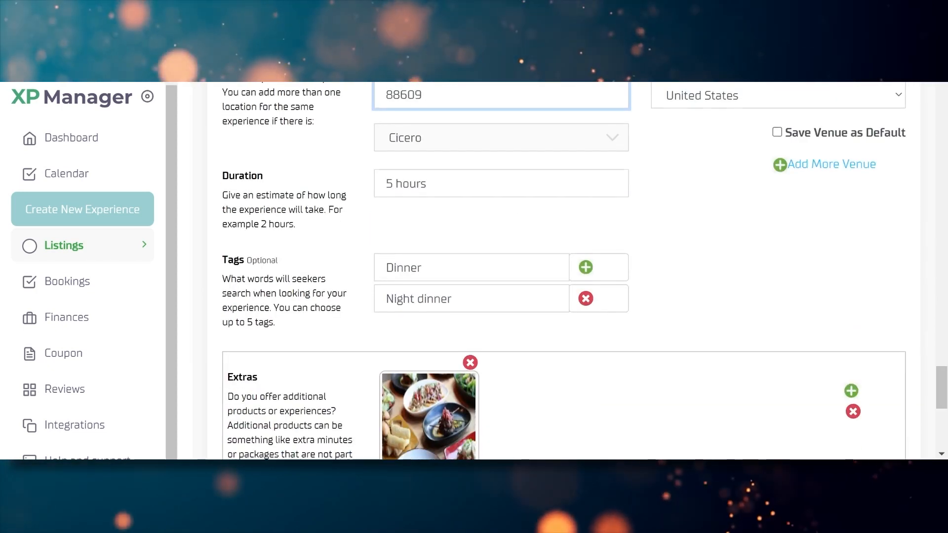
# Set the listing duration to 3 hours and add a blank extra below the Shisha extra
pyautogui.click(276, 185)
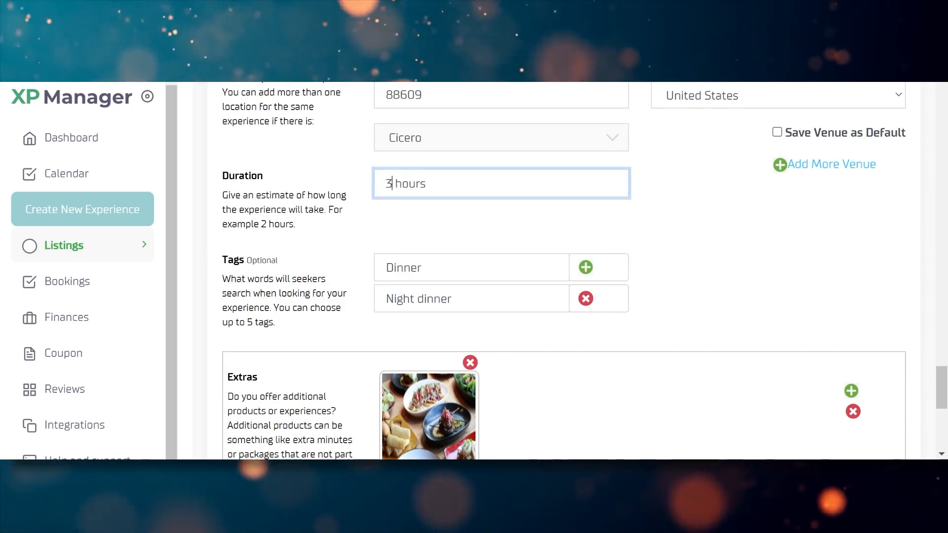
pyautogui.click(314, 168)
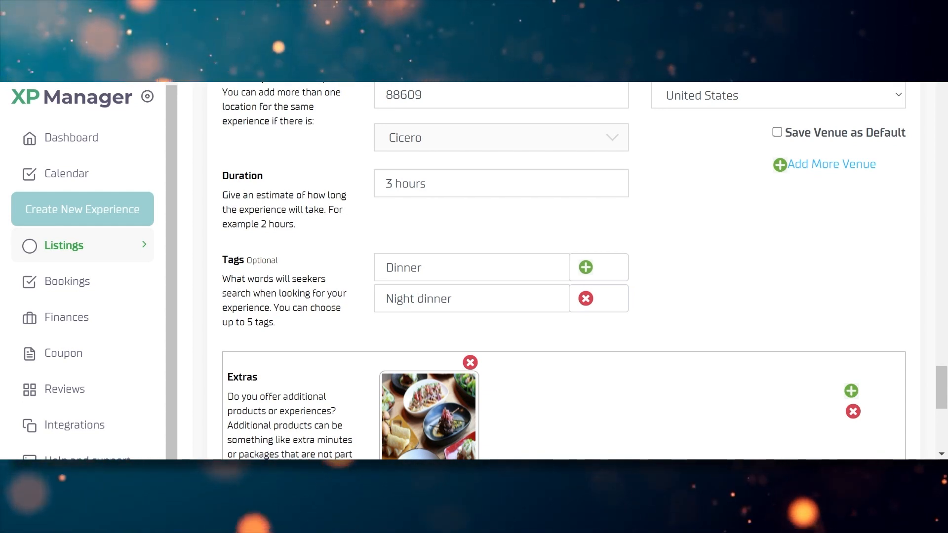
pyautogui.moveTo(941, 392); pyautogui.dragTo(945, 417)
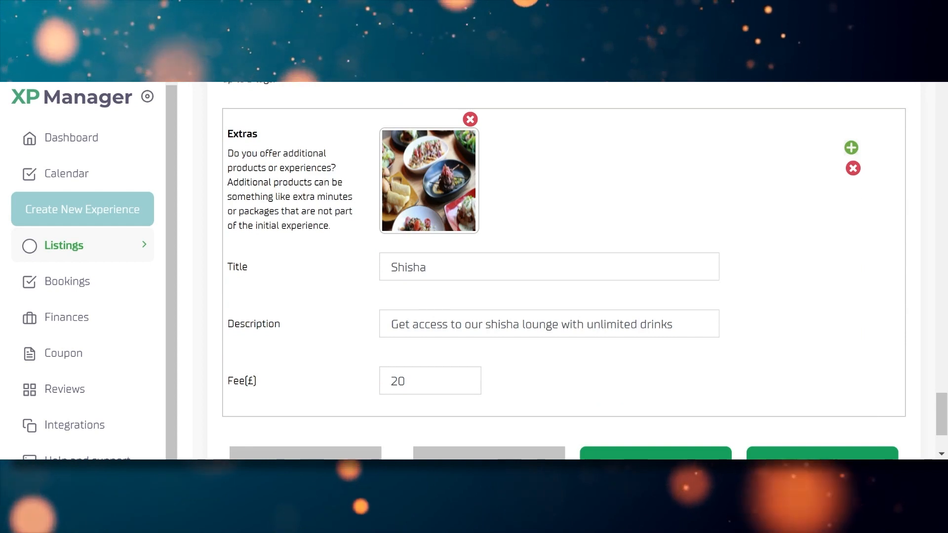
pyautogui.click(851, 148)
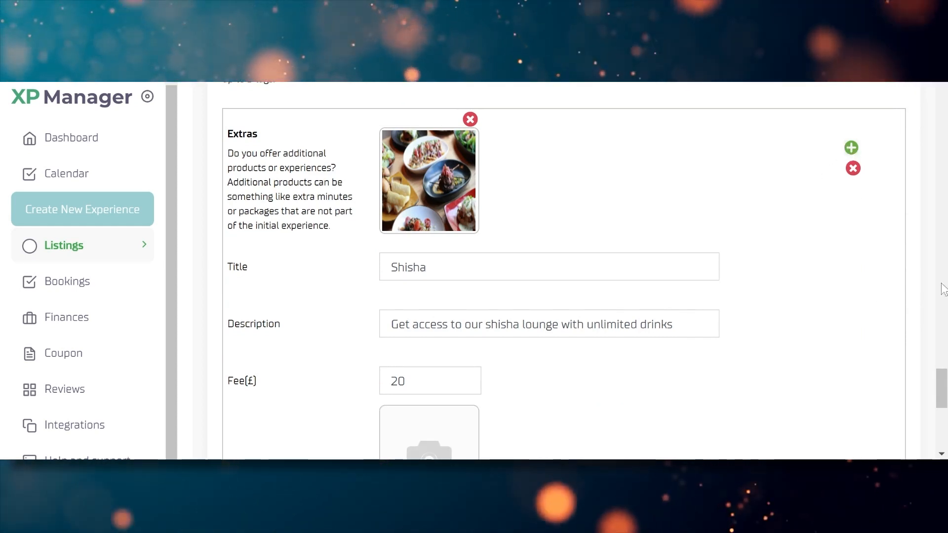
pyautogui.moveTo(943, 387); pyautogui.dragTo(943, 414)
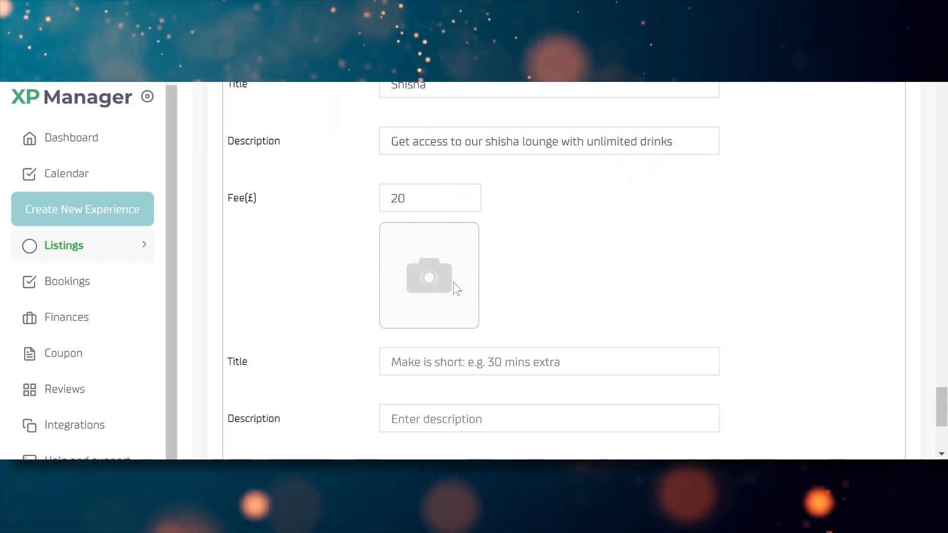
pyautogui.moveTo(946, 414); pyautogui.dragTo(945, 434)
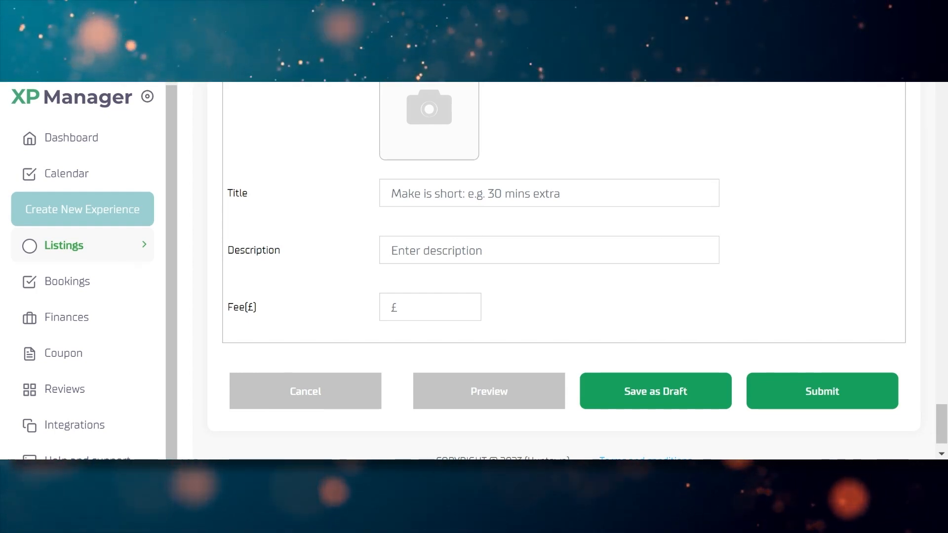
# Title the second extra 'Wine'
pyautogui.scroll(3, 684, 369)
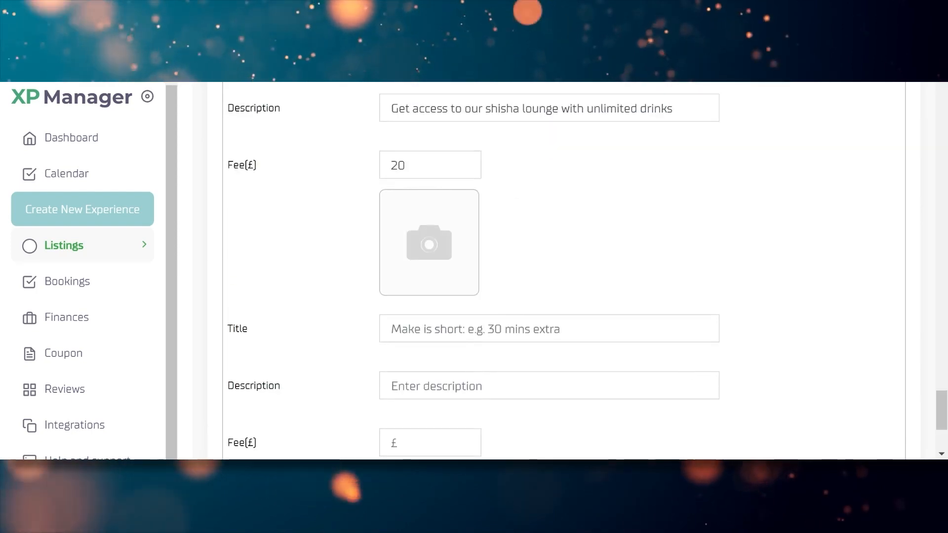
pyautogui.write('M')
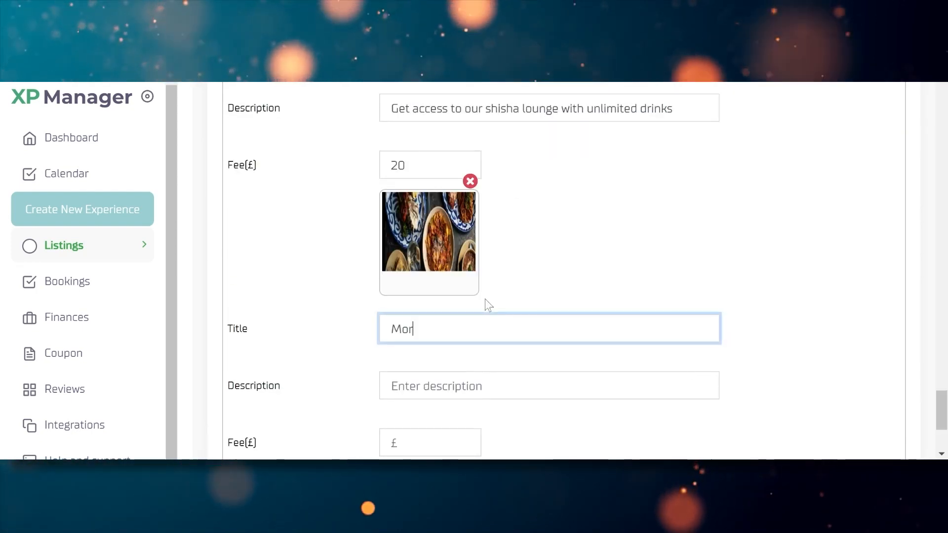
pyautogui.press('BackSpace')
pyautogui.write('Wind')
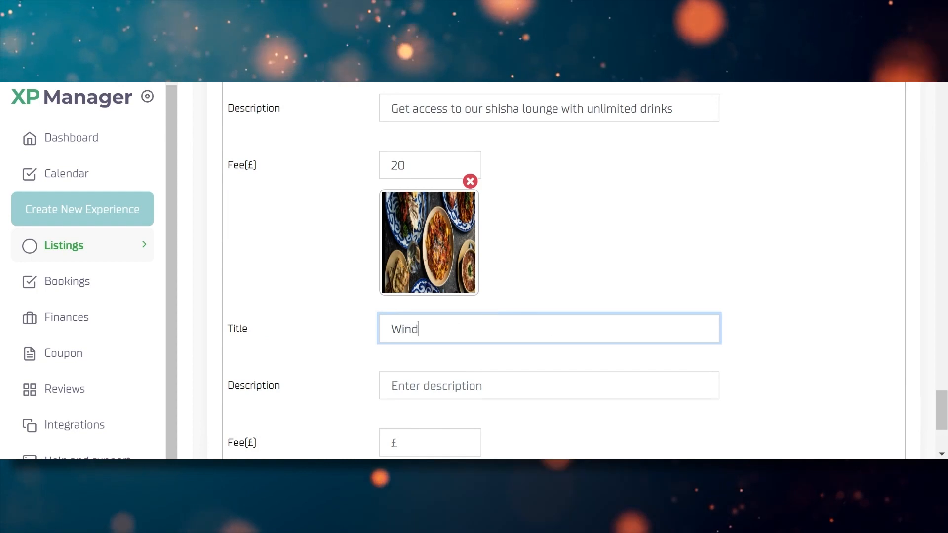
pyautogui.press('BackSpace')
pyautogui.write('e')
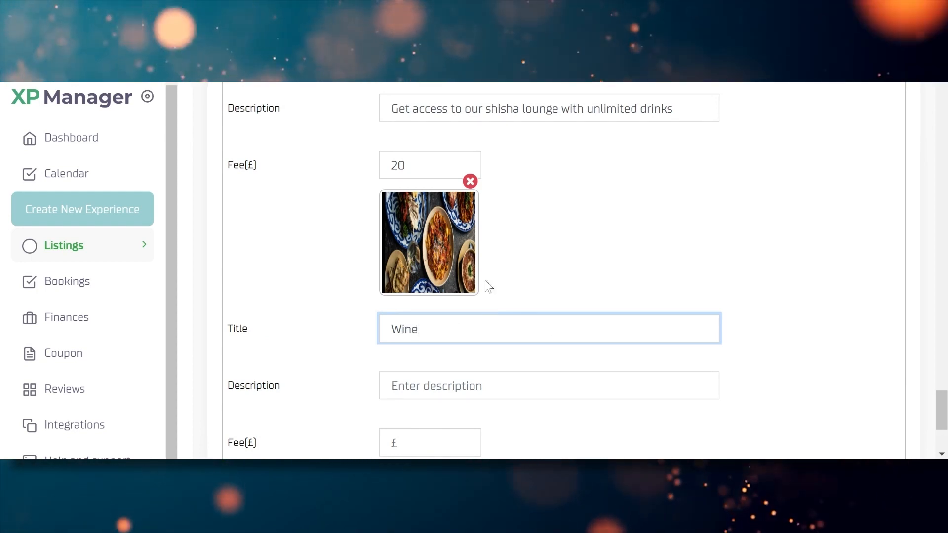
pyautogui.moveTo(942, 402); pyautogui.dragTo(945, 431)
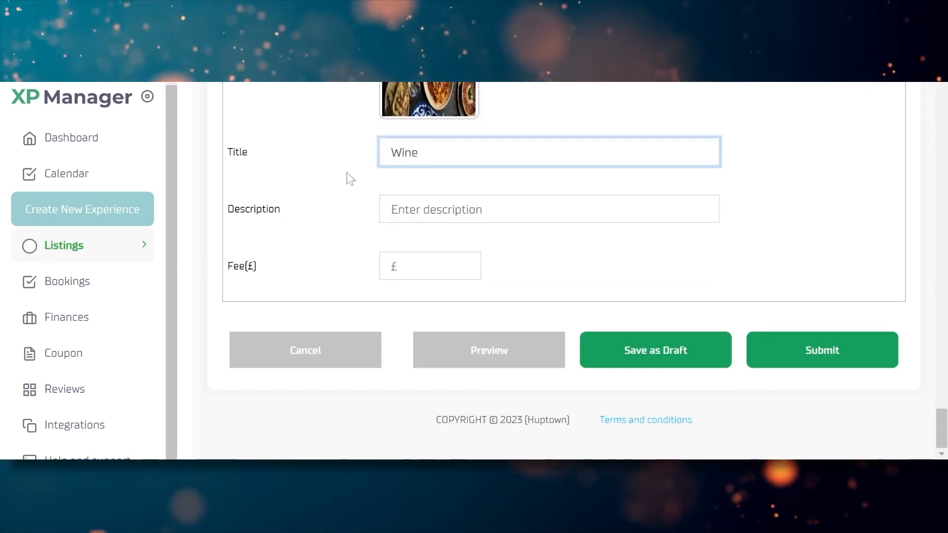
# Give the Wine extra the description 'Red wine with upgrade to V.I.P lounge' and a £100 fee
pyautogui.press('Tab')
pyautogui.write('Re')
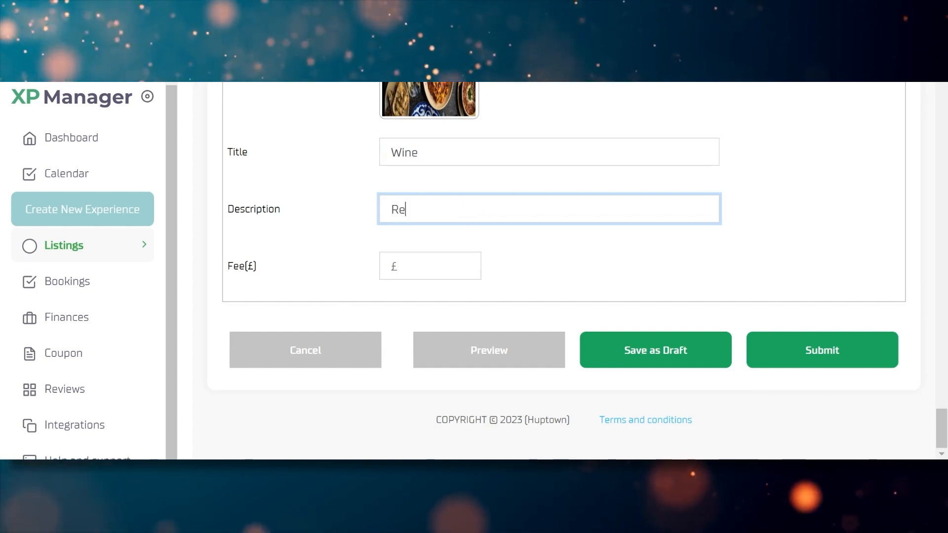
pyautogui.write('d wi')
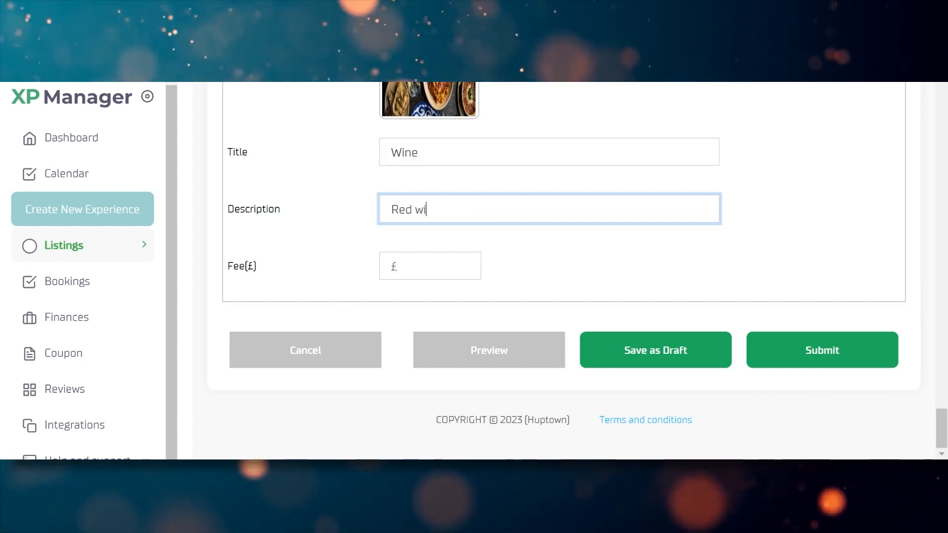
pyautogui.write('ne with upgr')
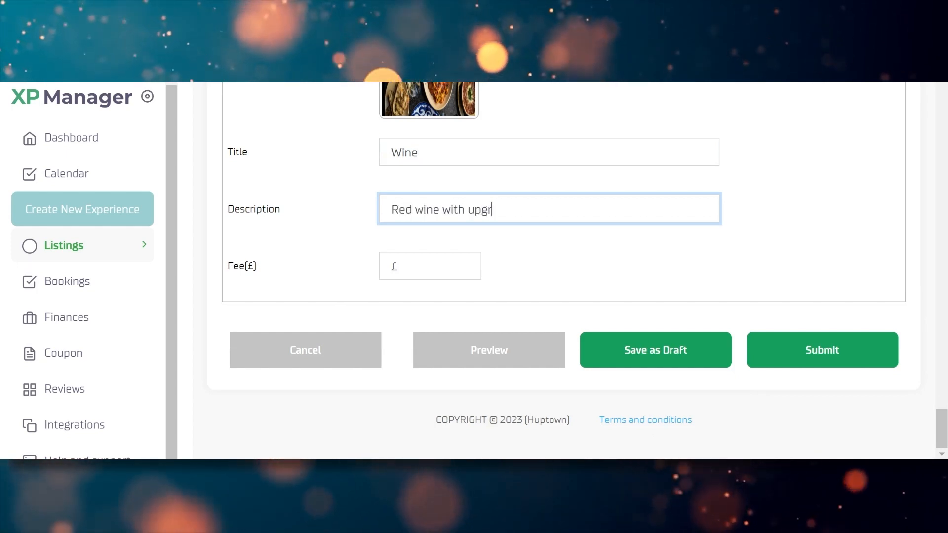
pyautogui.write('ade to')
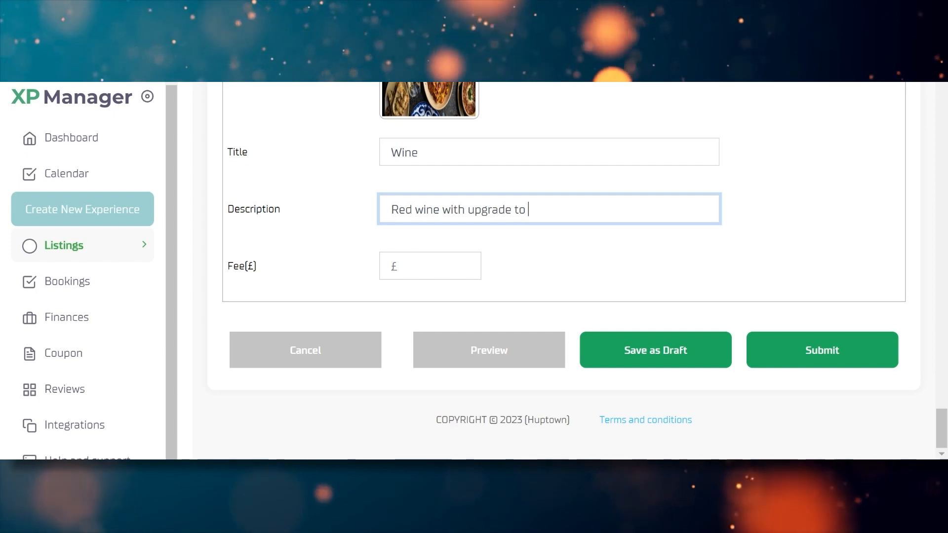
pyautogui.write(' V.I')
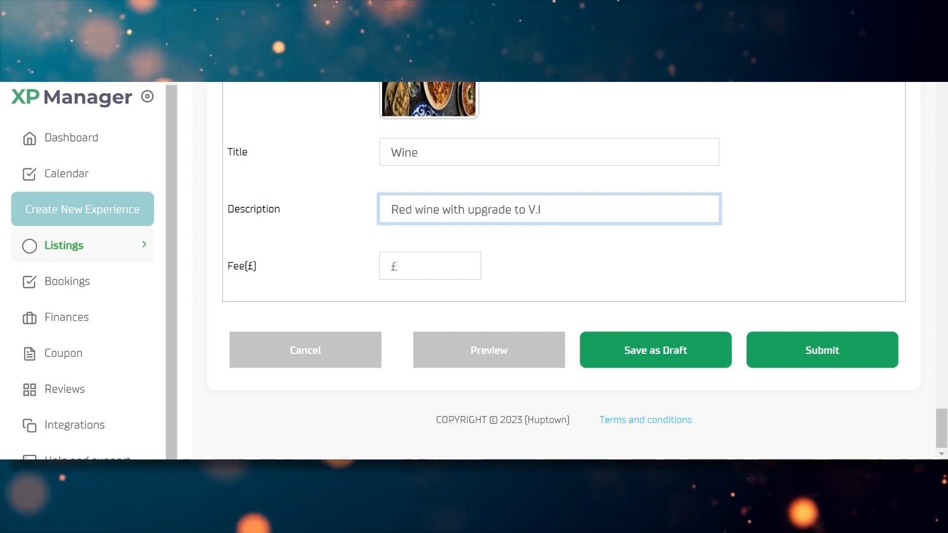
pyautogui.write('.P l')
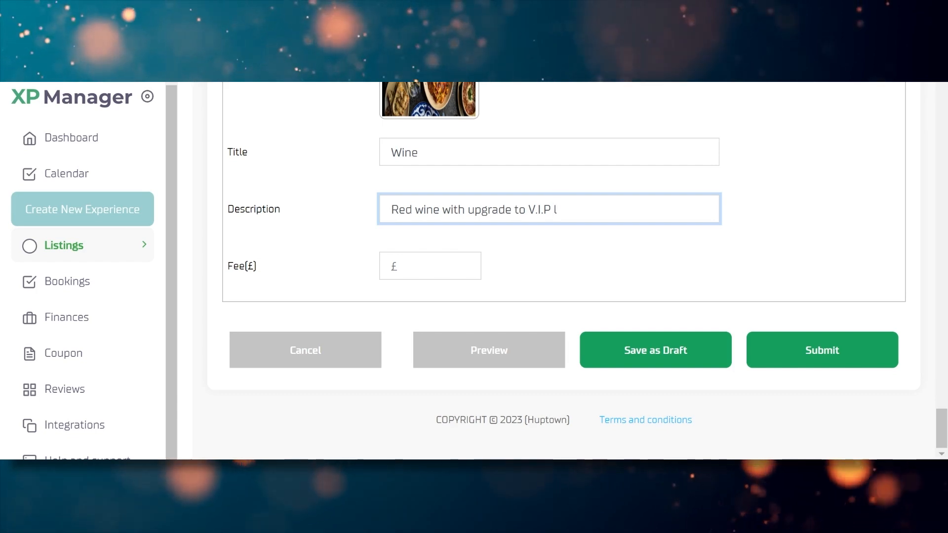
pyautogui.write('ounge')
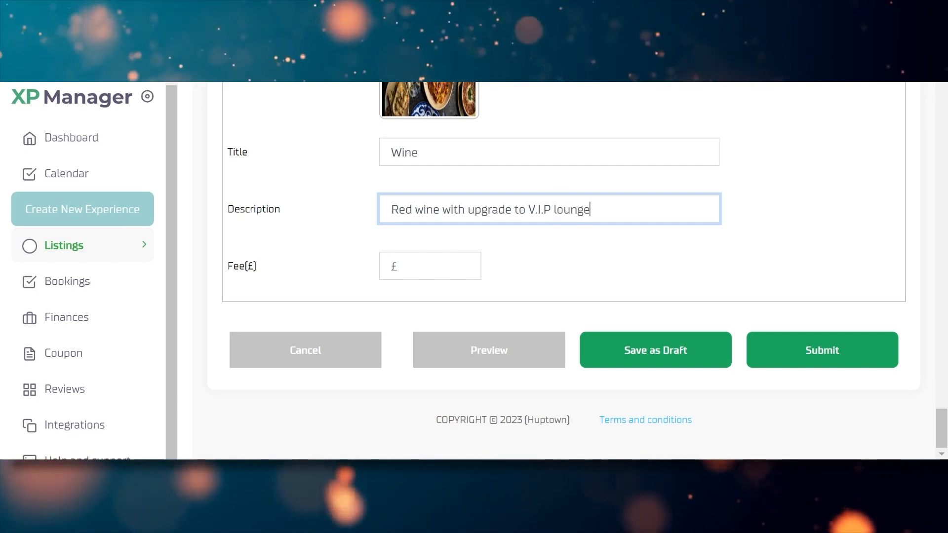
pyautogui.click(398, 266)
pyautogui.write('100')
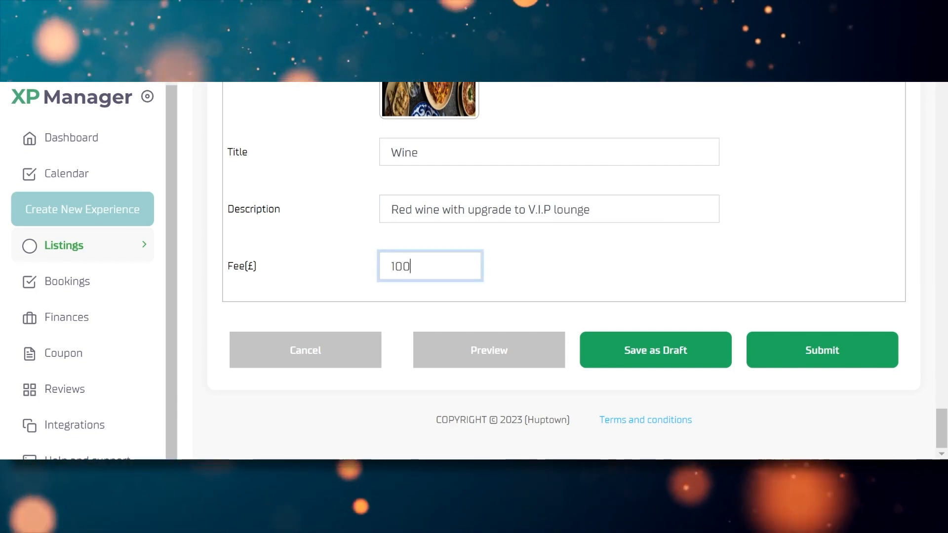
# Submit the updated dinner listing and confirm it now appears under Pending Listings
pyautogui.click(835, 350)
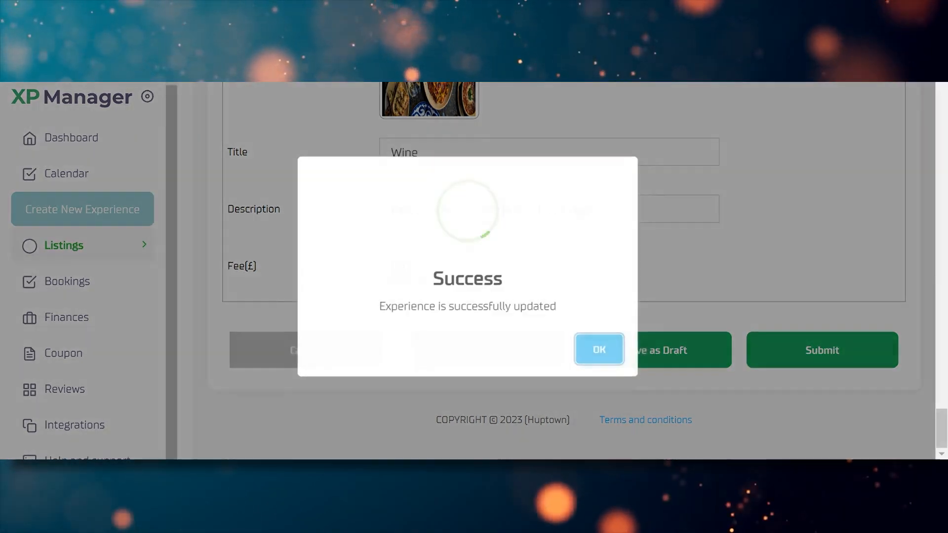
pyautogui.click(612, 352)
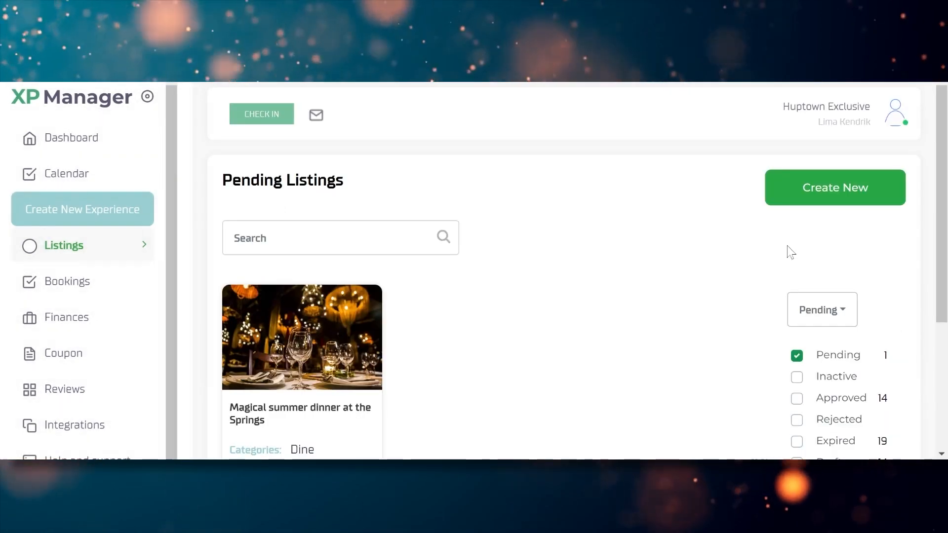
pyautogui.moveTo(942, 247); pyautogui.dragTo(942, 303)
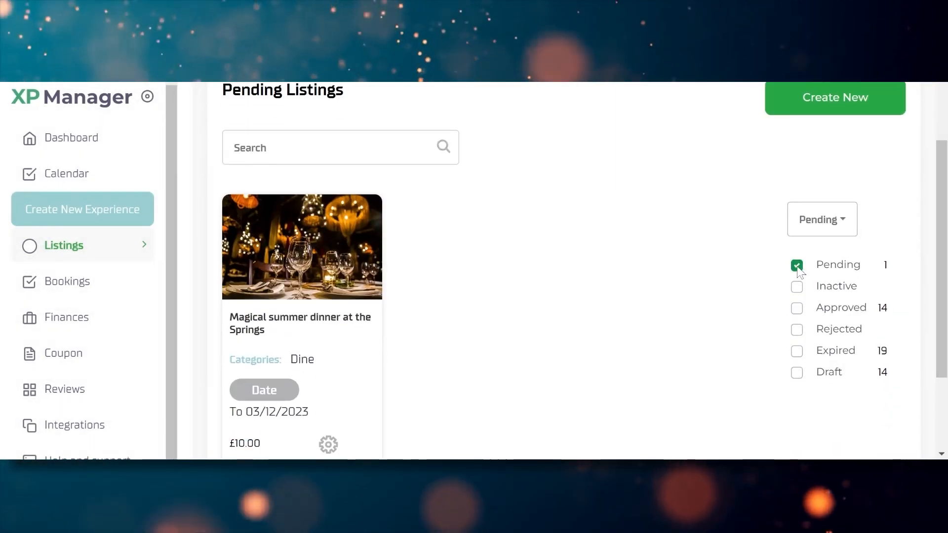